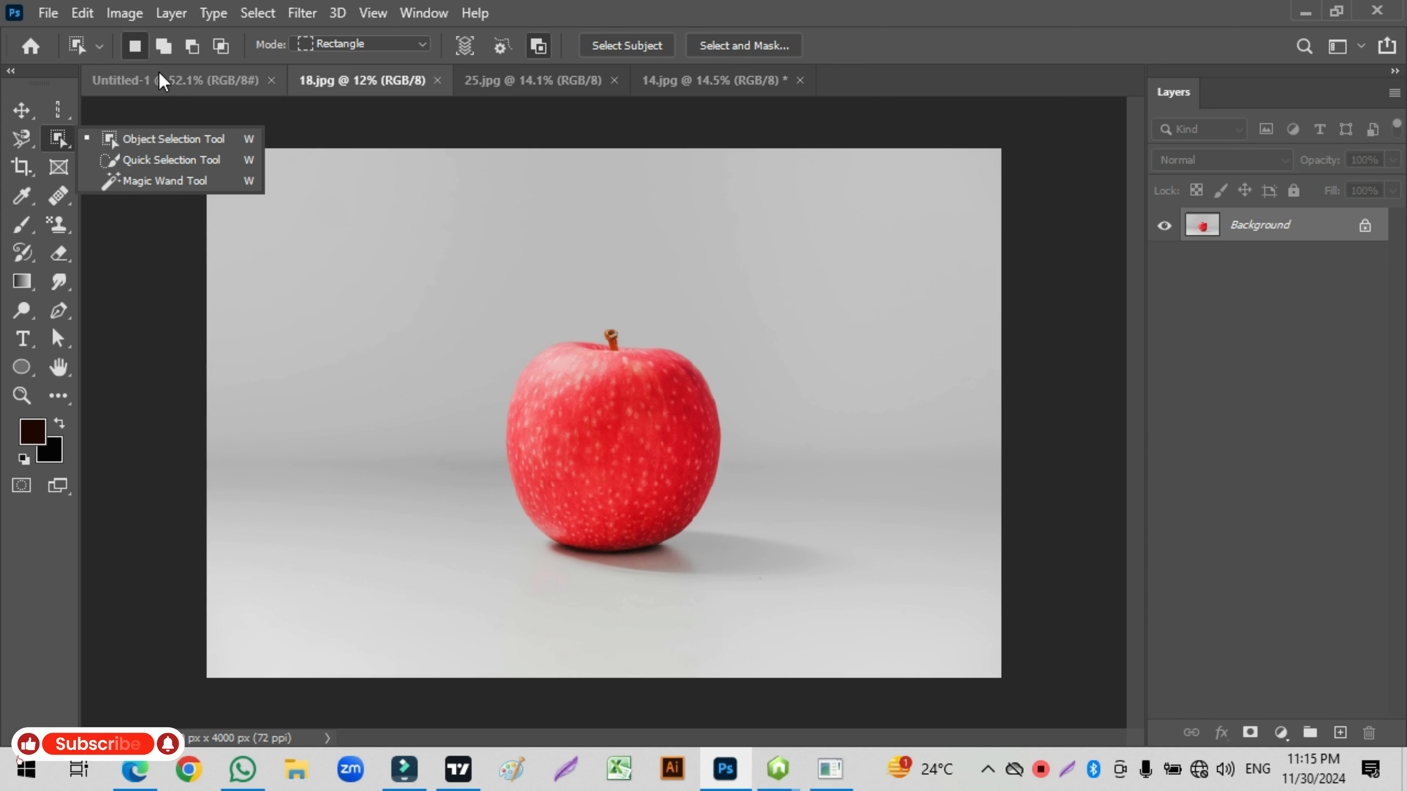
Switch through the Rectangular, Elliptical and Single Row Marquee tools.
left_click(57, 109)
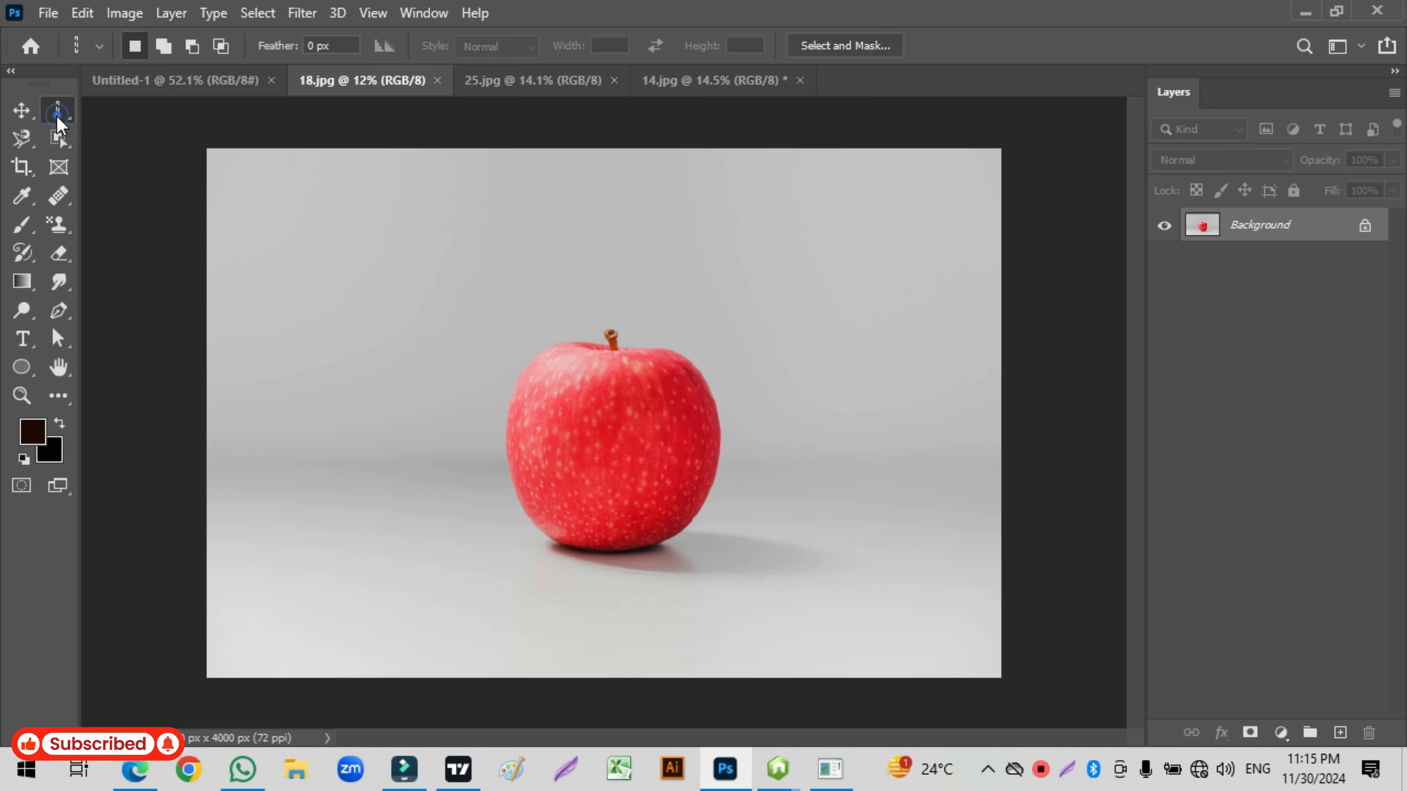
right_click(57, 114)
left_click(110, 105)
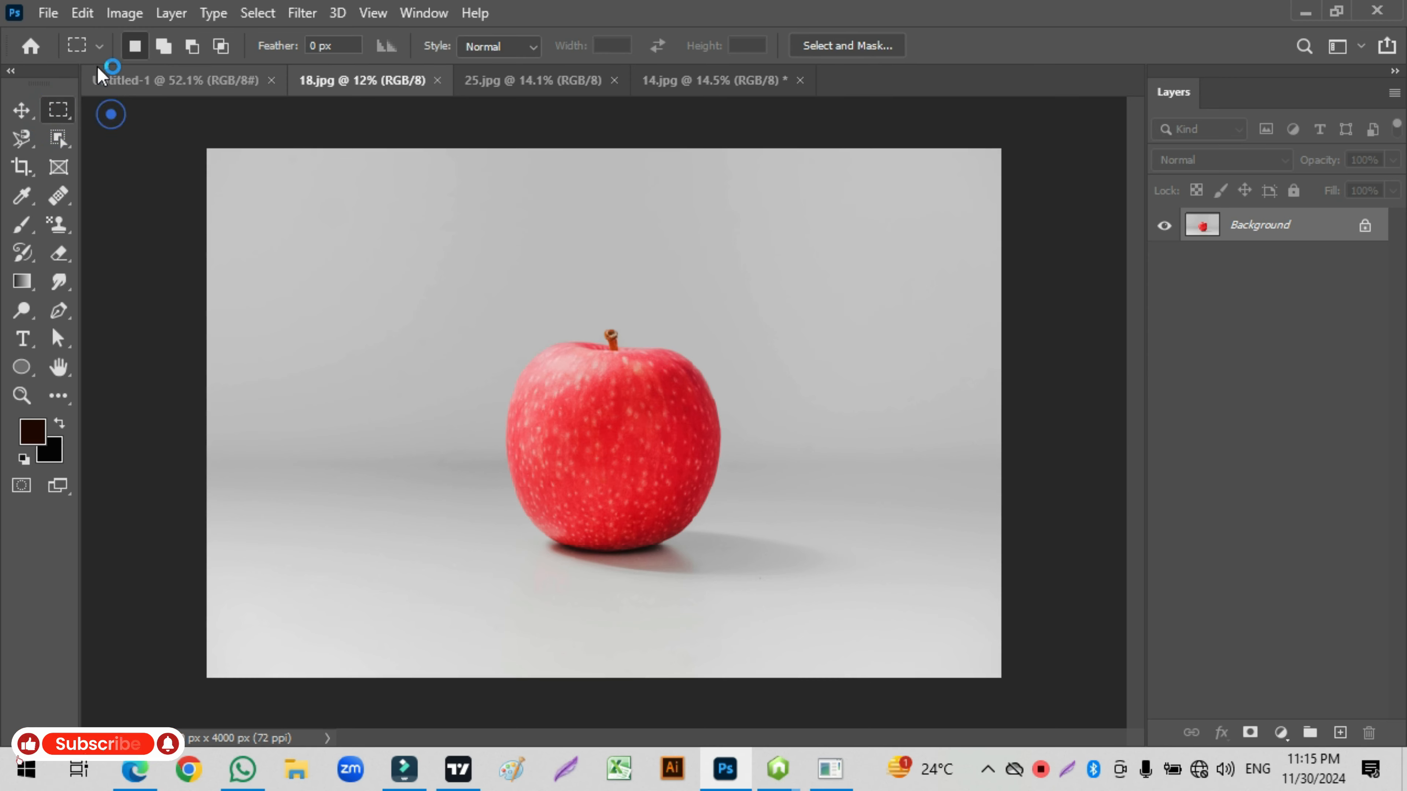
right_click(57, 116)
left_click(126, 129)
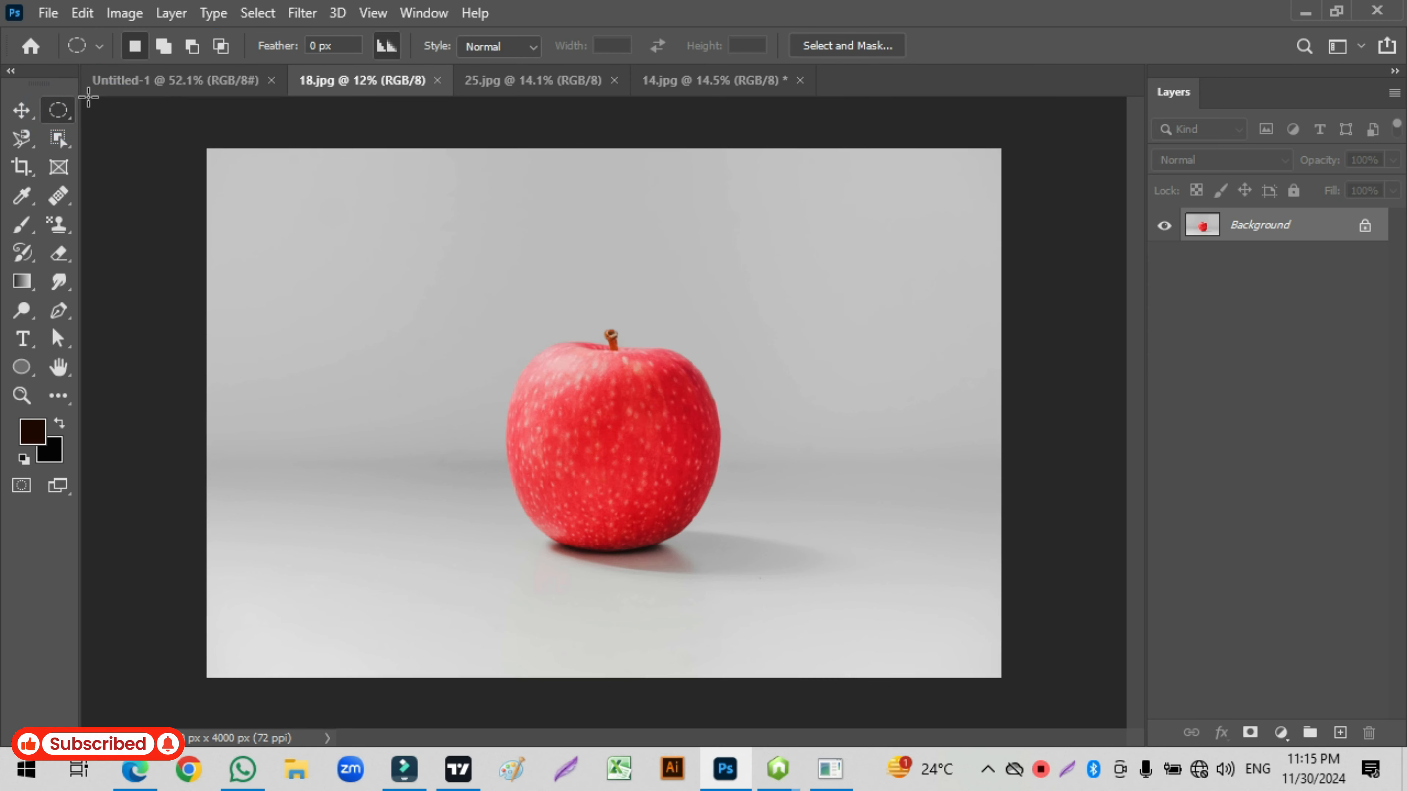
right_click(59, 114)
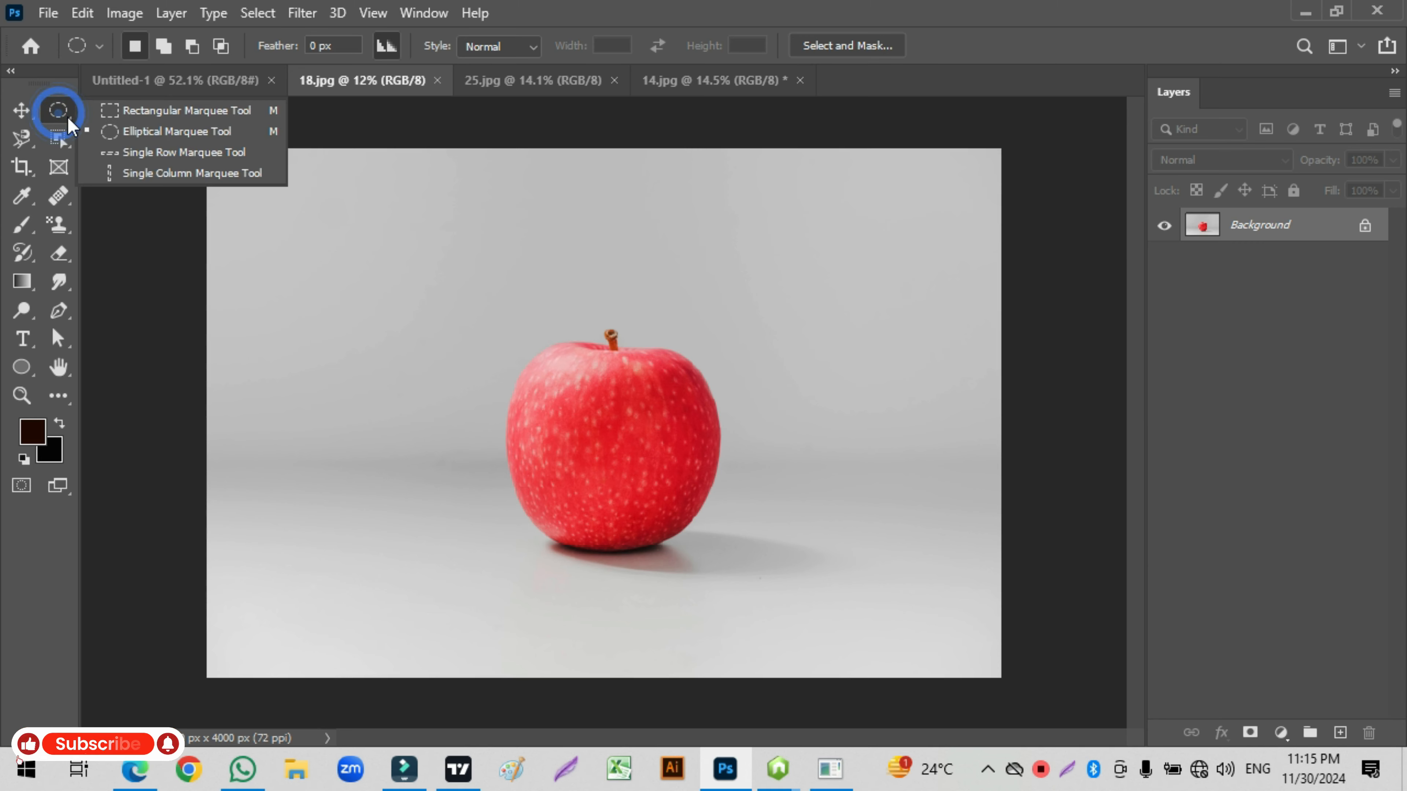
left_click(105, 153)
right_click(54, 113)
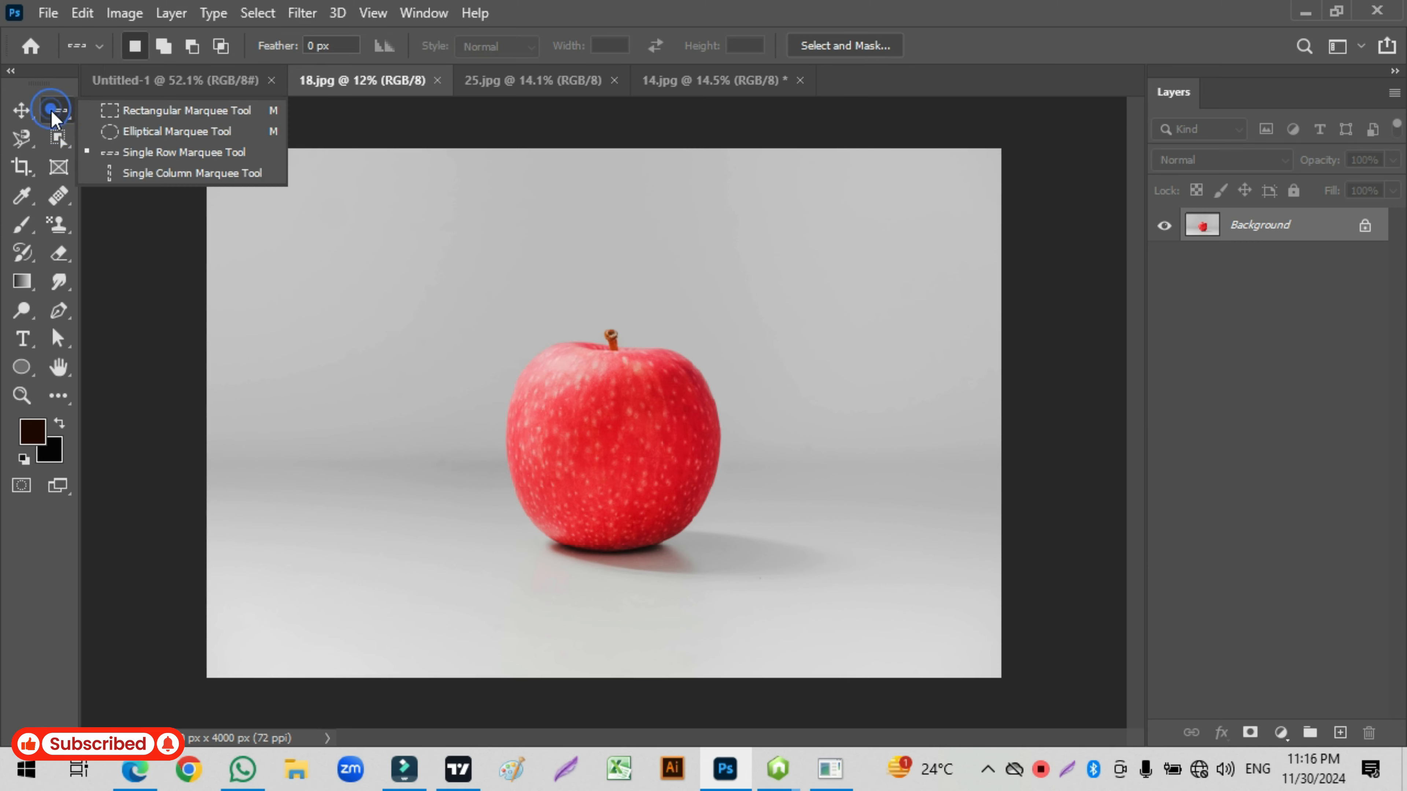
Switch through the freehand Lasso and Polygonal Lasso tools.
right_click(29, 136)
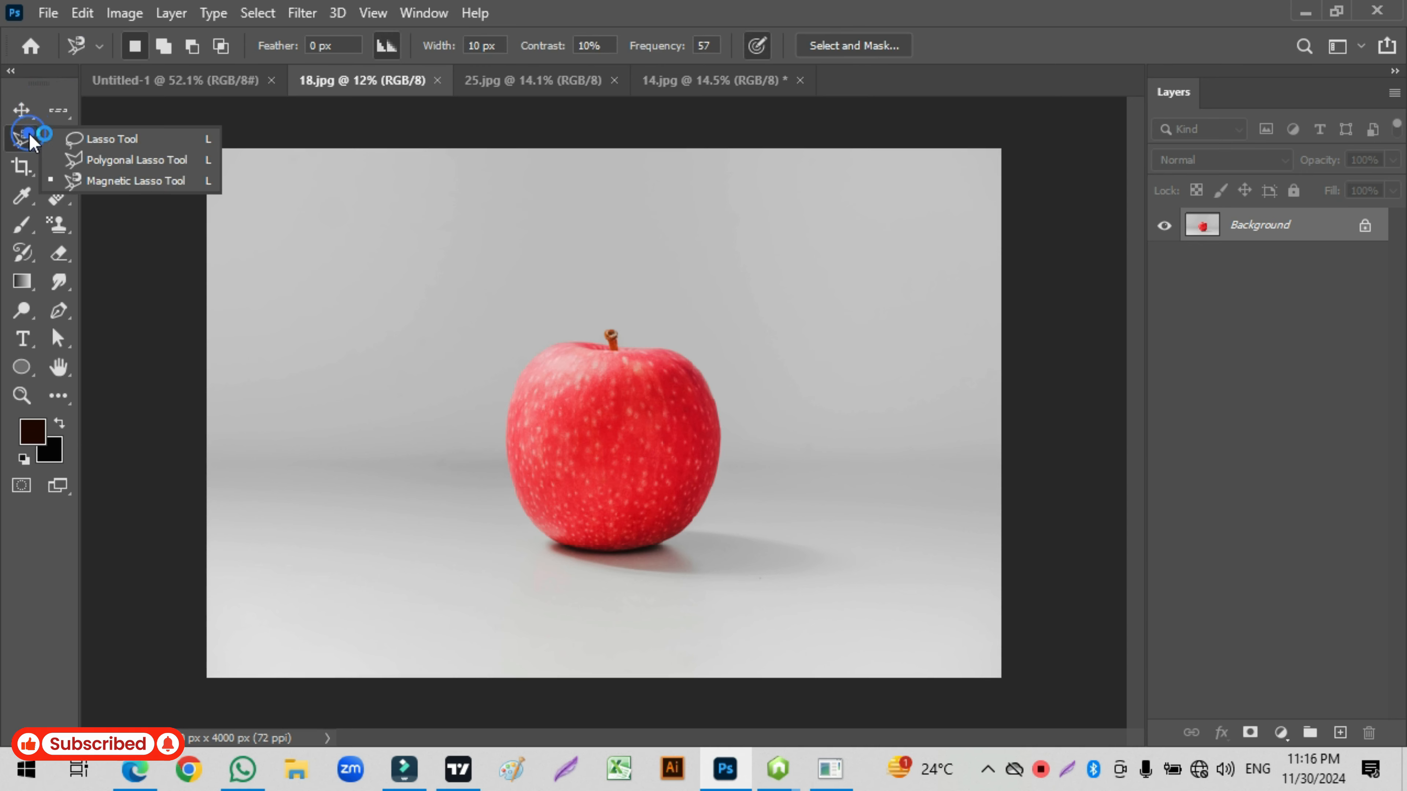
left_click(75, 139)
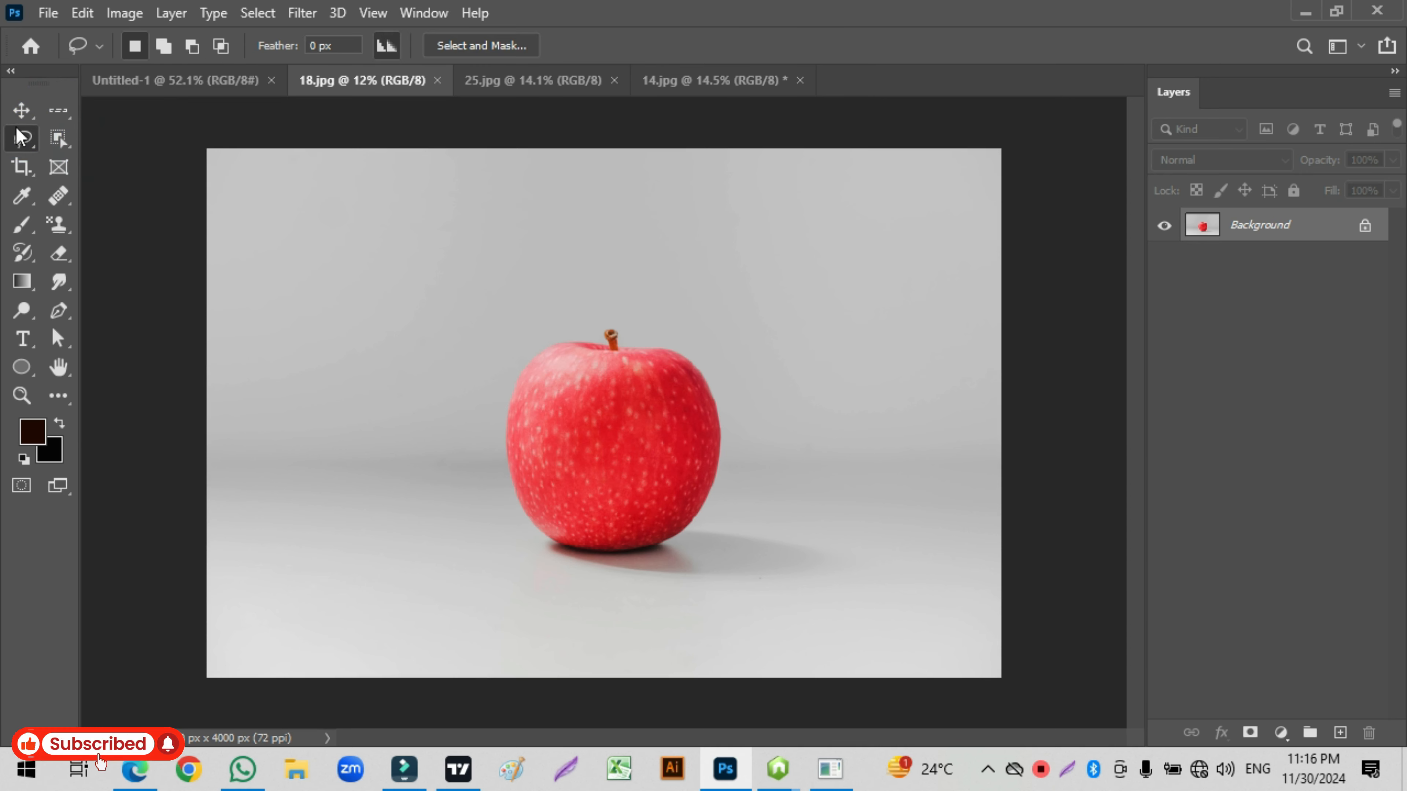
right_click(19, 145)
left_click(70, 155)
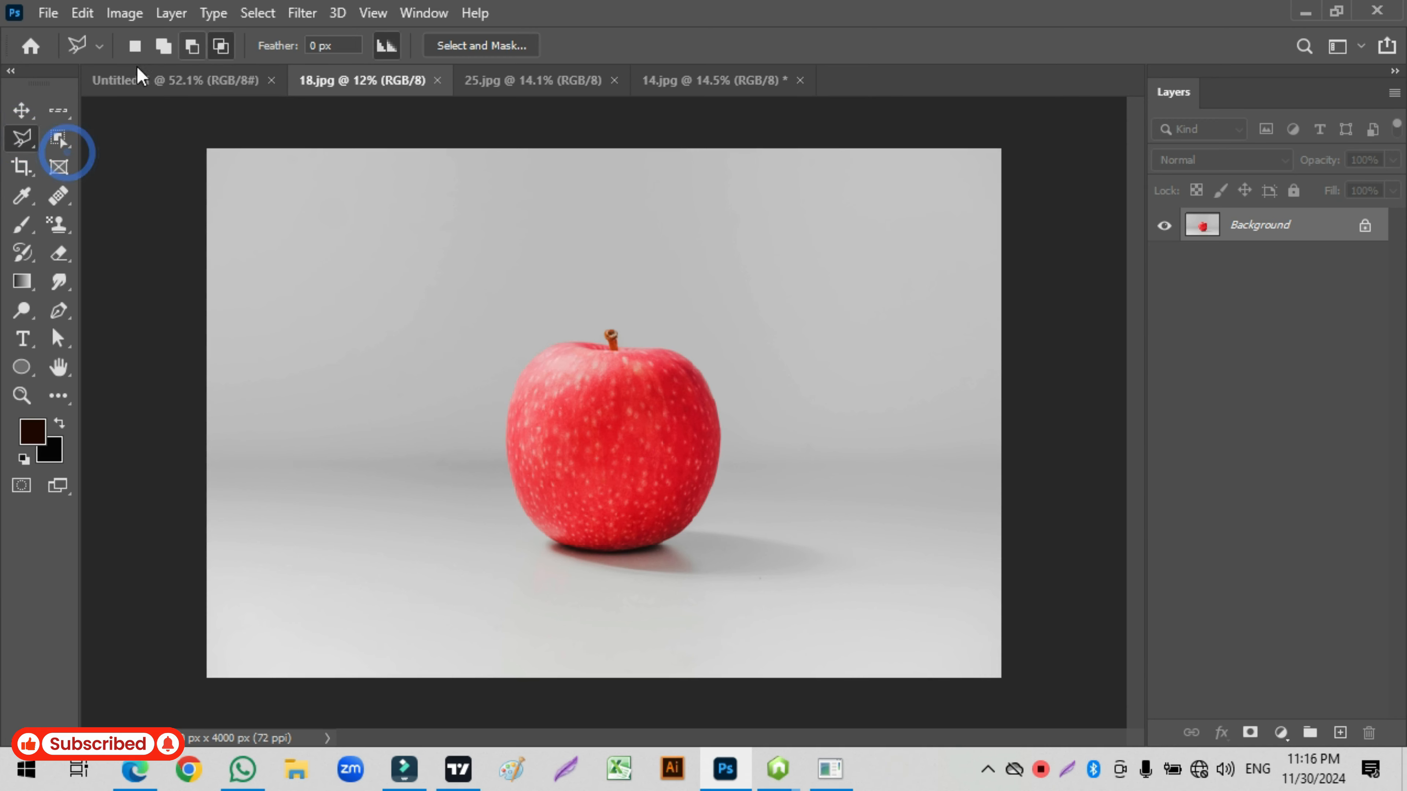
right_click(29, 136)
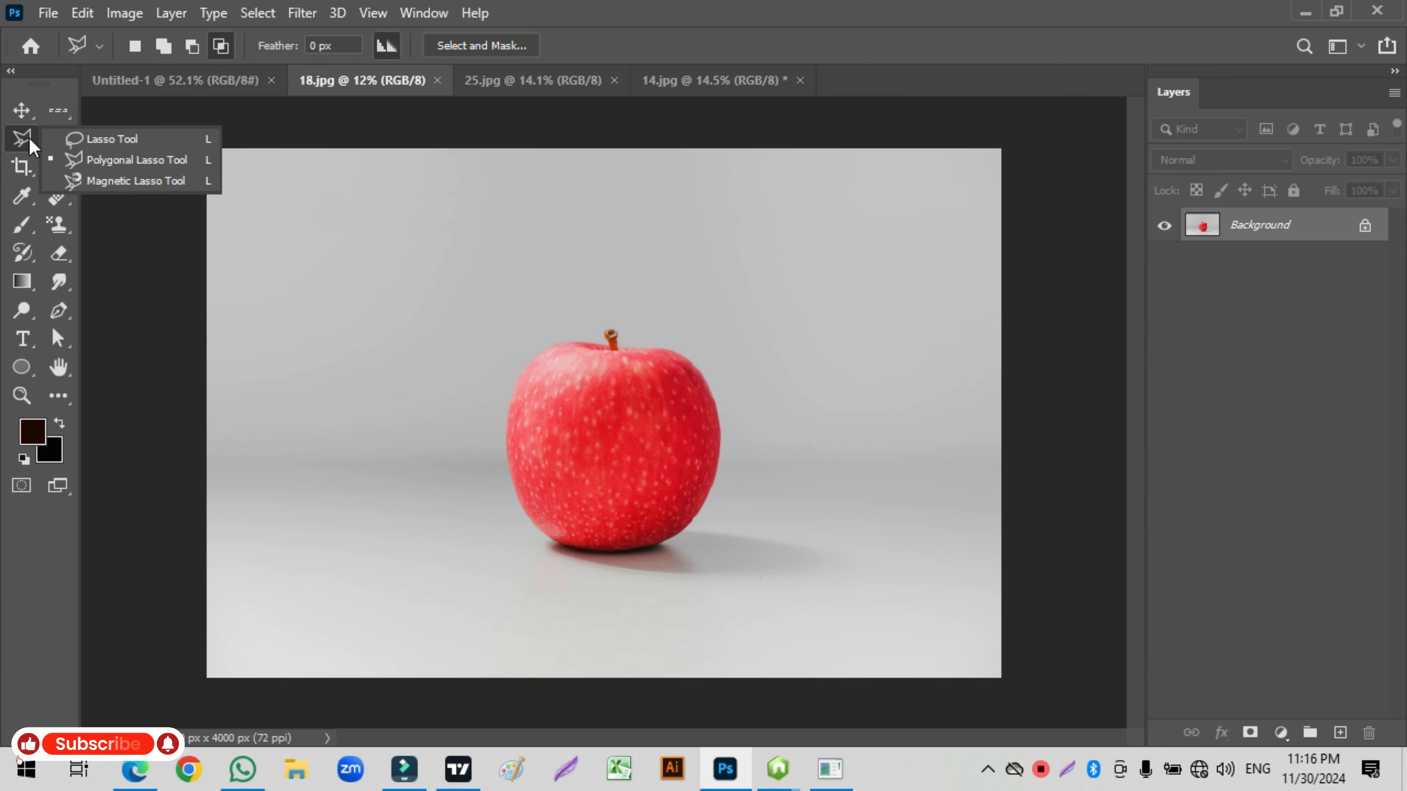
left_click(25, 138)
Activate the Object Selection Tool from the group that also holds Quick Selection and Magic Wand.
left_click(58, 137)
right_click(58, 137)
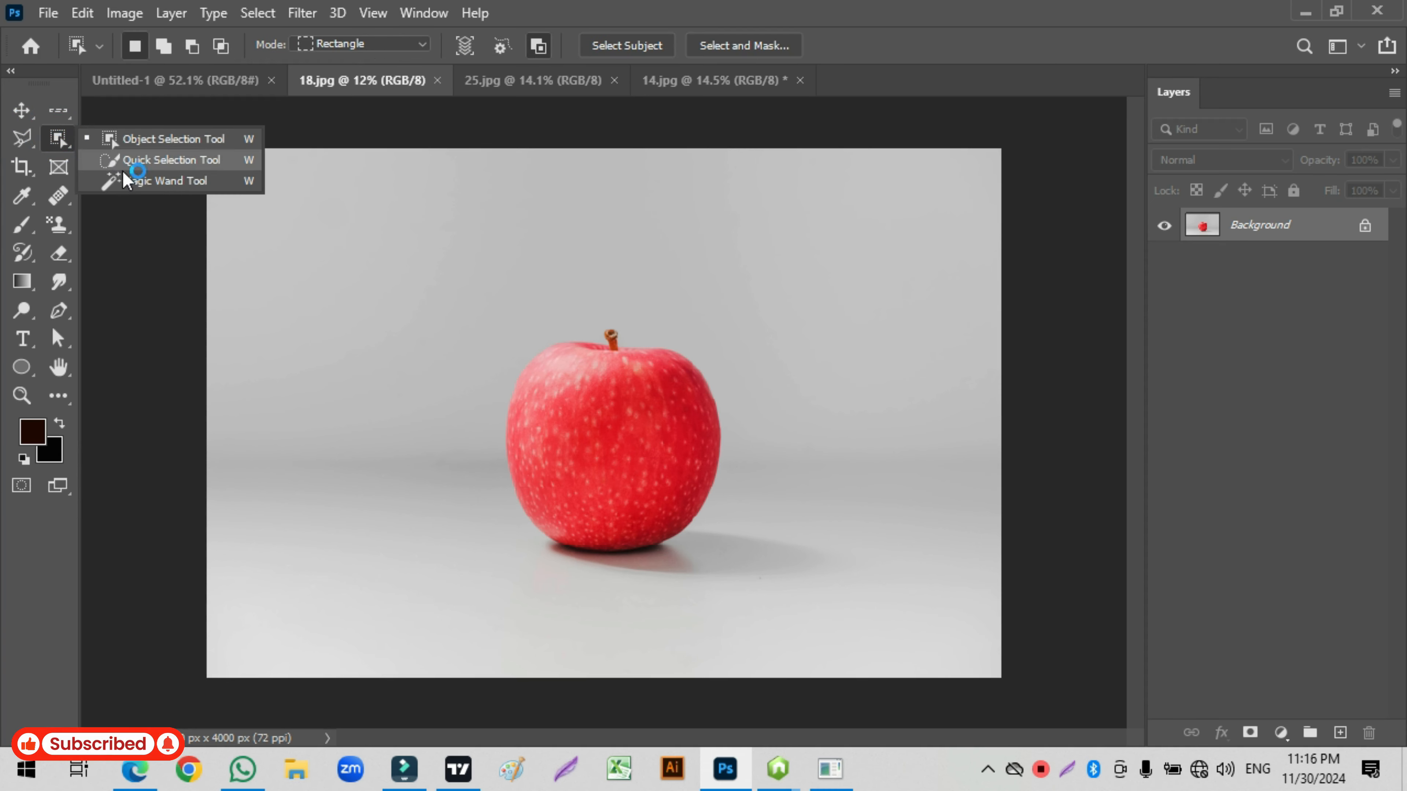
left_click(131, 143)
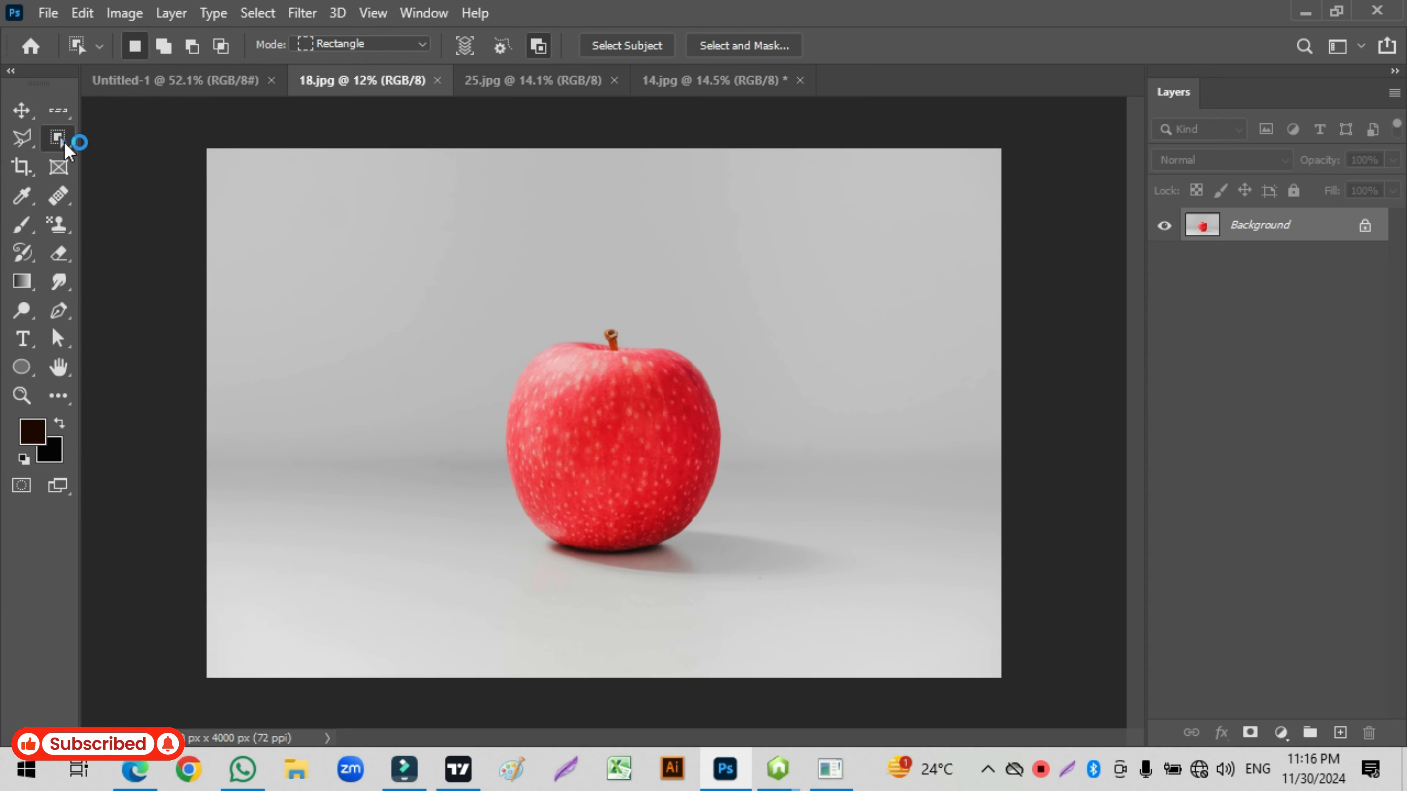
right_click(63, 141)
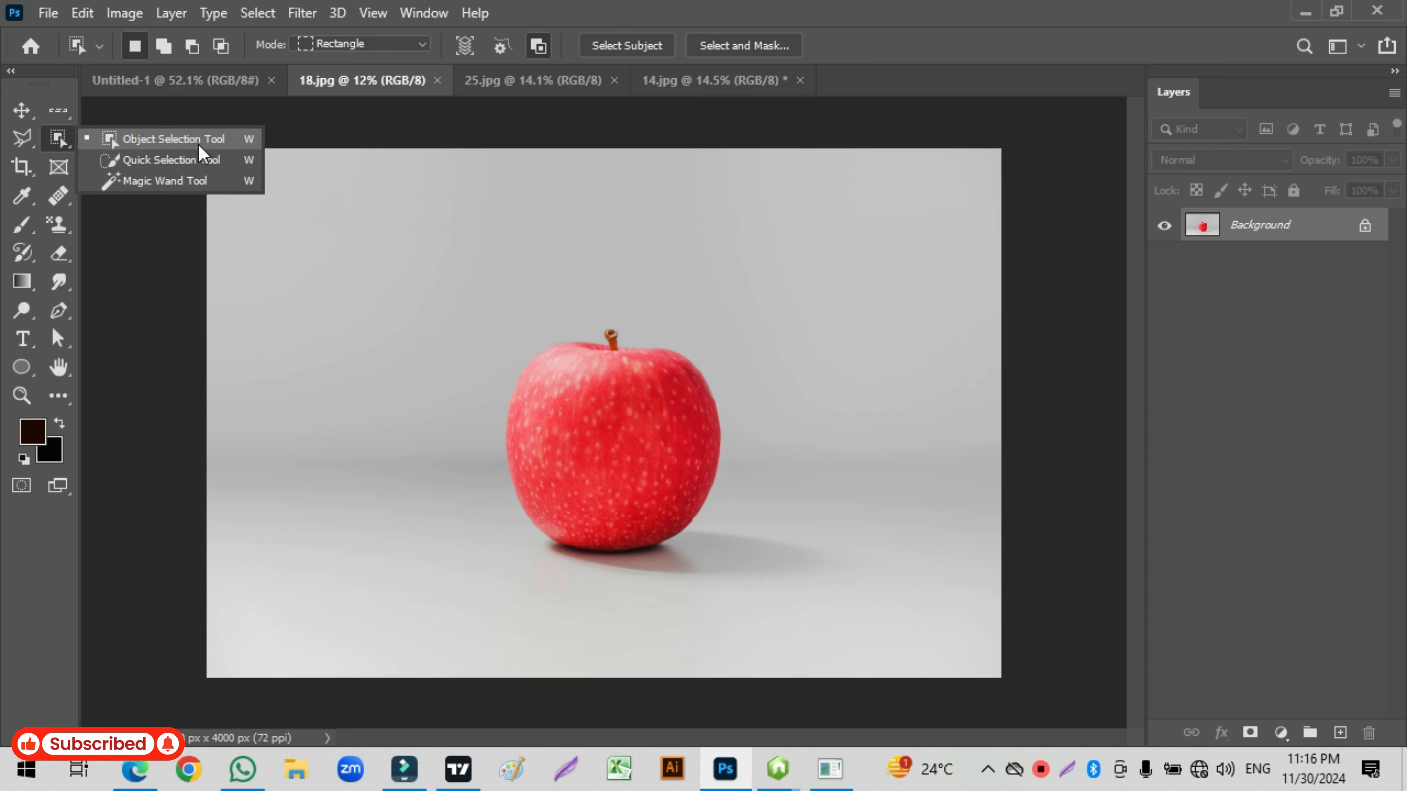
left_click(160, 142)
left_click(196, 157)
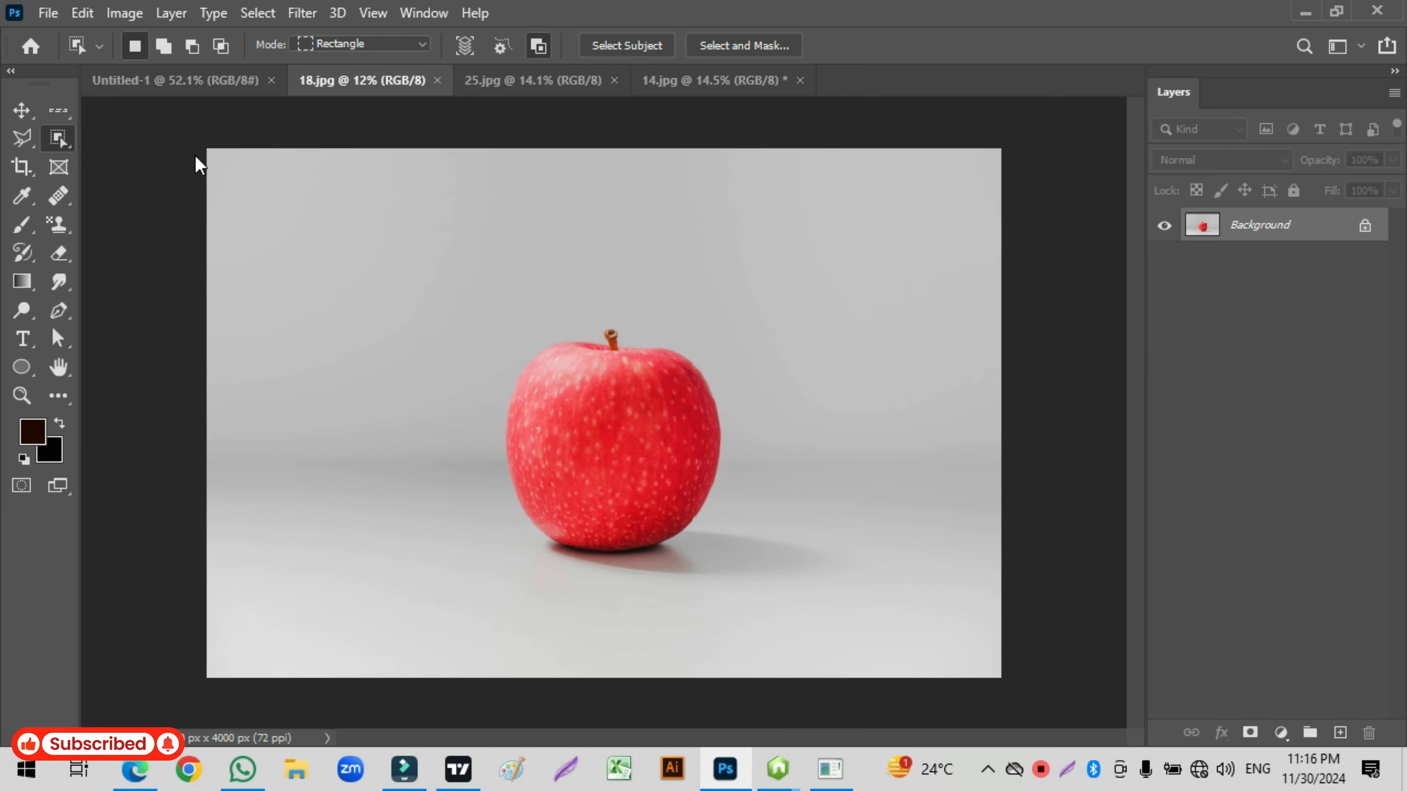
Open image 54 from the YANDEX folder for a closer look at the green van photo and close it again.
key("ctrl+o")
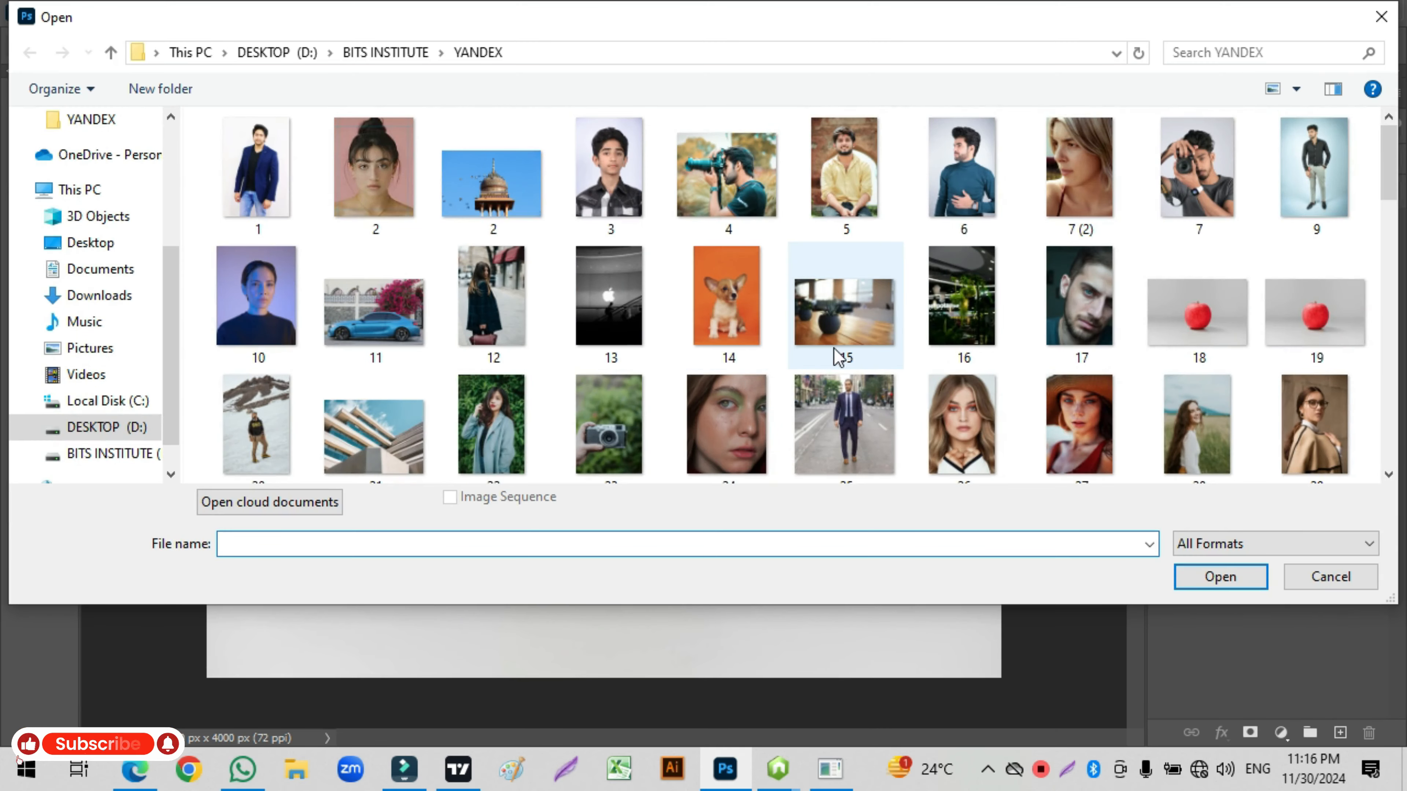
scroll(654, 343, "down", 2)
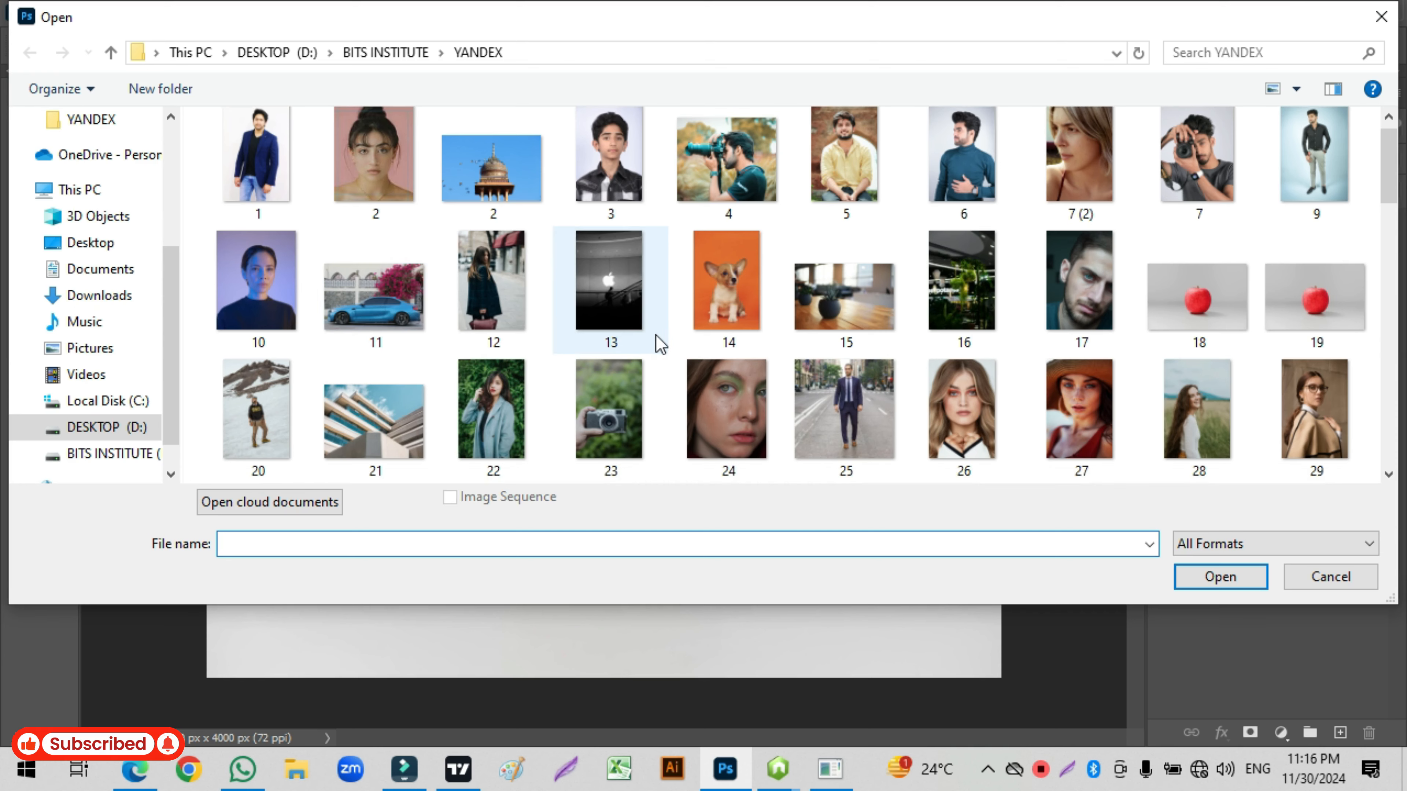
scroll(720, 443, "down", 4)
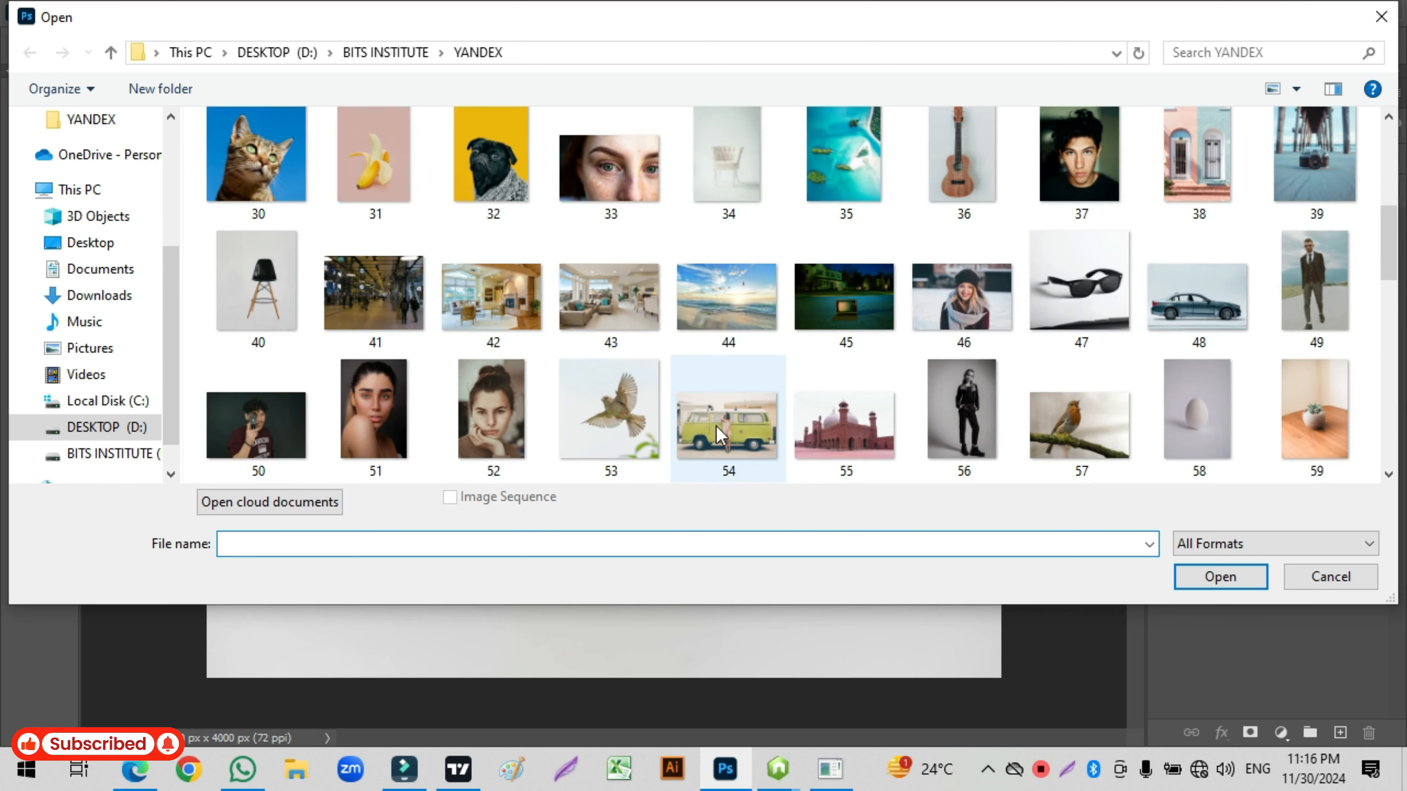
double_click(734, 416)
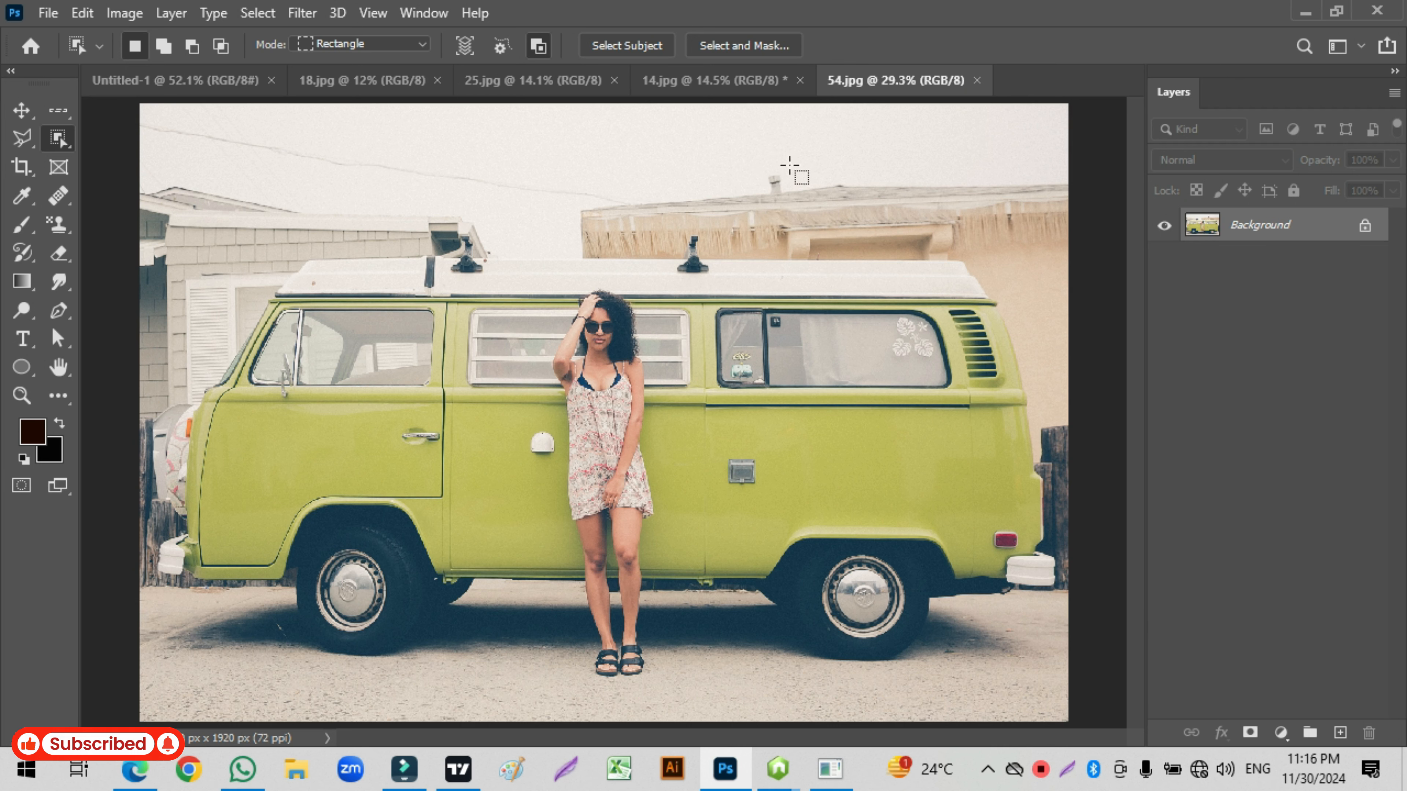
key("ctrl+plus")
key("ctrl+plus")
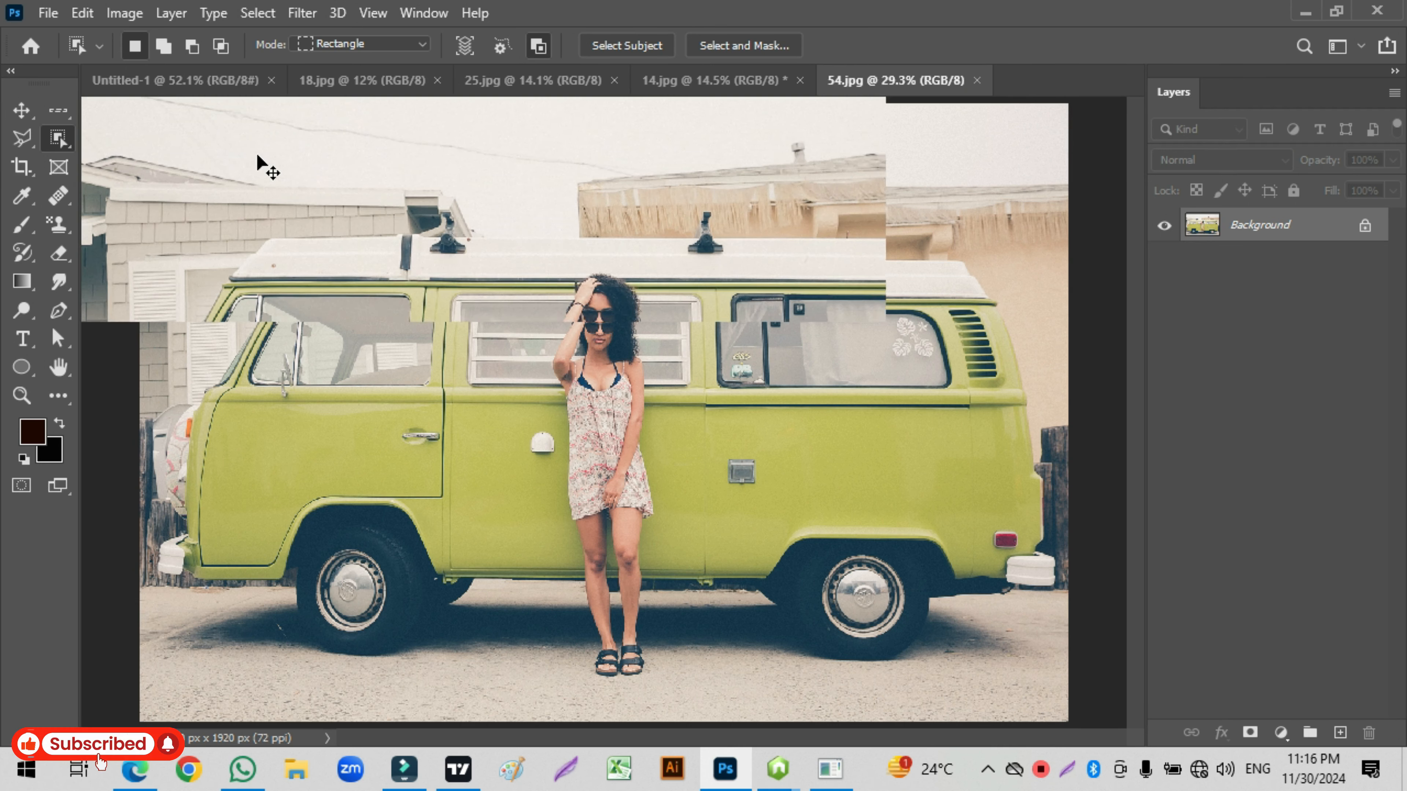
left_click_drag(333, 179, 471, 534)
left_click_drag(278, 301, 354, 426)
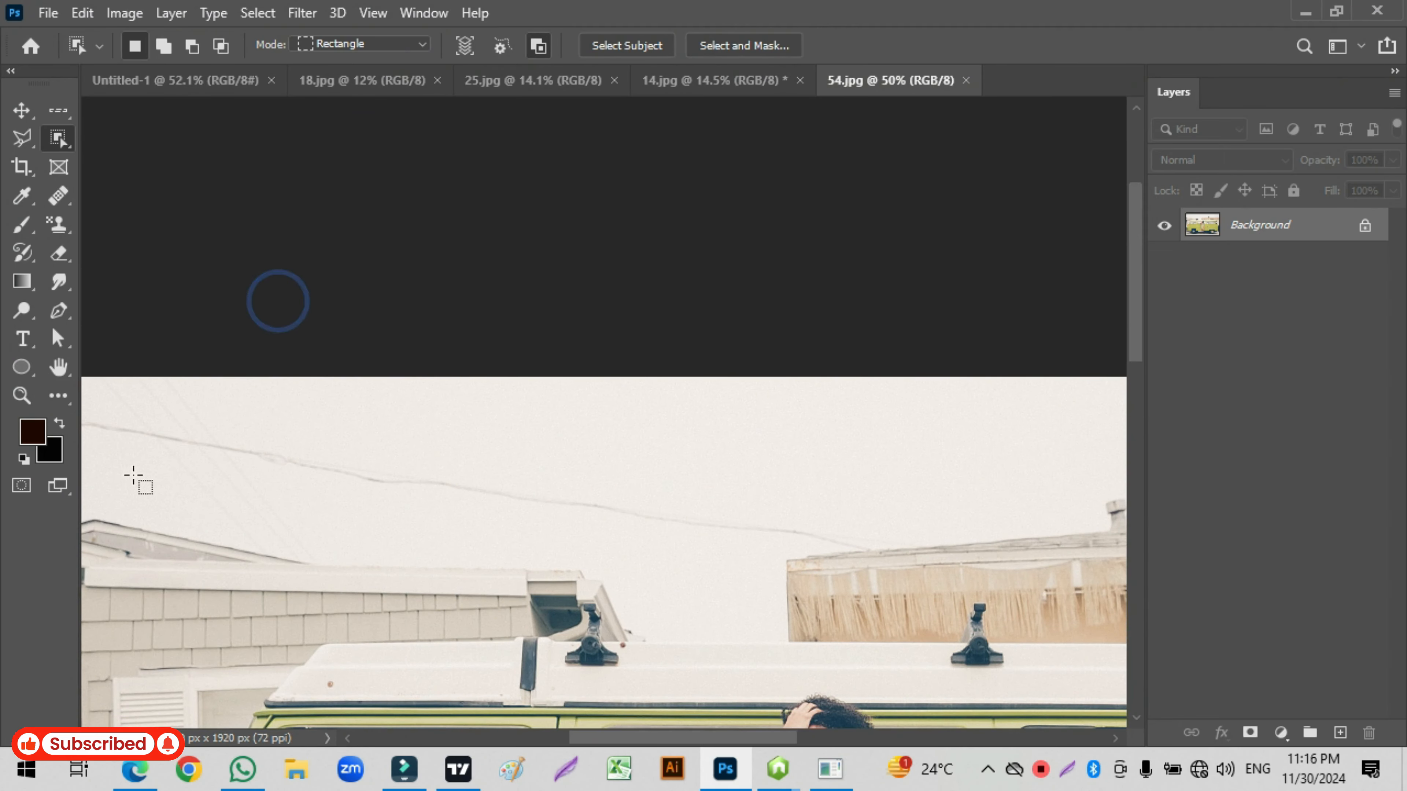
left_click(966, 80)
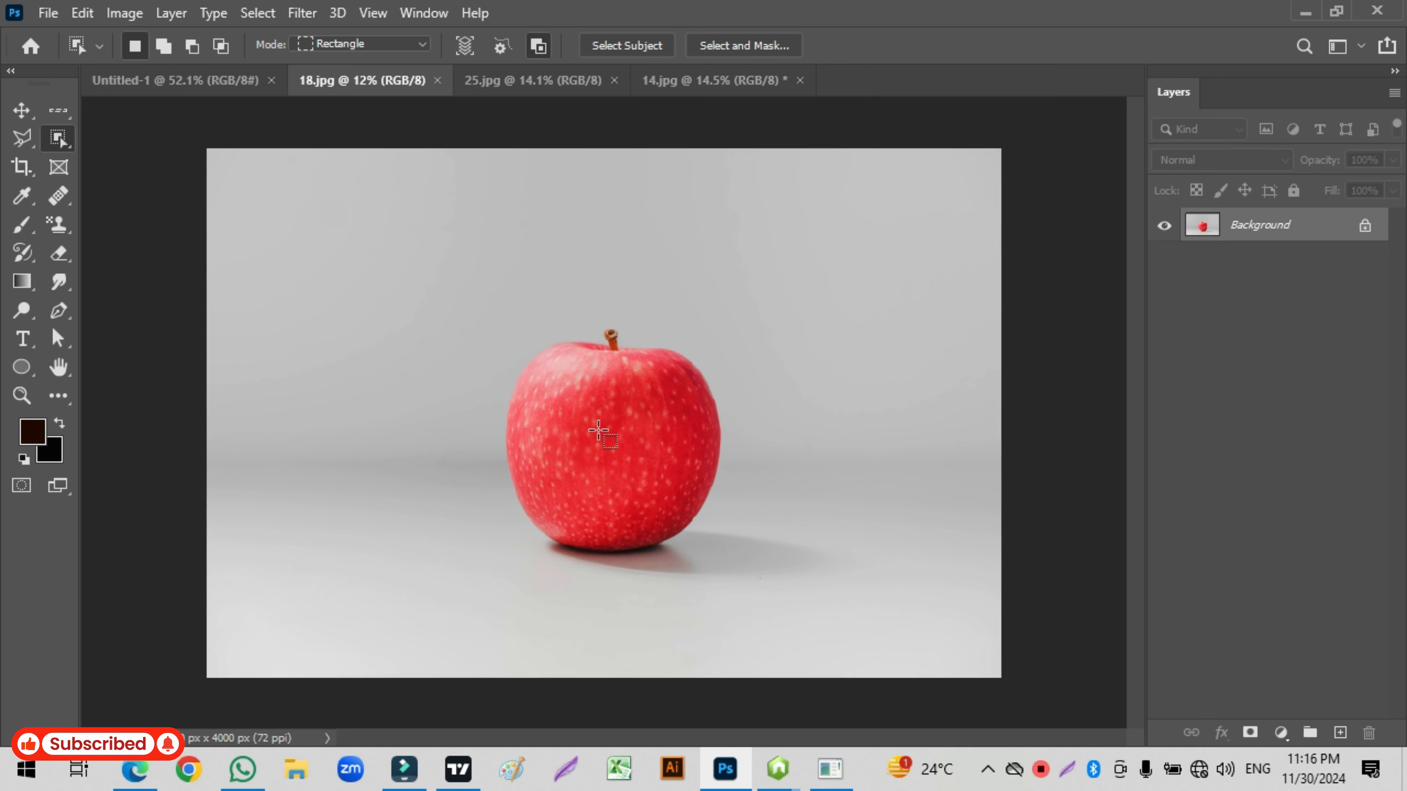
Draw a rough freehand Lasso selection around the apple in 18.jpg and deselect it.
left_click(67, 137)
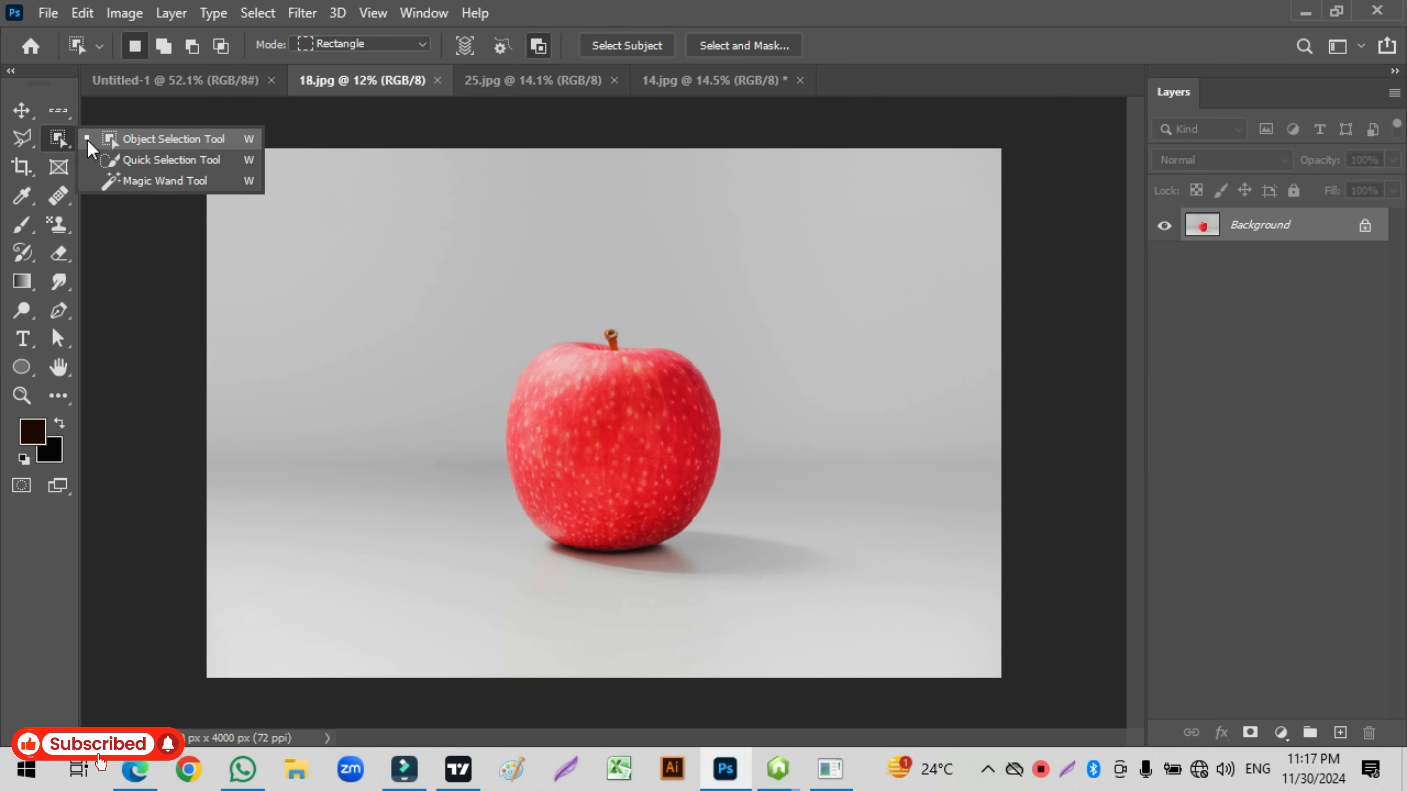
left_click(33, 145)
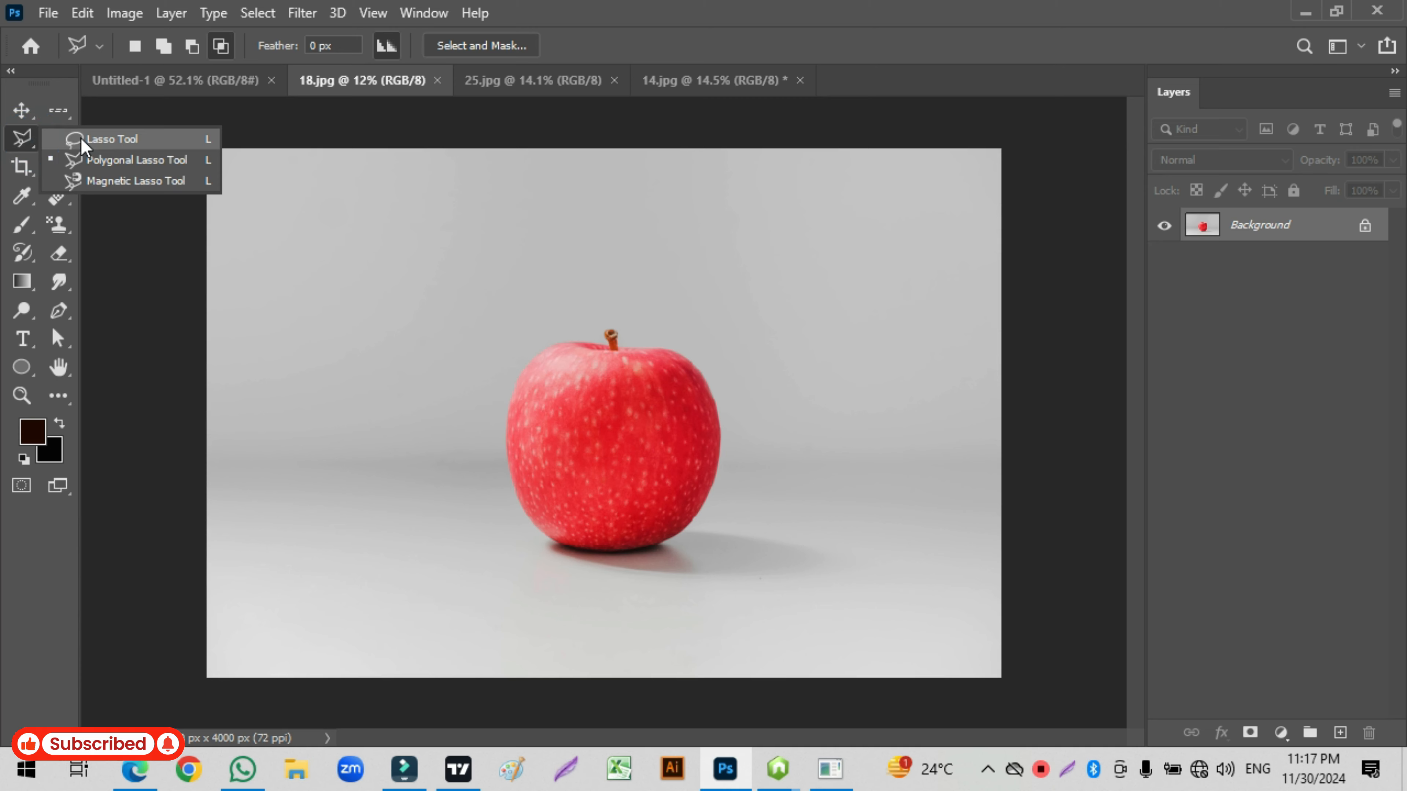
left_click(91, 145)
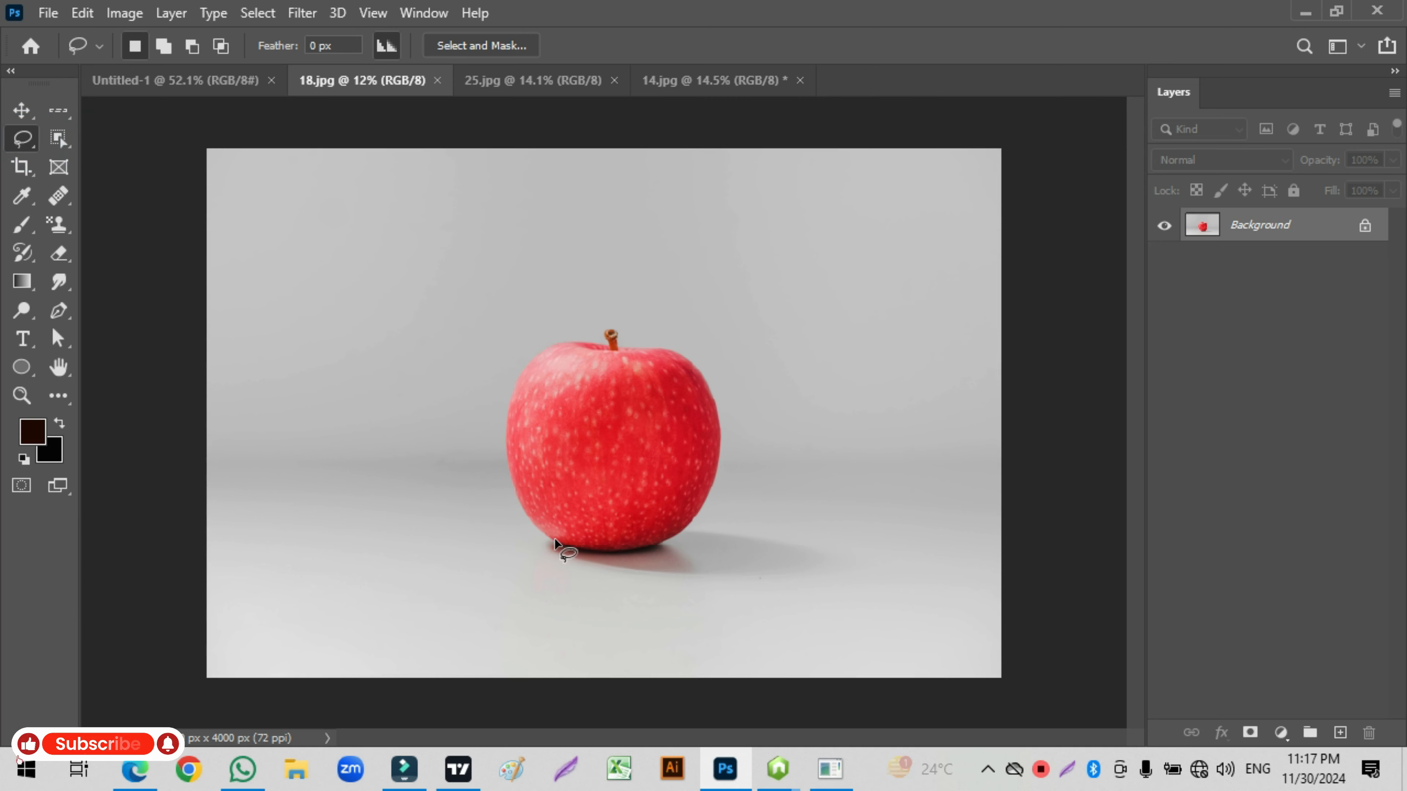
mouse_move(554, 539)
left_mouse_down()
mouse_move(505, 486)
mouse_move(494, 436)
mouse_move(514, 355)
left_mouse_up()
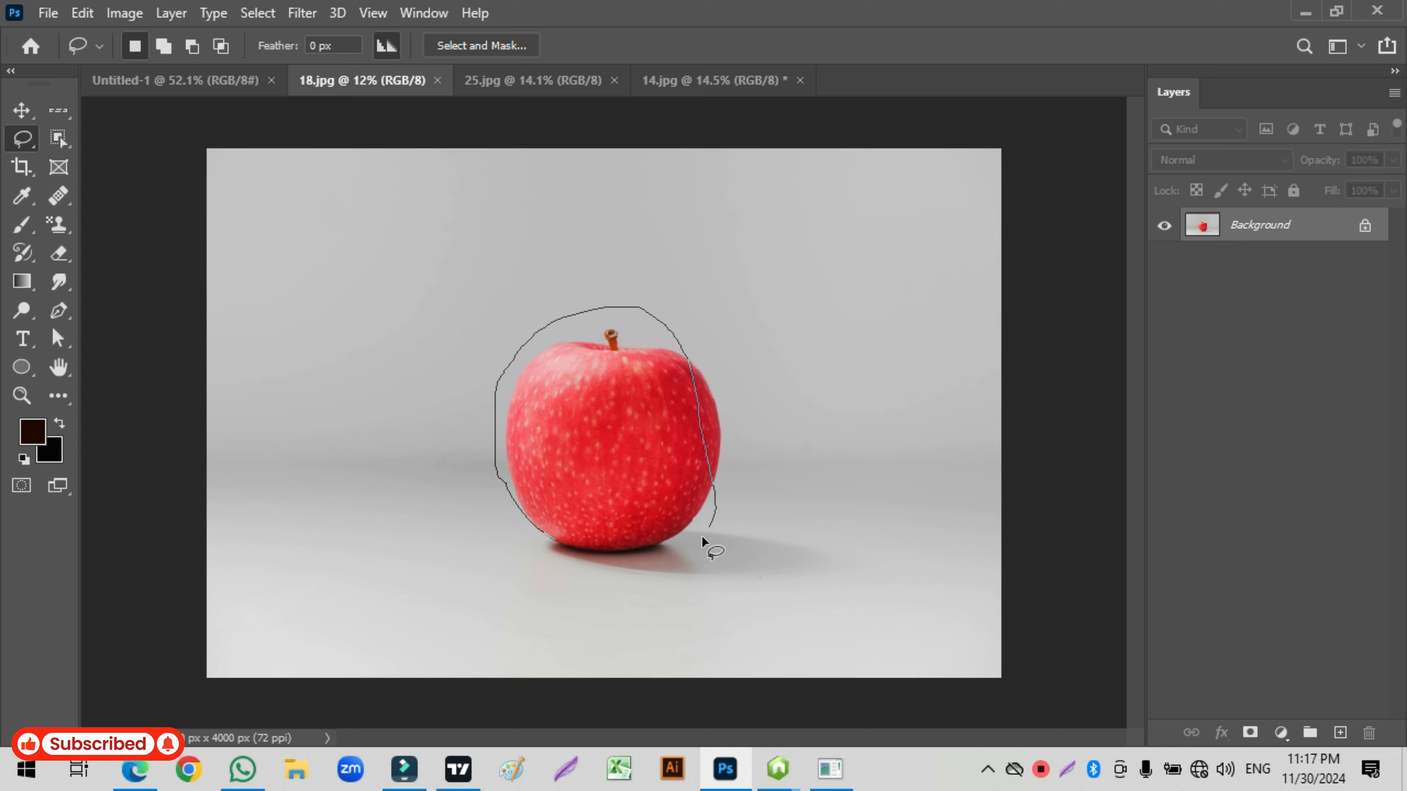
left_click_drag(562, 548, 548, 534)
key("ctrl+d")
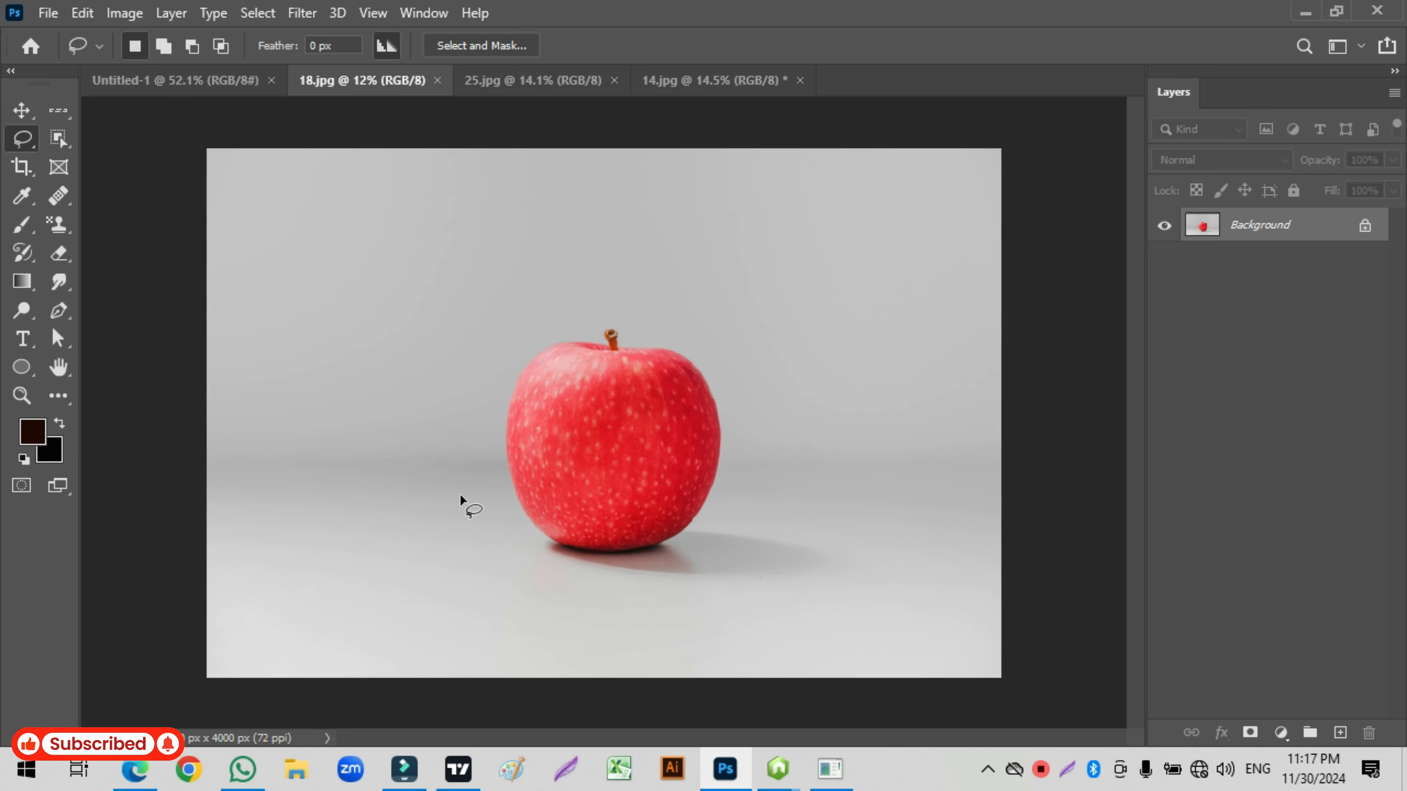
Try to outline the apple with straight segments using the Polygonal Lasso Tool, and discard the outline.
left_click(22, 139)
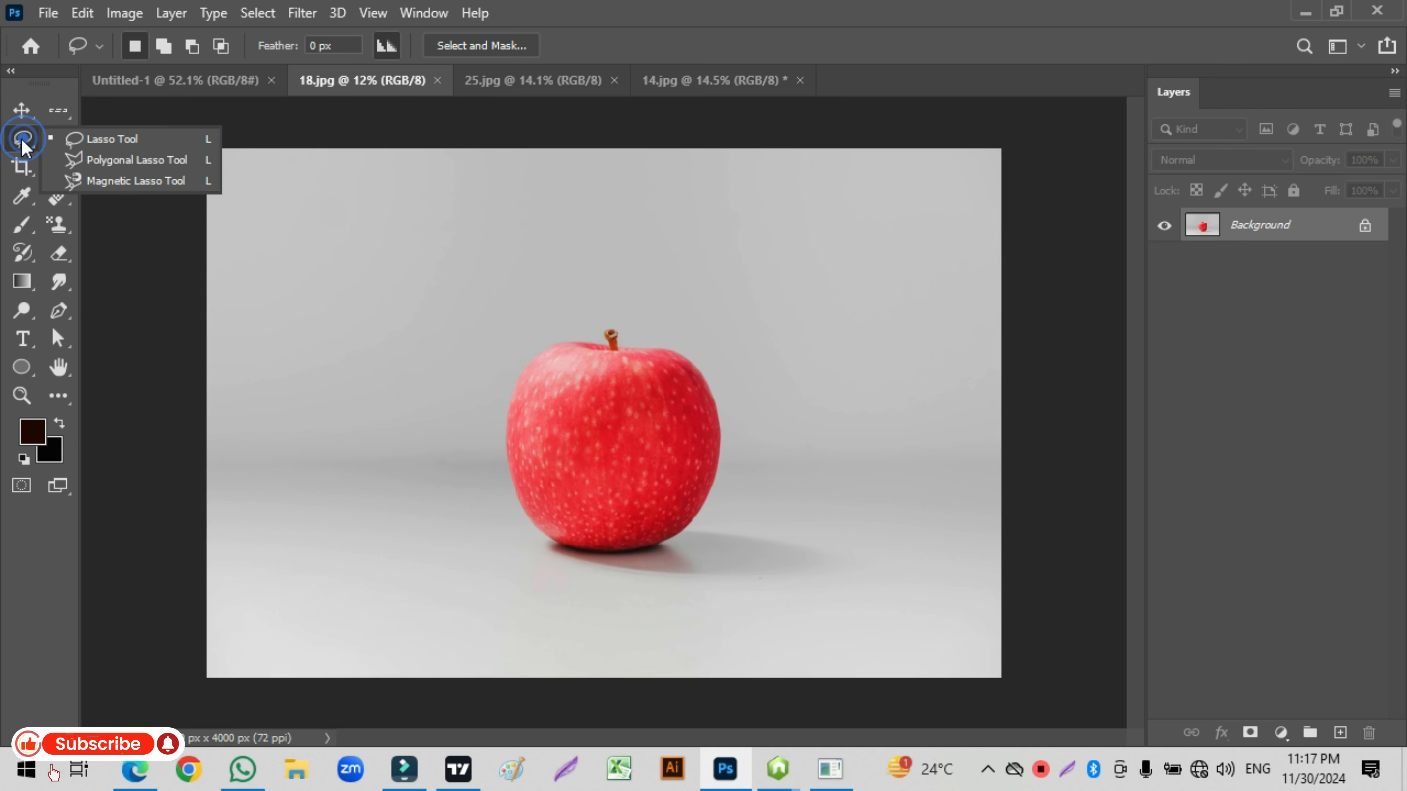
left_click(84, 155)
key("ctrl+plus")
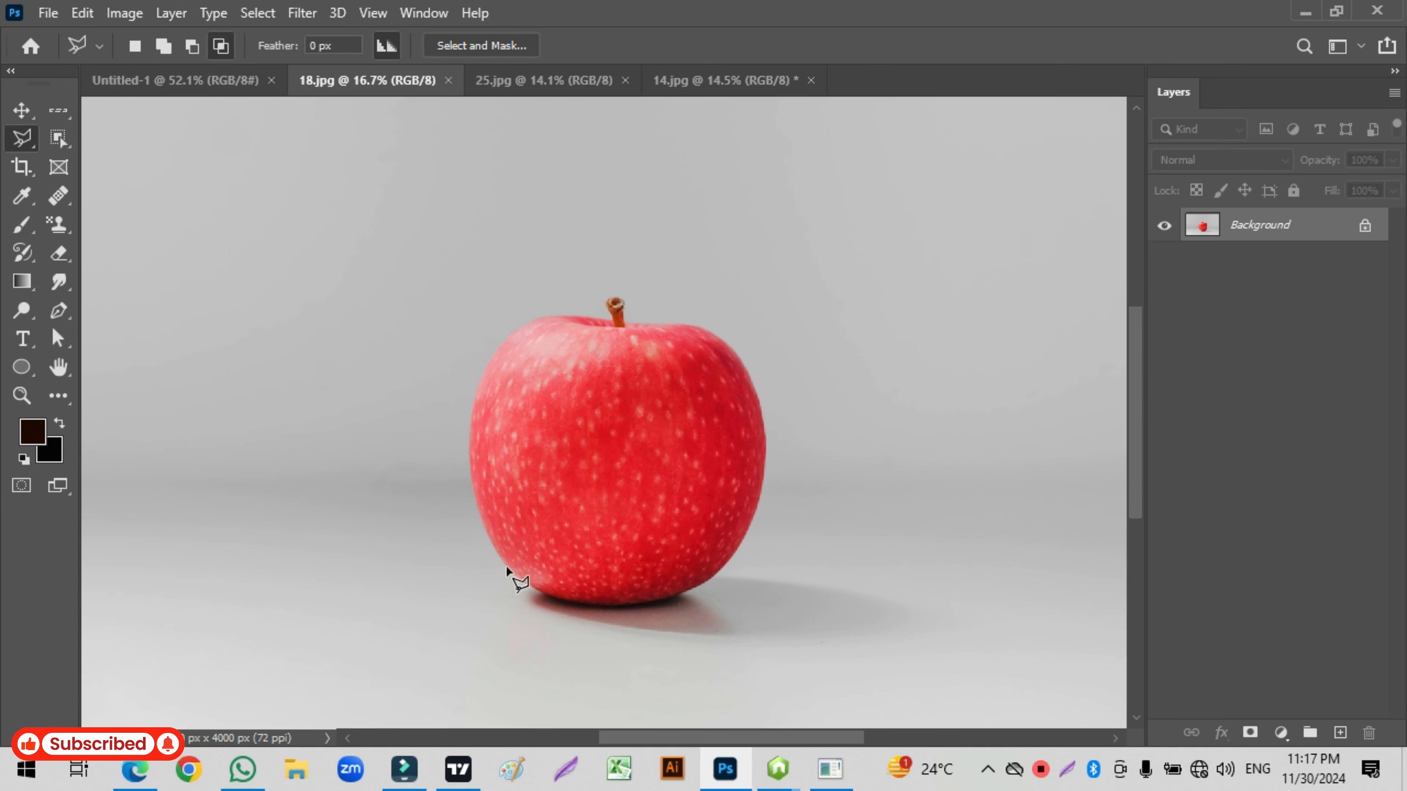
left_click(483, 524)
left_click(468, 481)
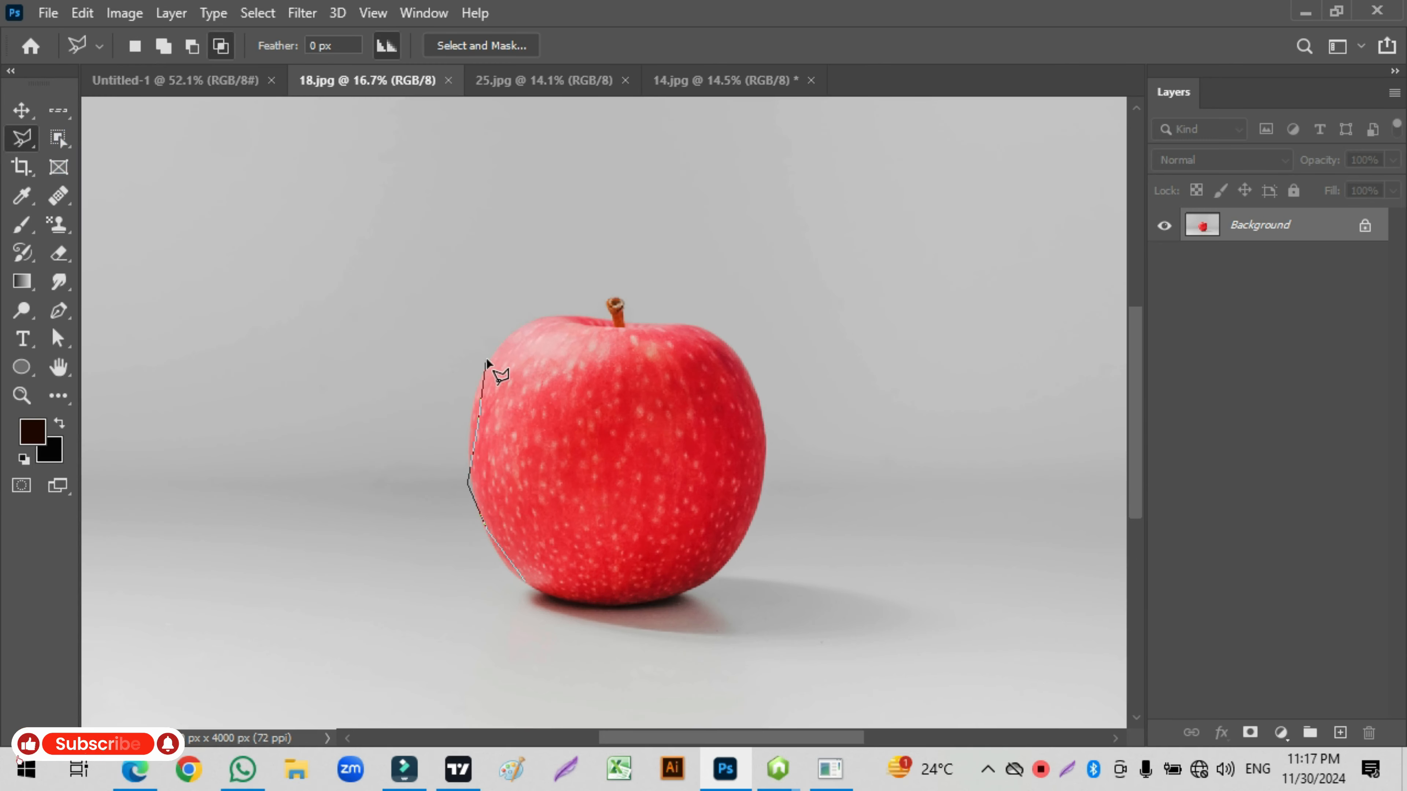
left_click(562, 321)
left_click(588, 317)
left_click(959, 328)
left_click(1008, 386)
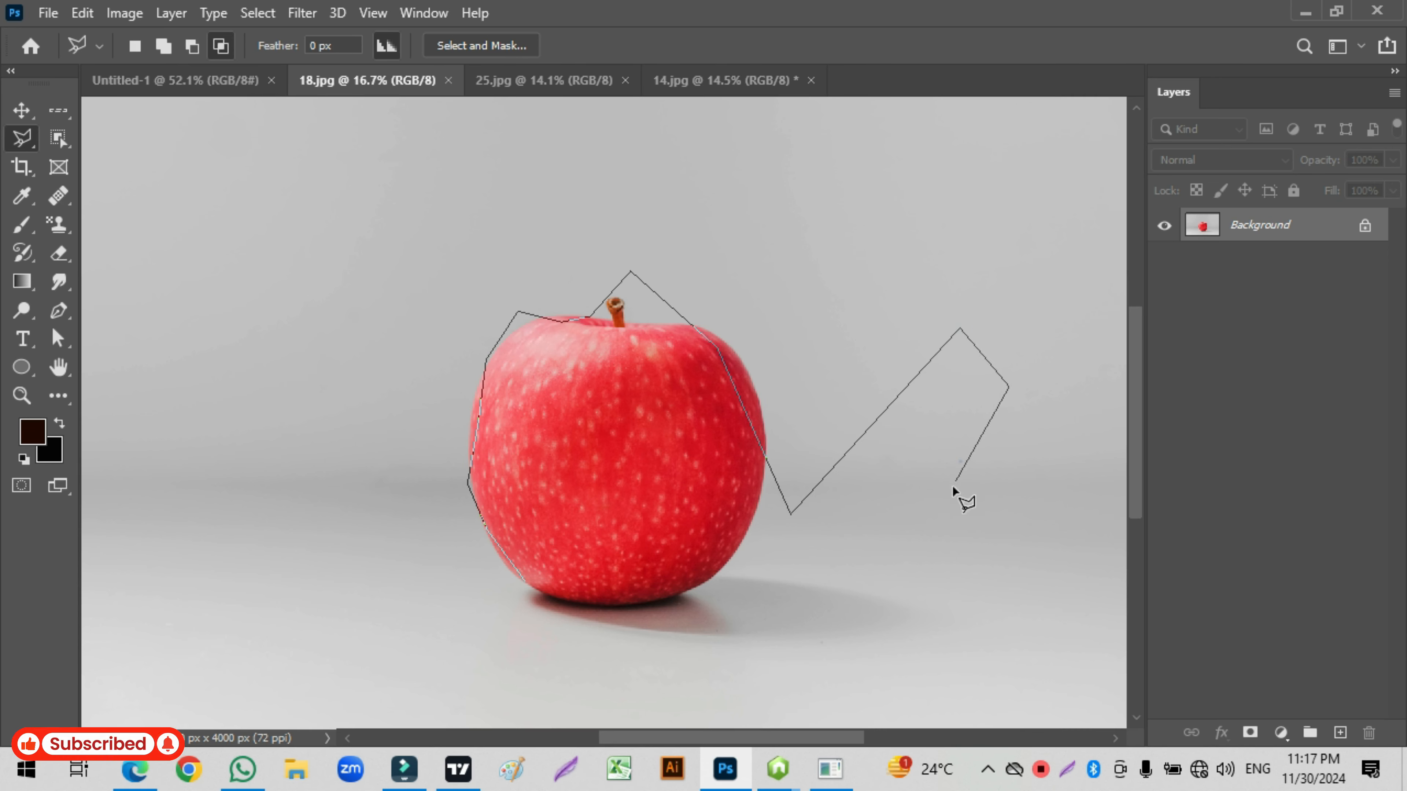
left_click(789, 515)
key("ctrl+d")
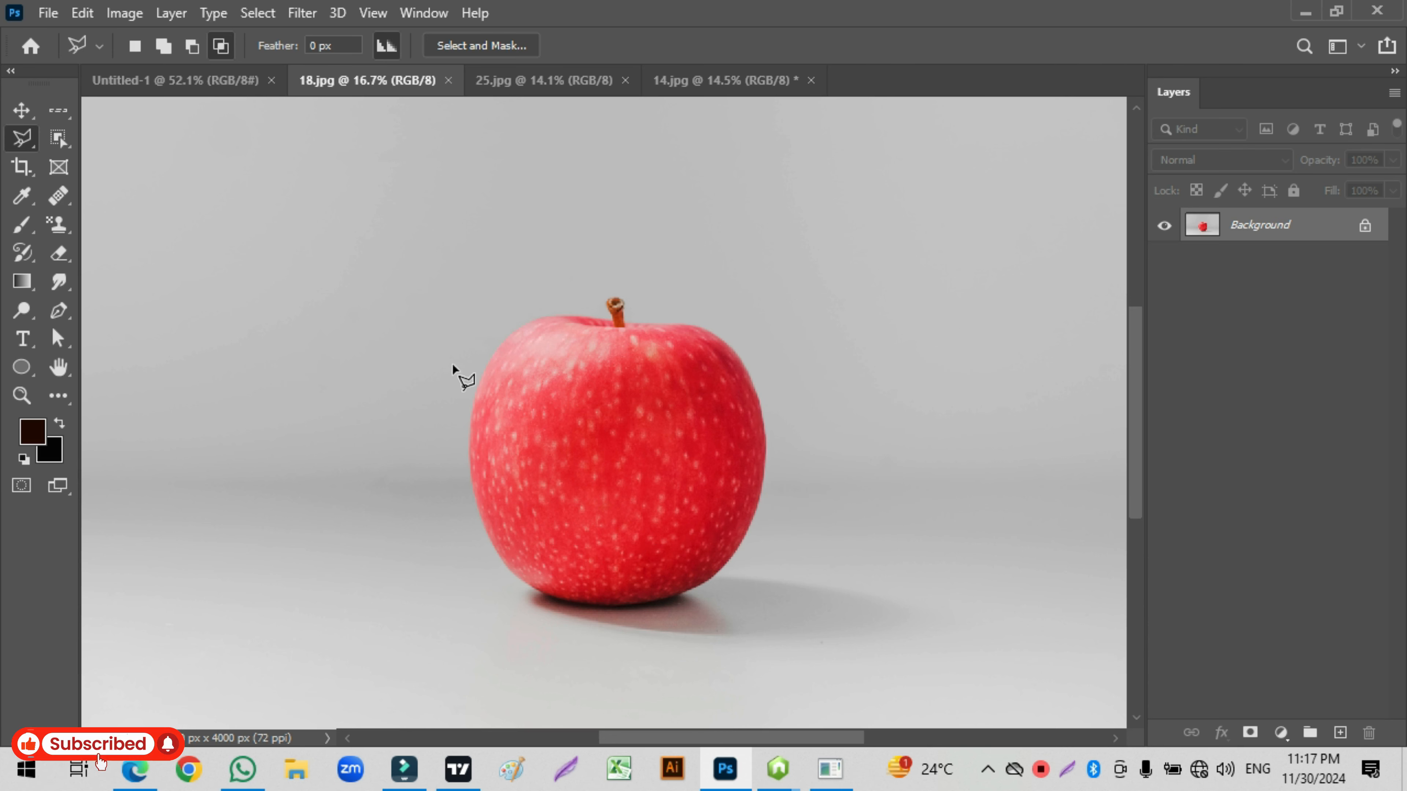
Trace the apple's edge with the Magnetic Lasso Tool all the way round, and clear the selection.
right_click(23, 139)
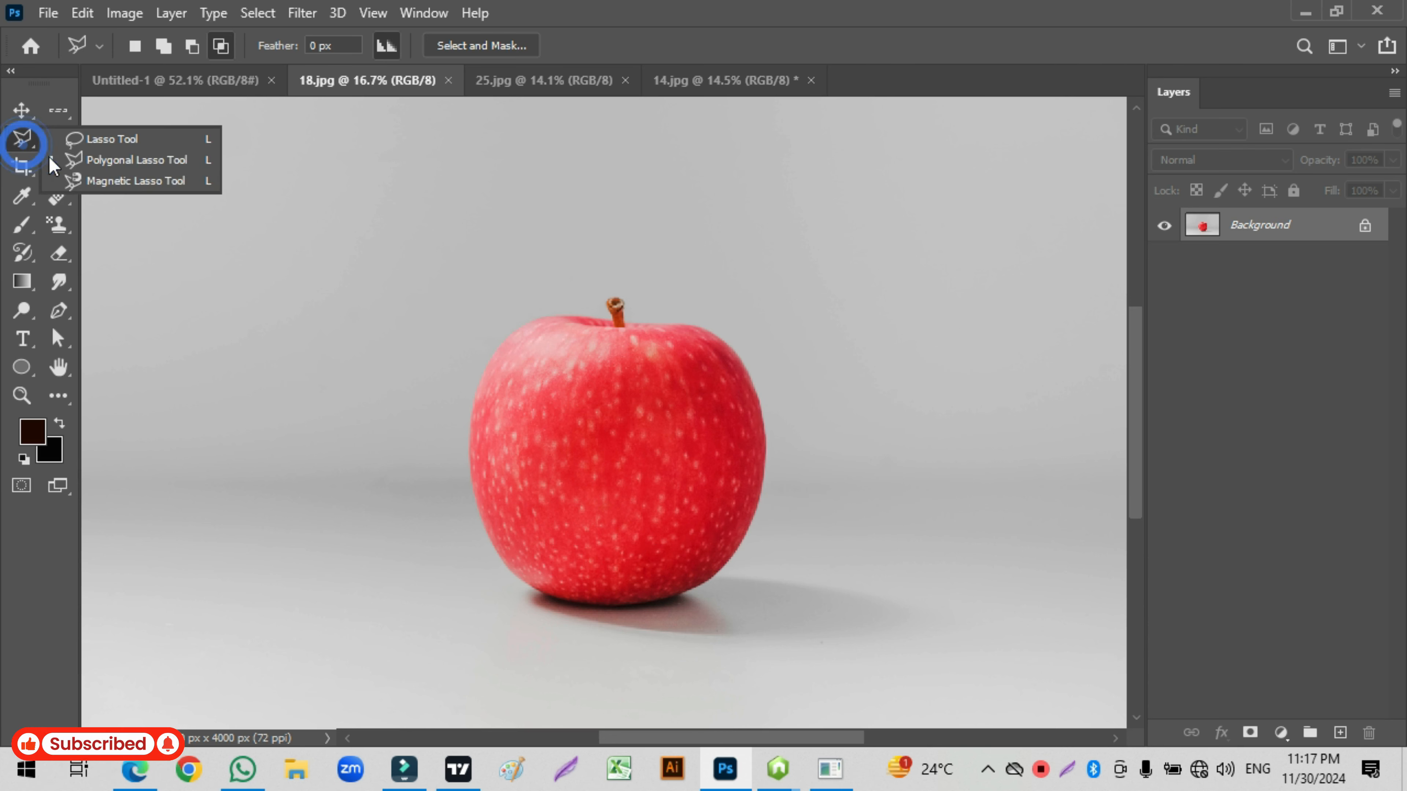
left_click(91, 178)
left_click(494, 548)
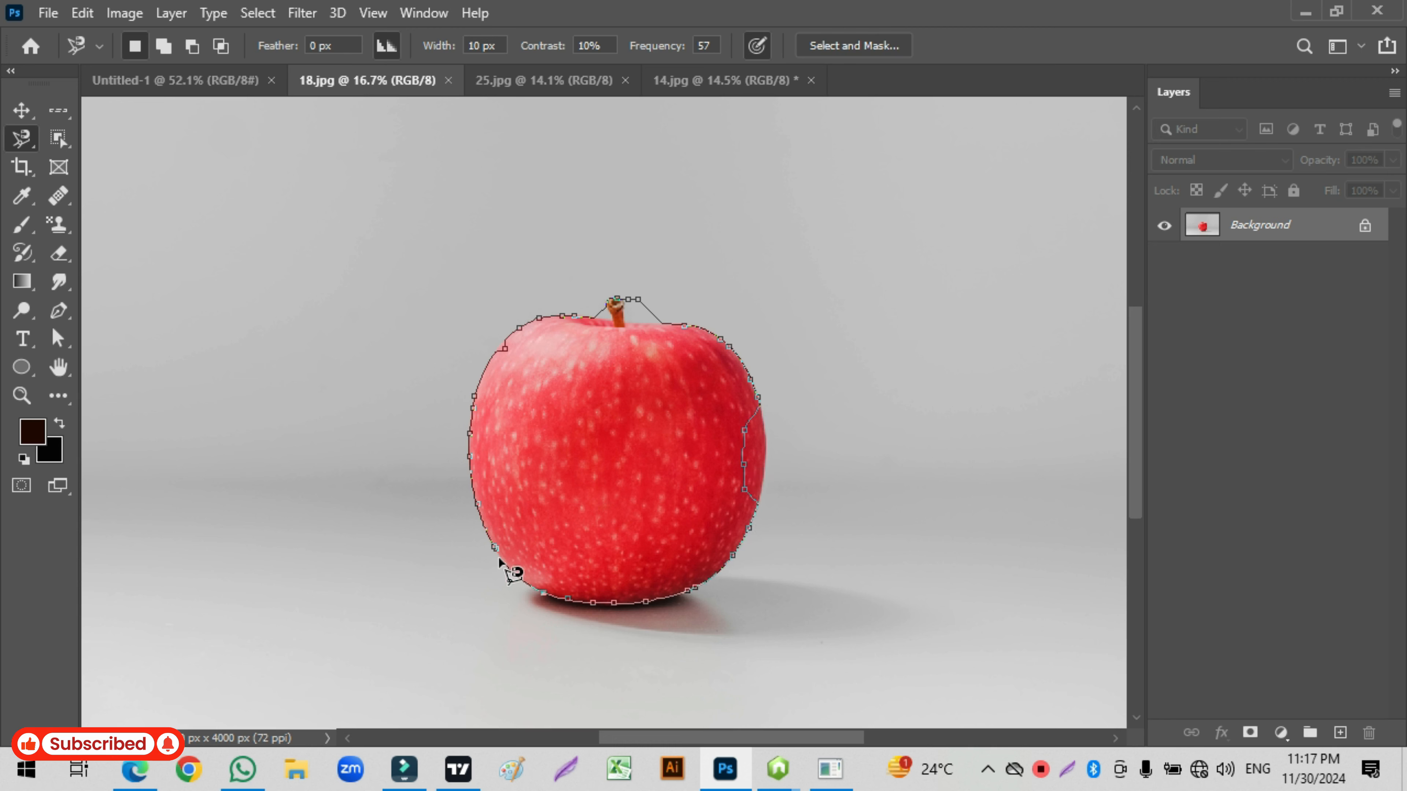
left_click(500, 560)
key("ctrl+d")
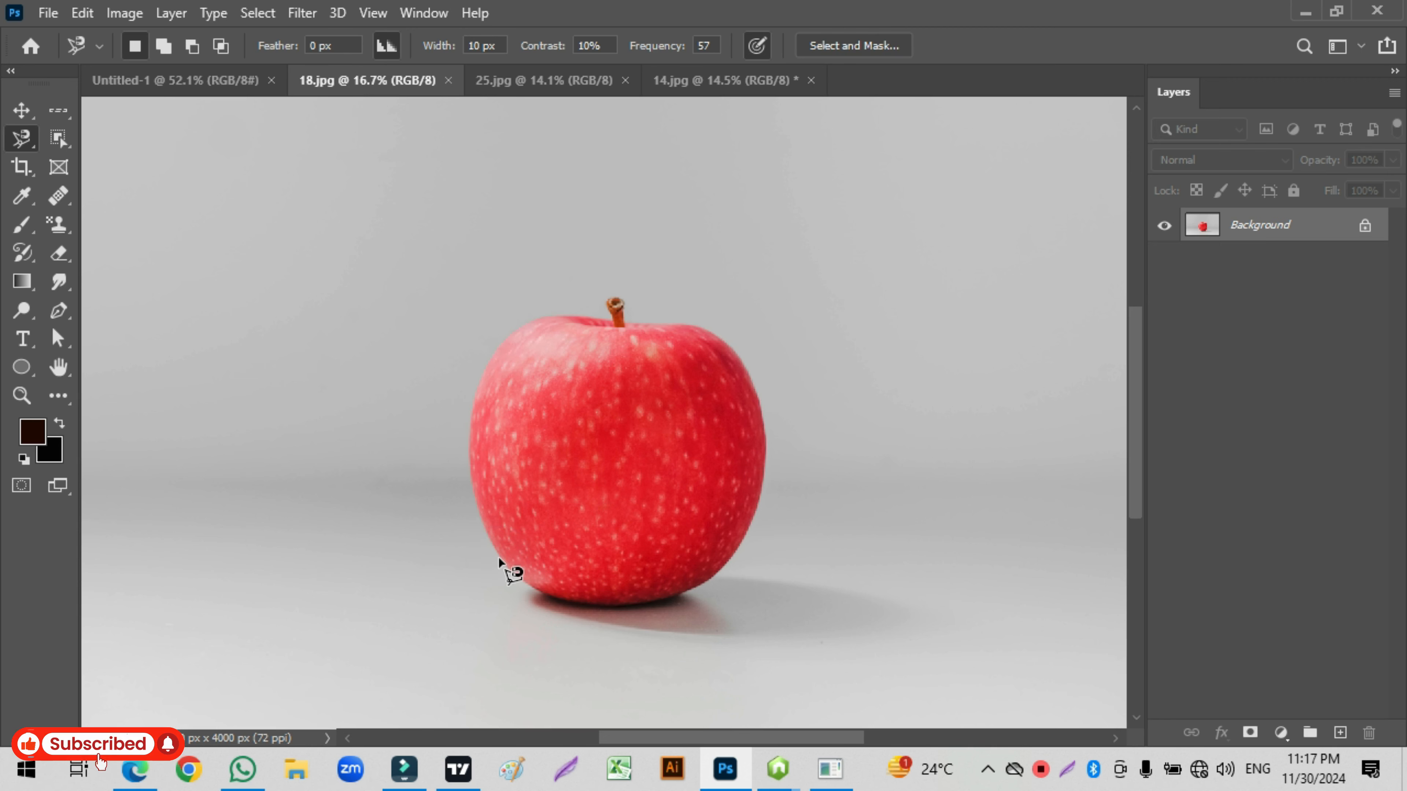
Activate the Object Selection Tool and fit the whole apple image in the window.
left_click(51, 145)
right_click(49, 143)
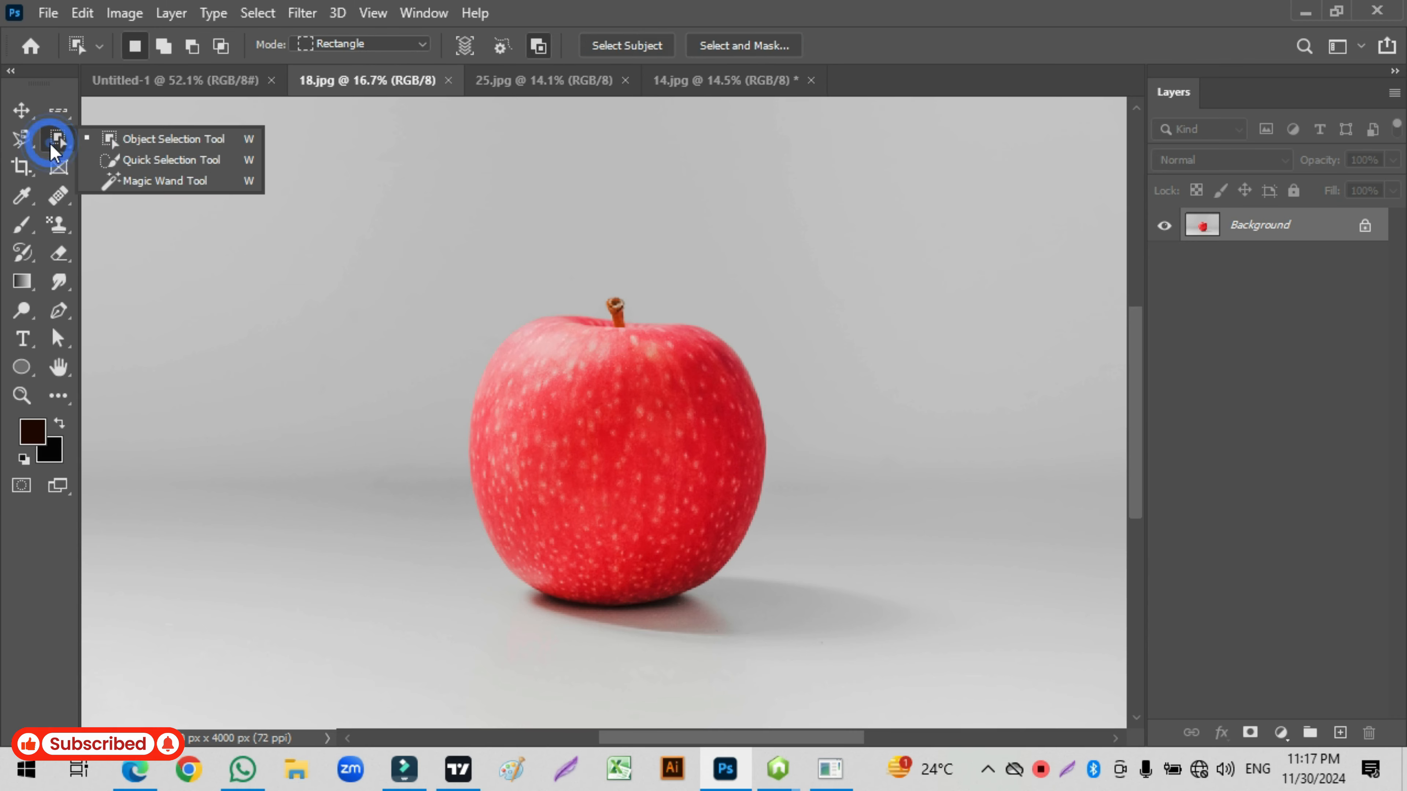
left_click(123, 144)
key("ctrl+0")
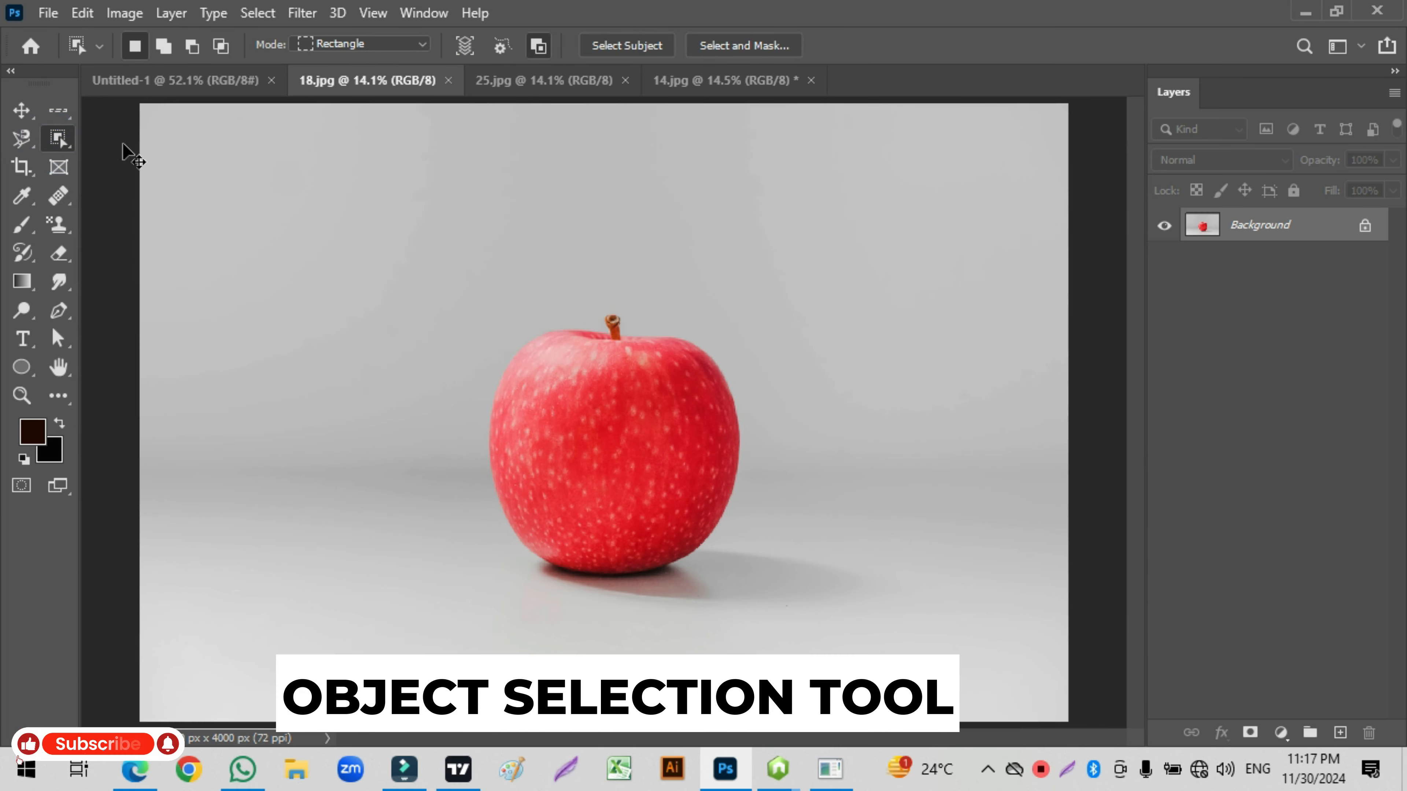
Copy the apple to a new layer using the Object Selection Tool, and move the copy to the photo's upper-left corner.
right_click(59, 145)
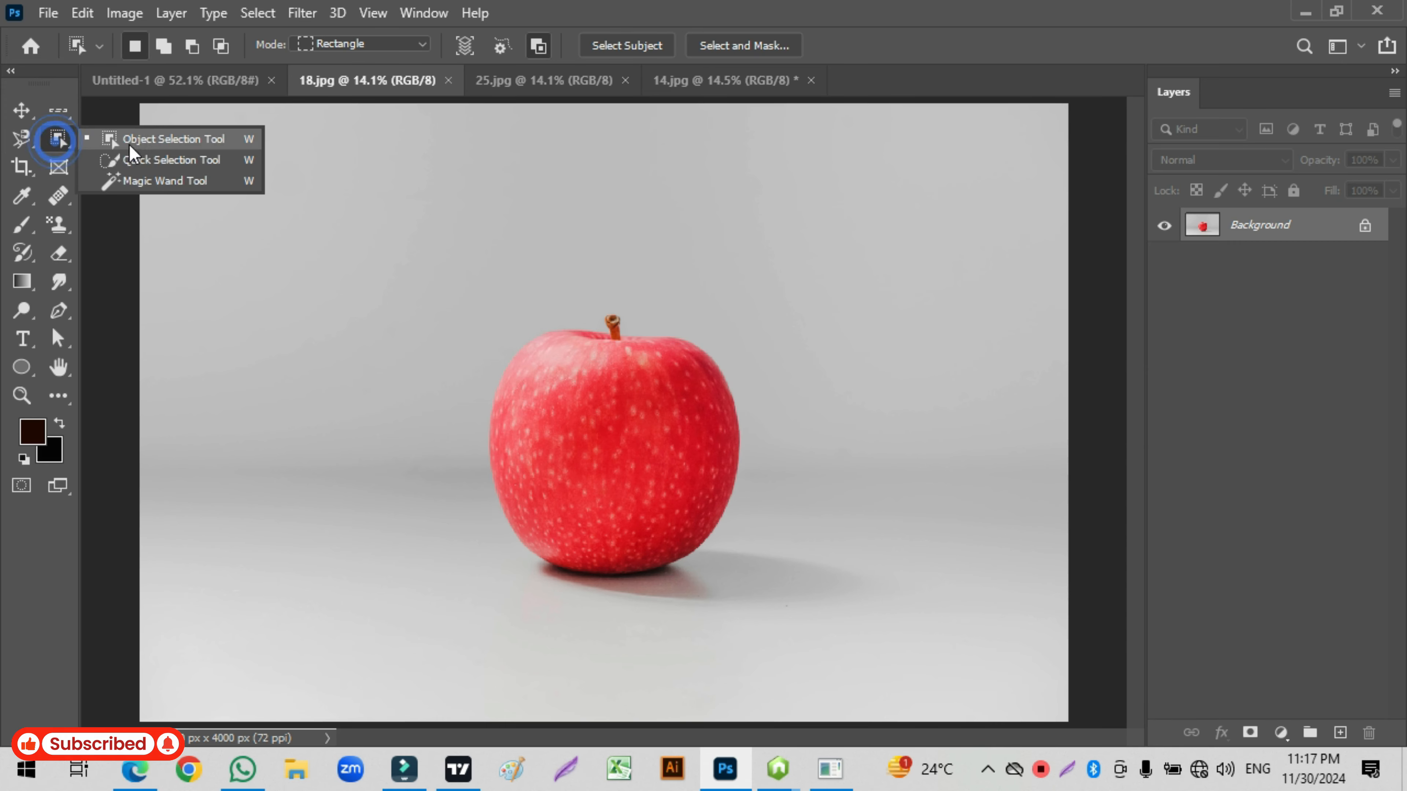
left_click(130, 139)
left_click_drag(403, 242, 817, 605)
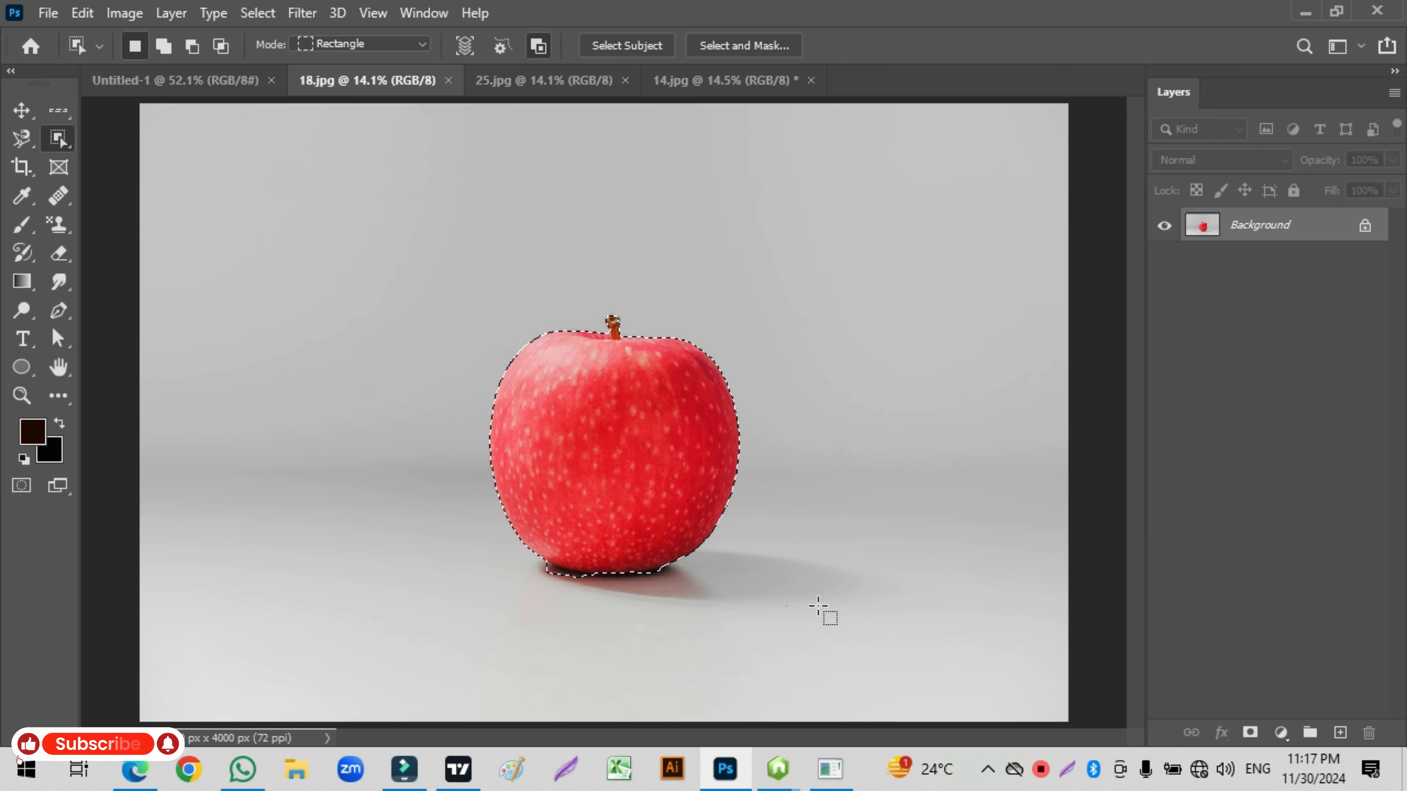
key("ctrl+j")
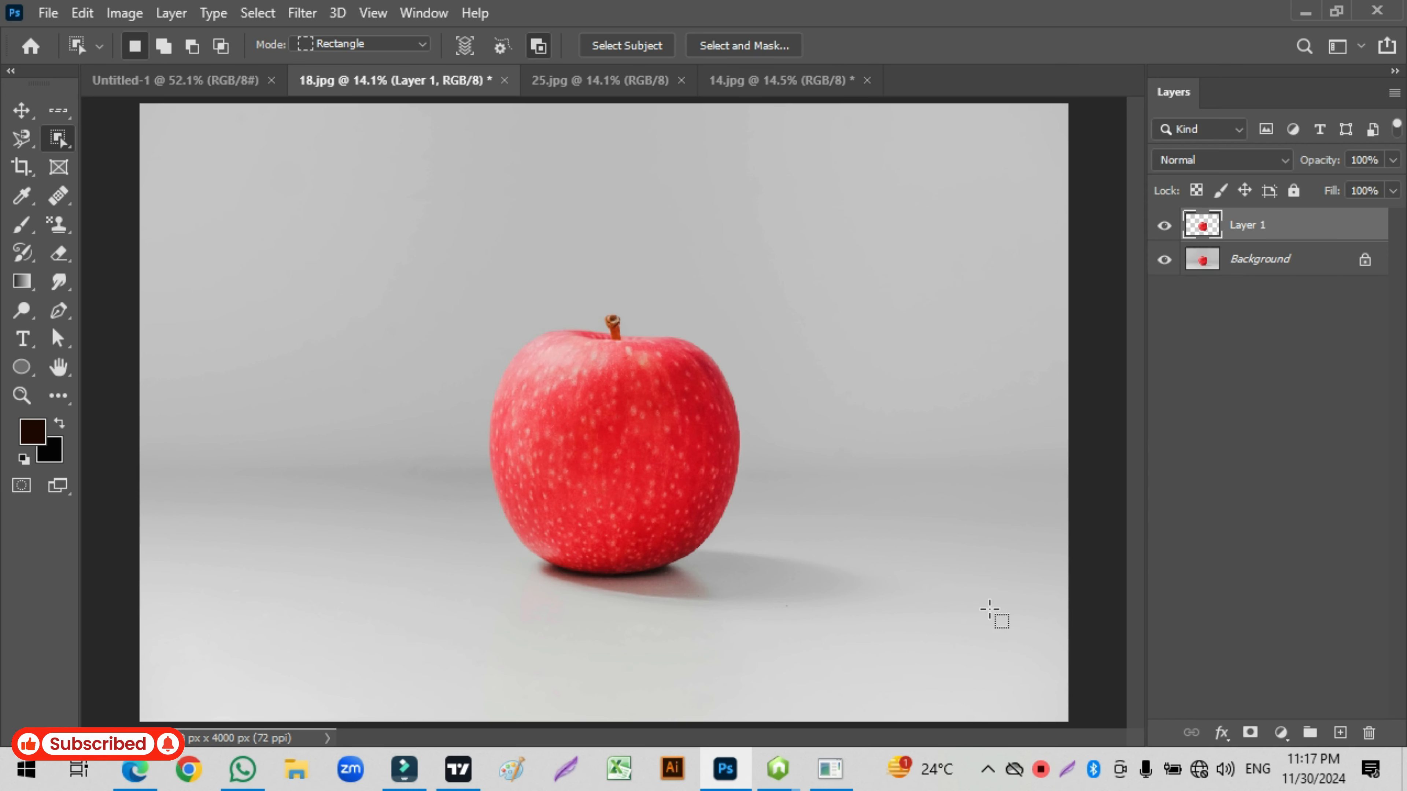
left_click(21, 110)
left_click_drag(668, 477, 333, 256)
Outline the leftover shadow under the copied apple with the Polygonal Lasso Tool and delete it from Layer 1.
key("z")
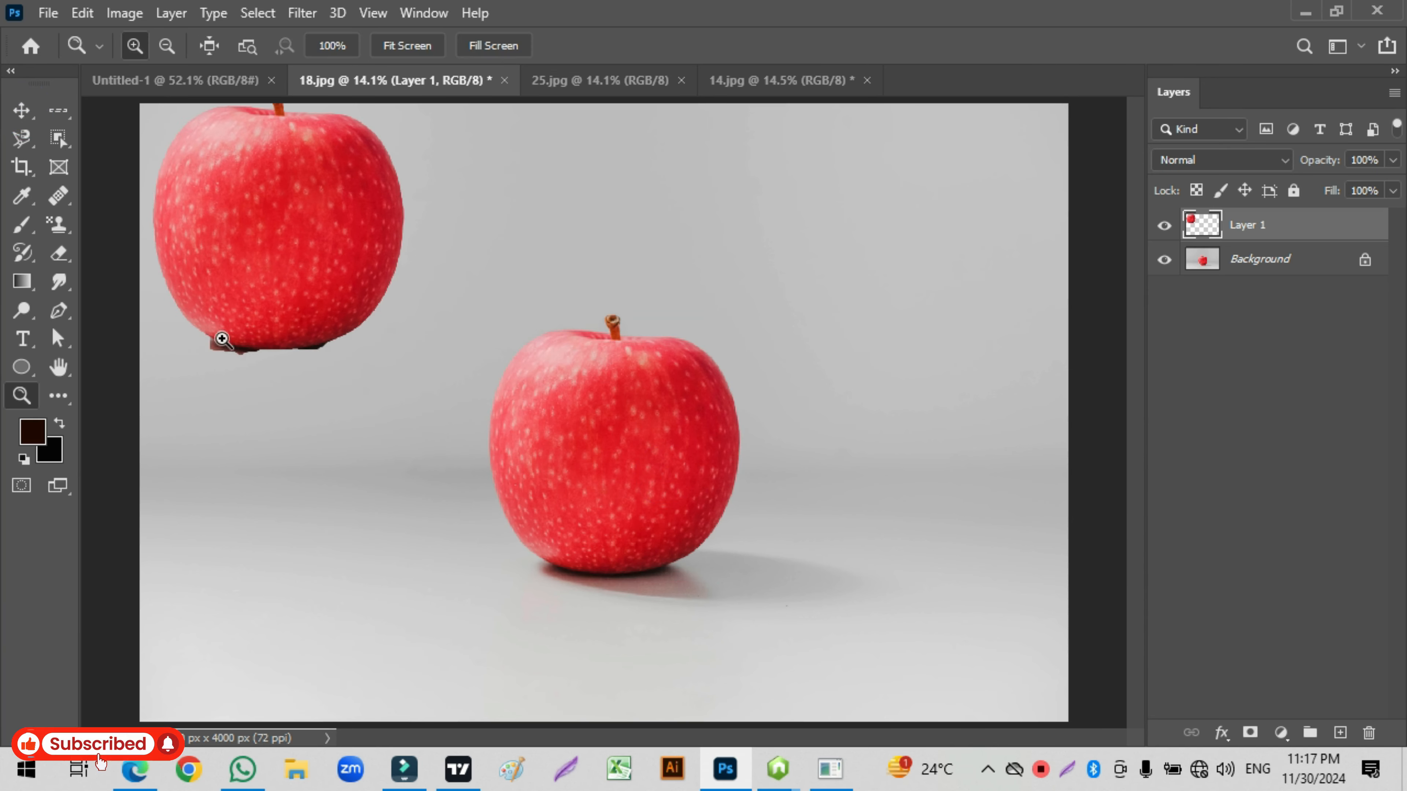
left_click_drag(160, 304, 567, 444)
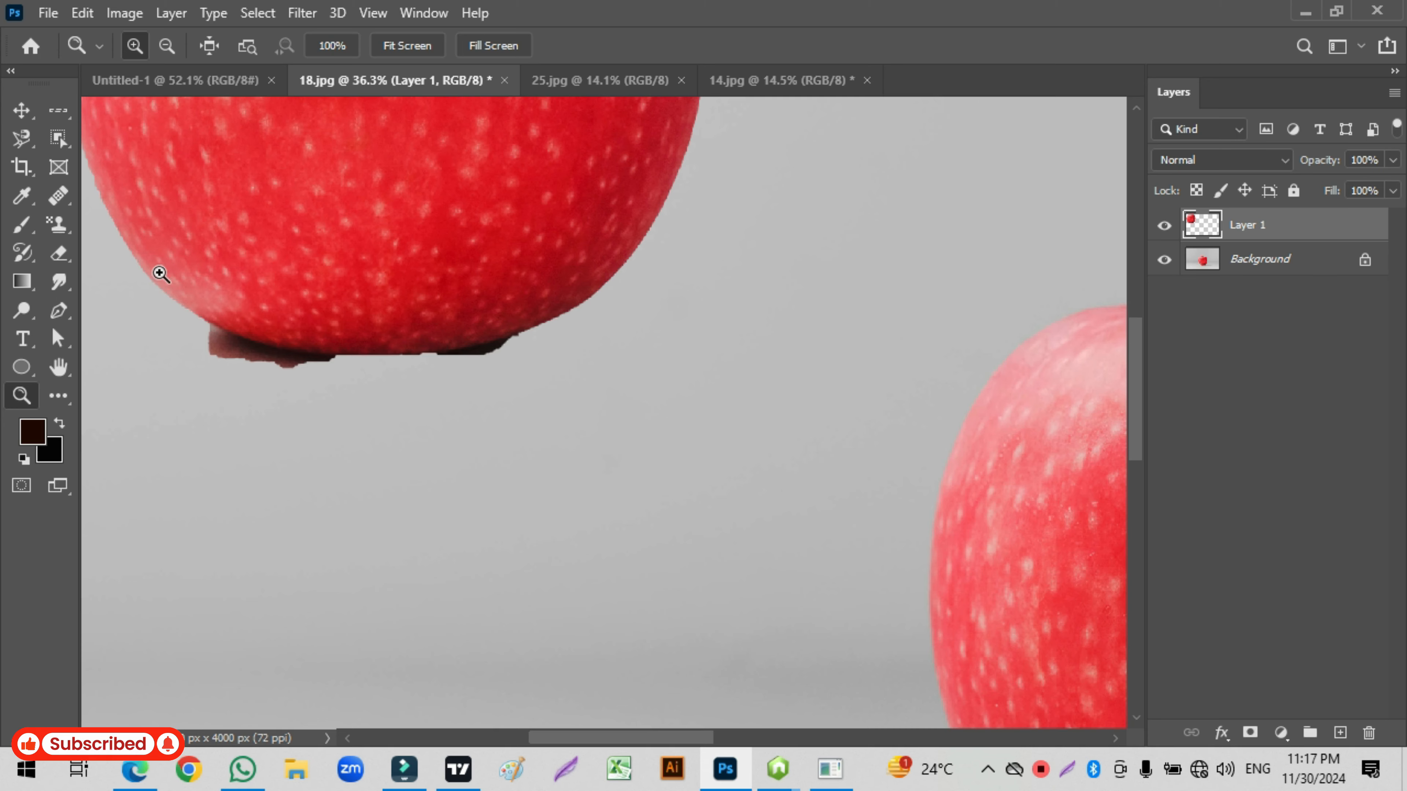
left_click_drag(156, 270, 662, 475)
key("space")
left_click_drag(355, 343, 410, 419)
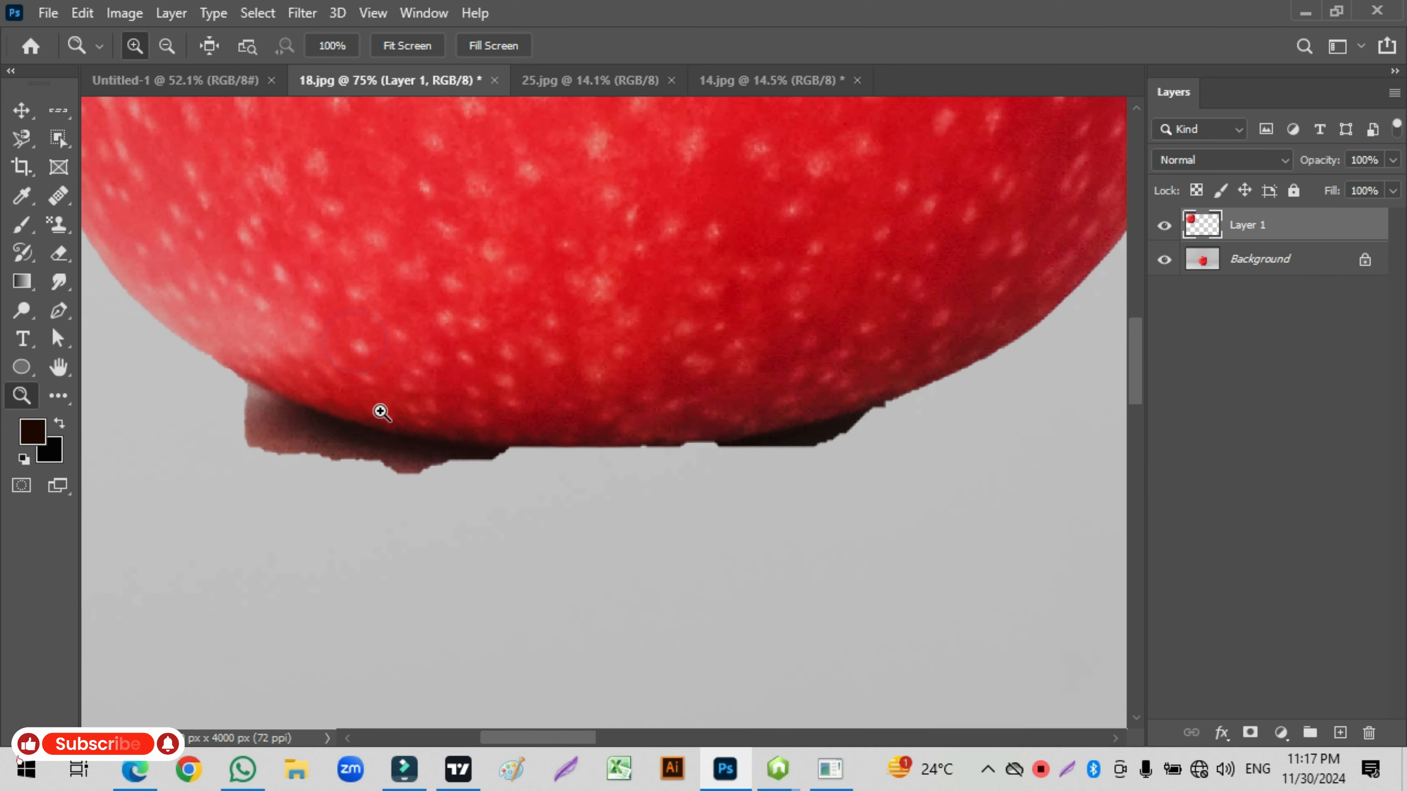
left_click(21, 138)
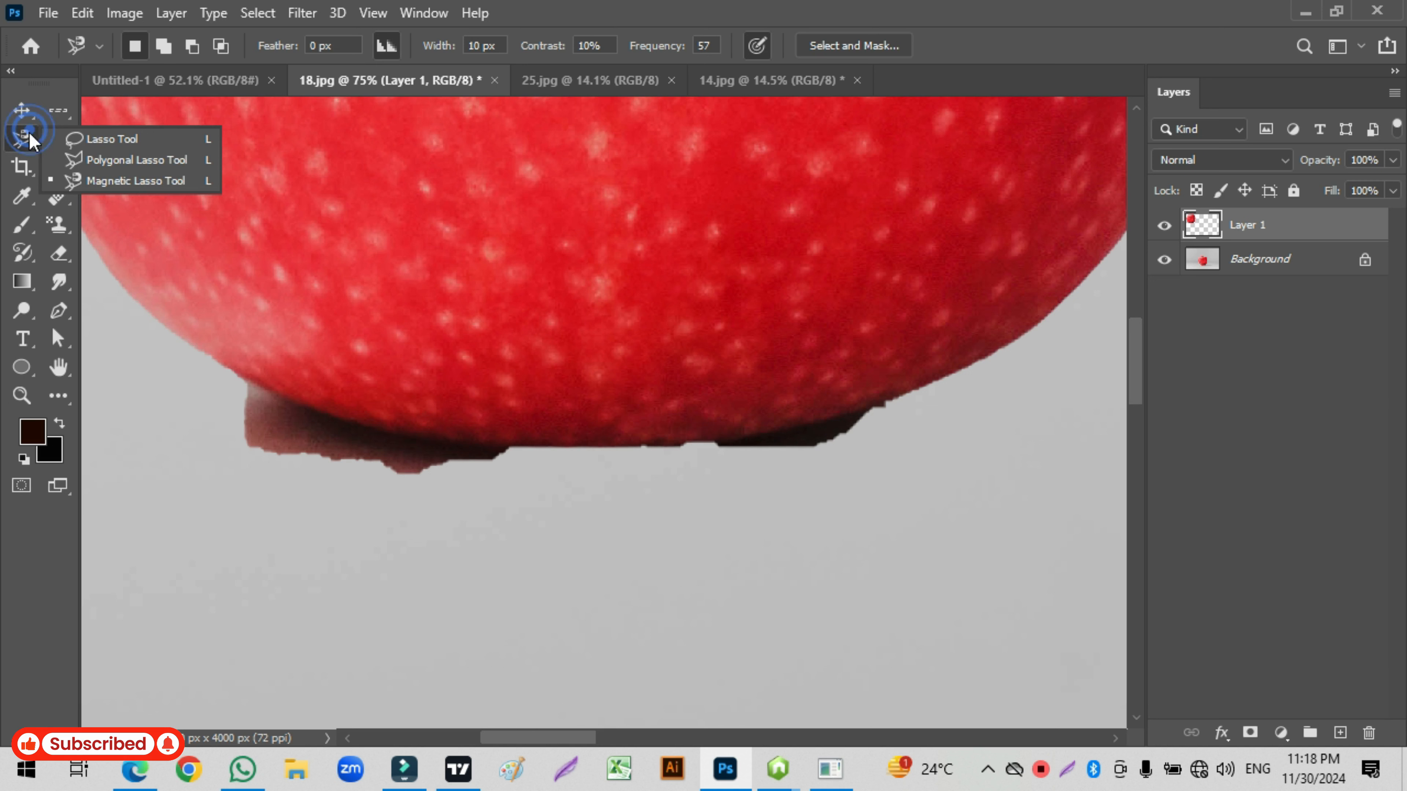
left_click(93, 160)
left_click(269, 393)
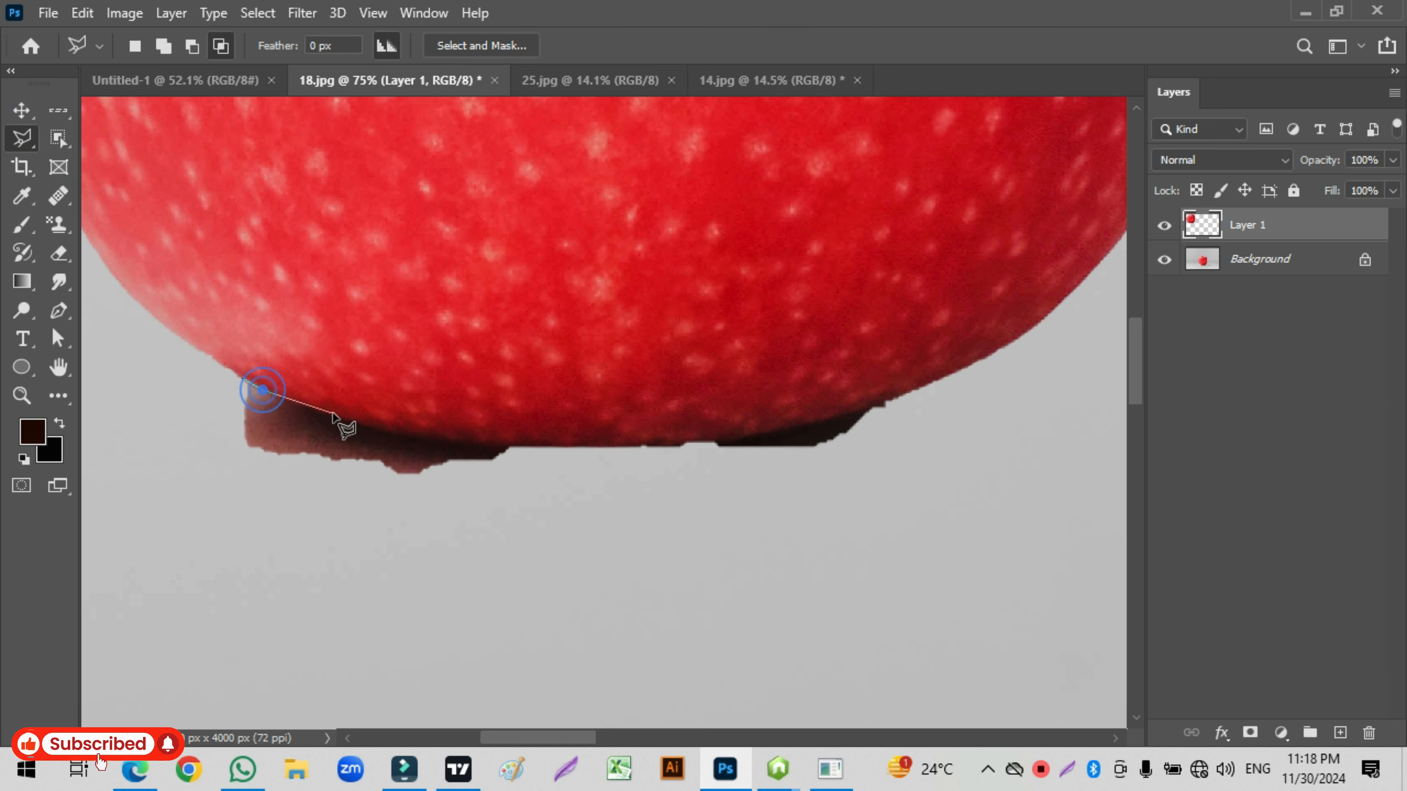
left_click(343, 422)
left_click(429, 445)
left_click(472, 444)
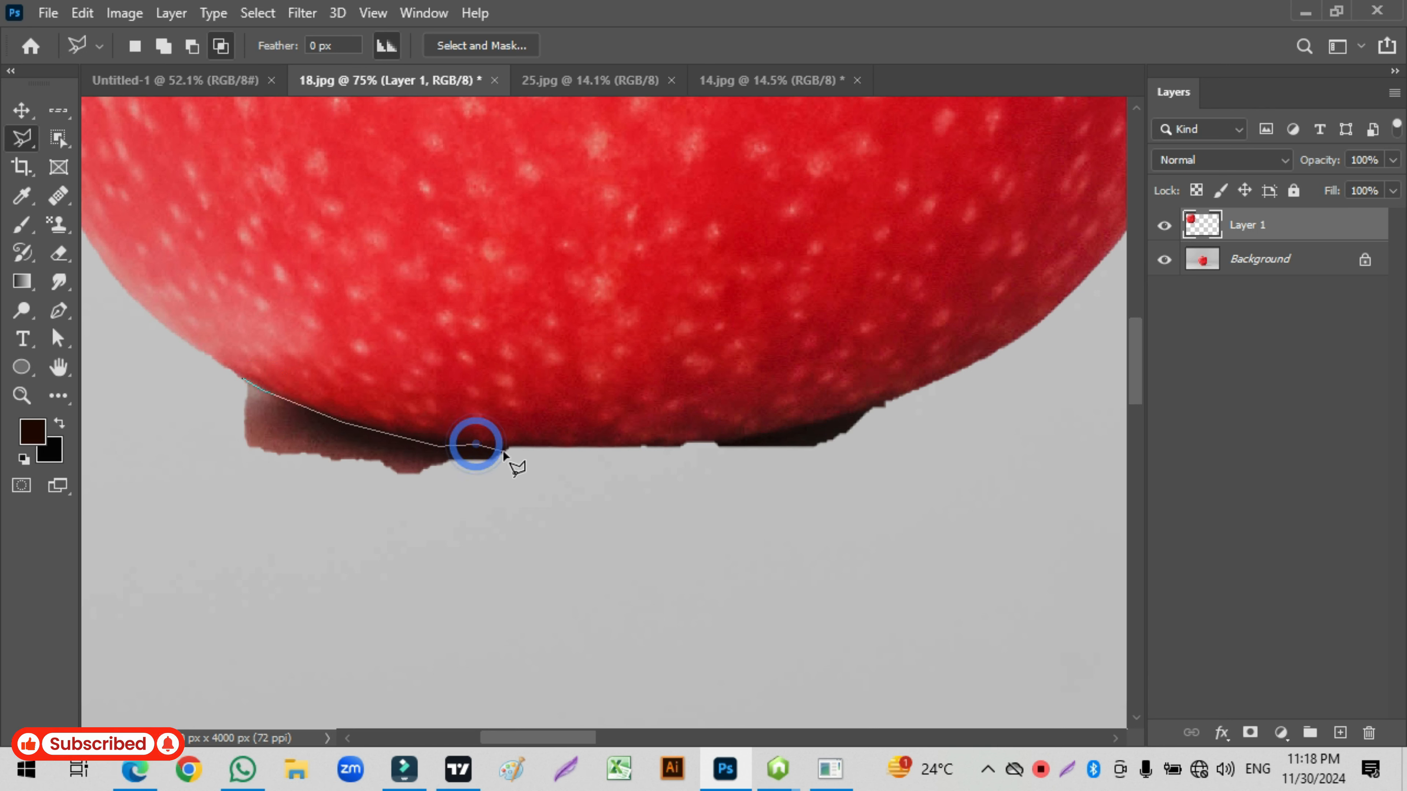
left_click(508, 448)
left_click(679, 443)
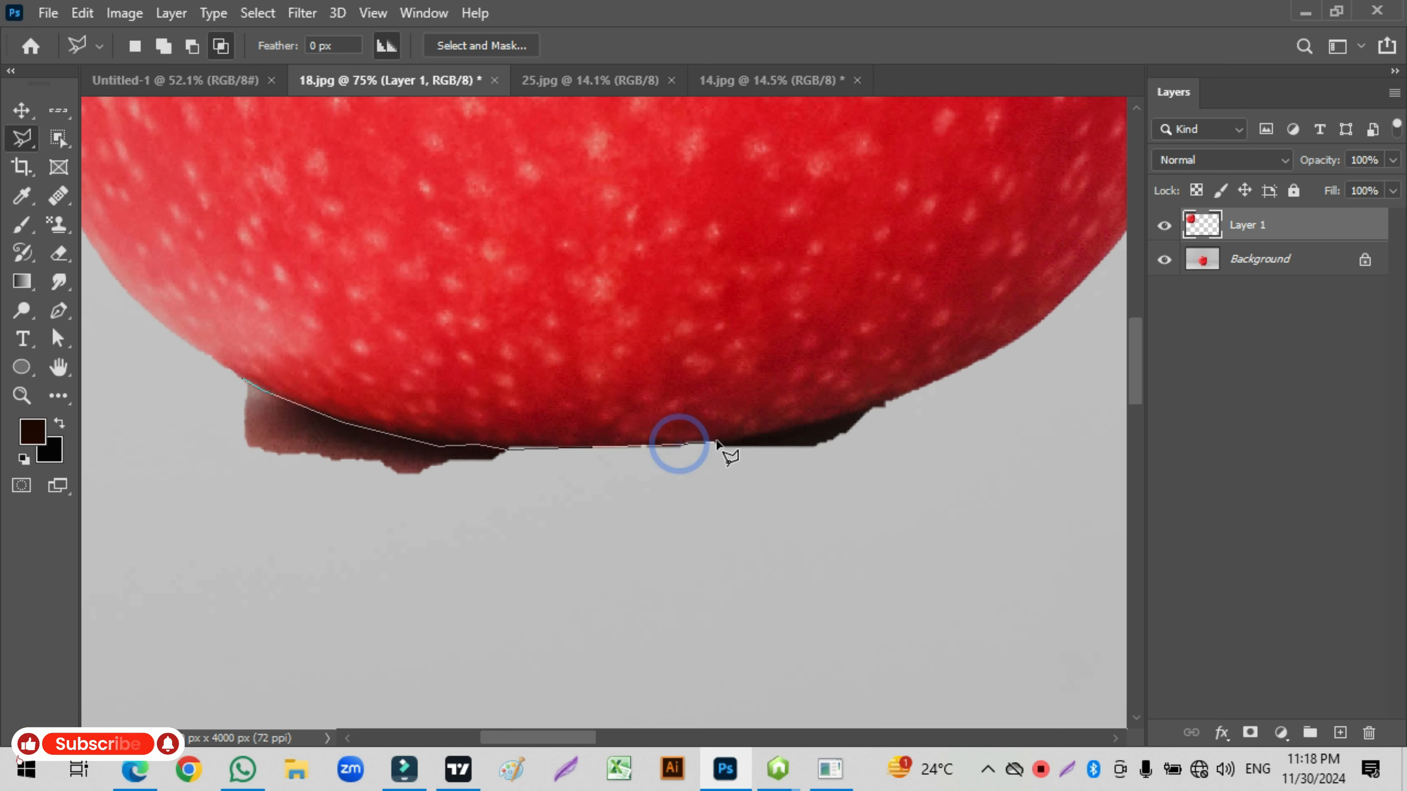
left_click(715, 442)
left_click(808, 427)
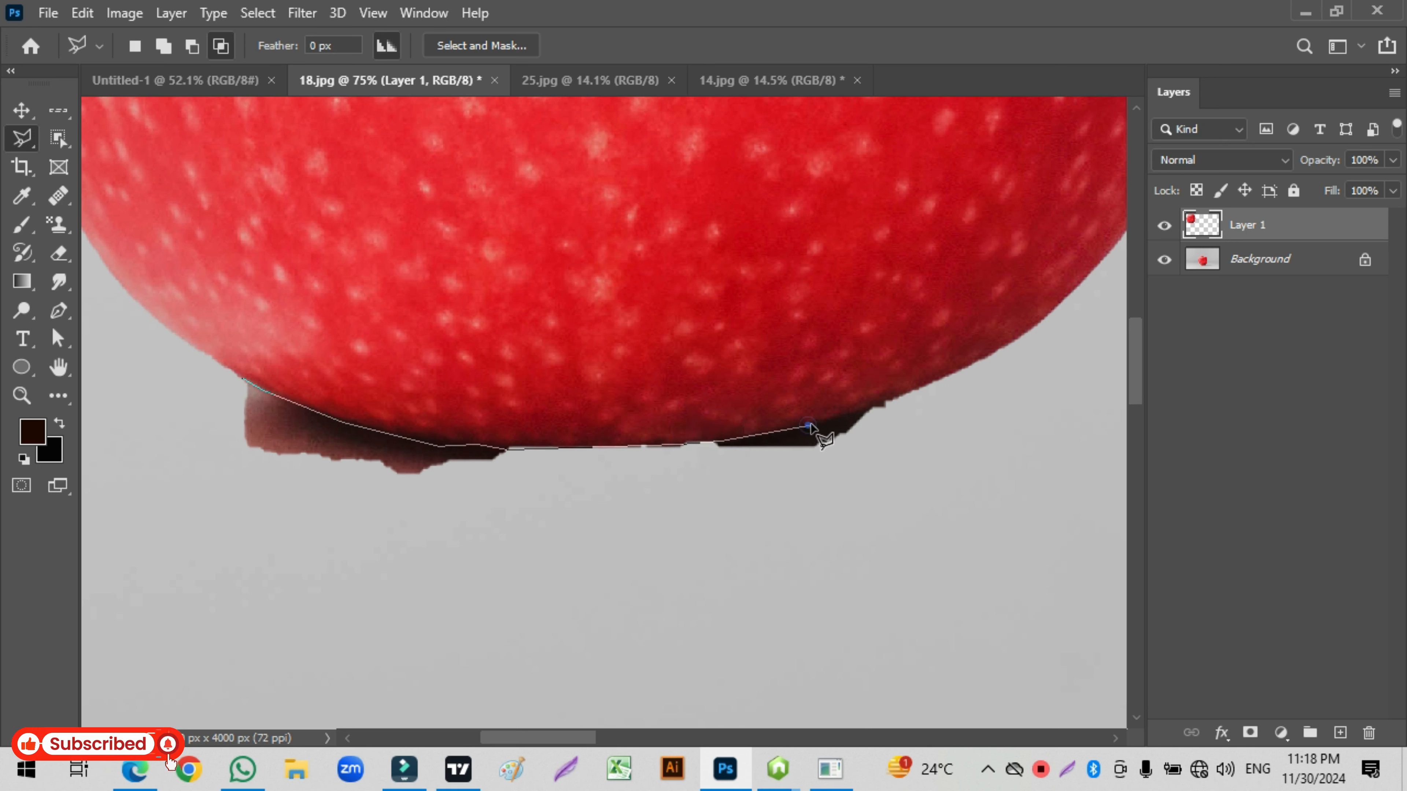
left_click(856, 417)
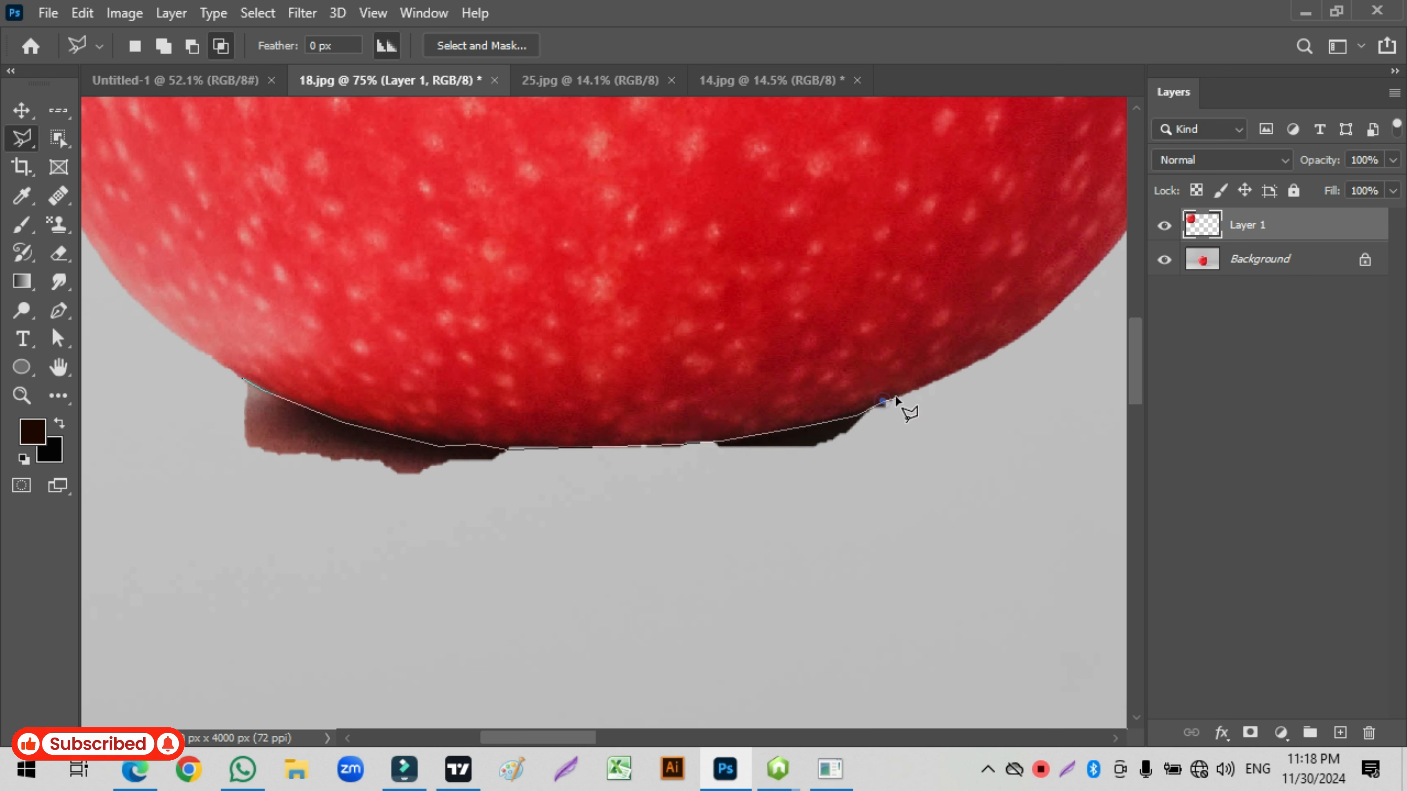
left_click(897, 397)
left_click(952, 432)
left_click(957, 578)
left_click(481, 609)
left_click(318, 596)
left_click(218, 512)
left_click(168, 415)
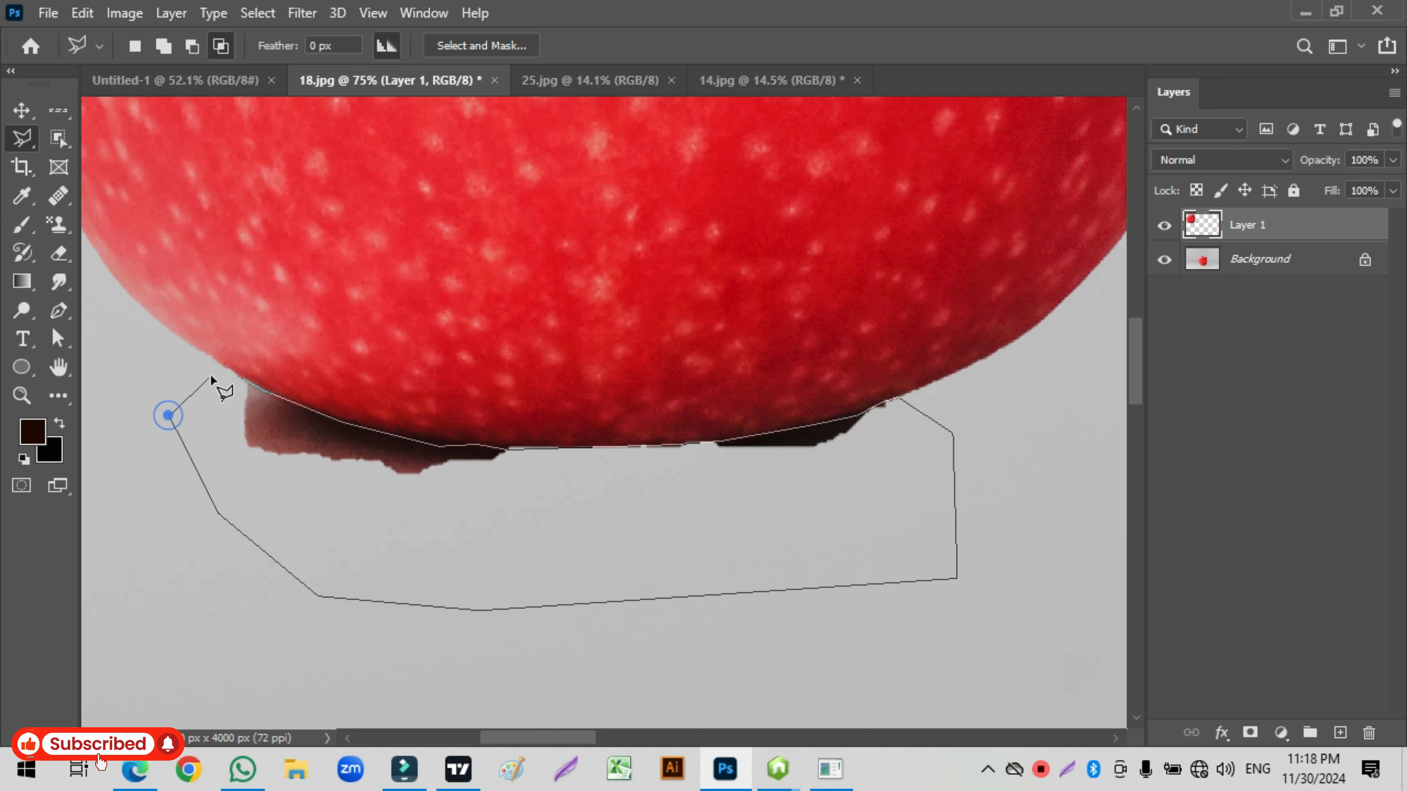
left_click(243, 377)
key("Delete")
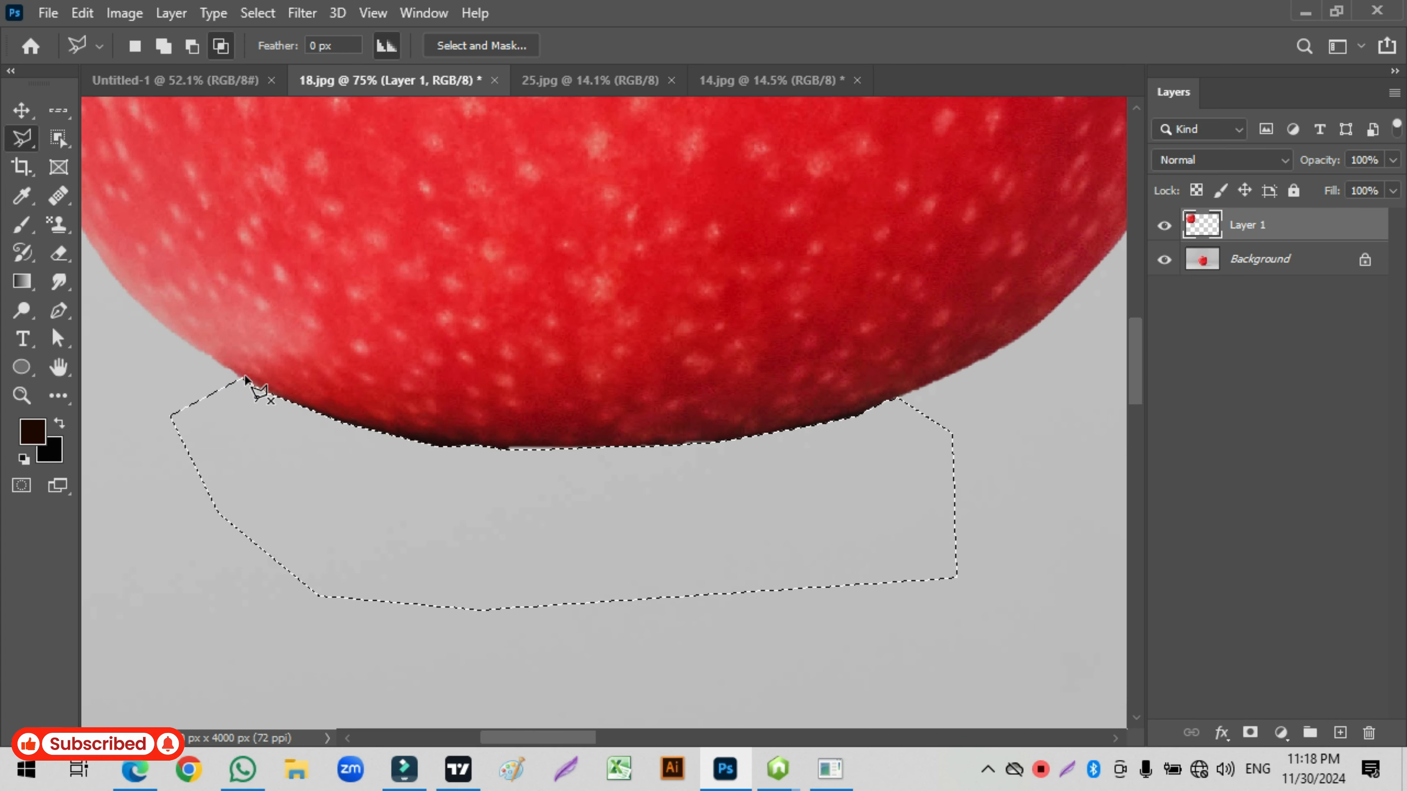
Move the apple copy down beside the original apple, and delete the copied layer.
key("ctrl+0")
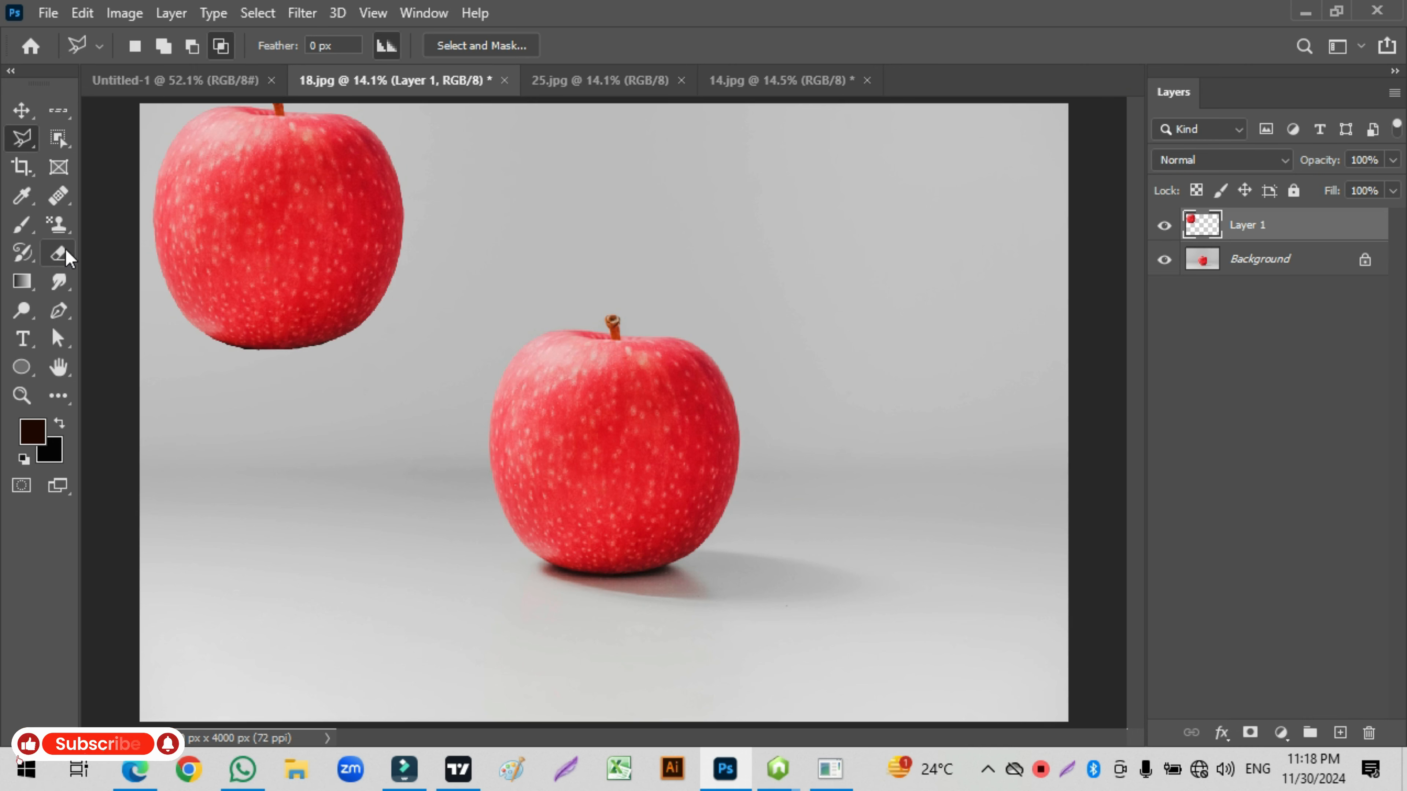
left_click(21, 110)
left_click_drag(229, 223, 242, 431)
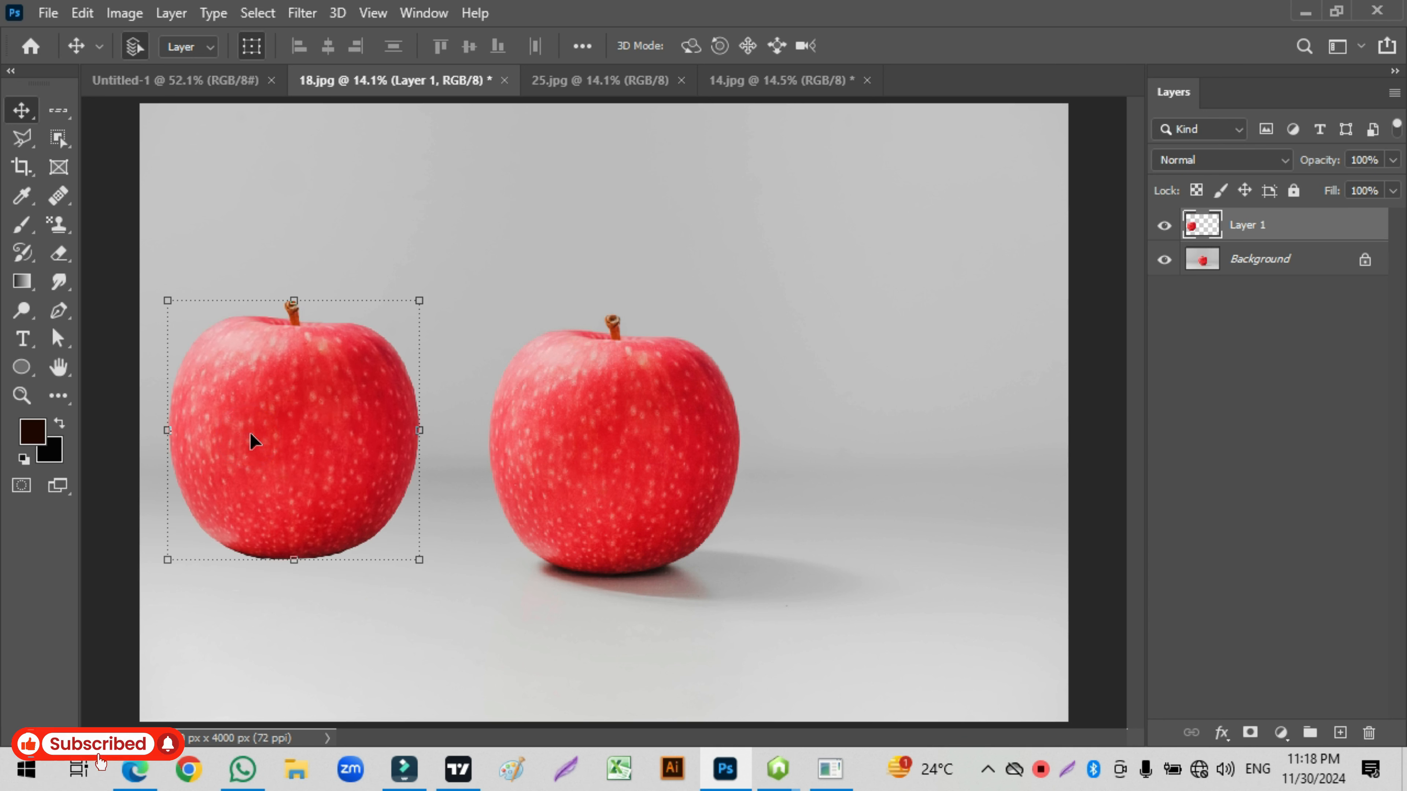
key("Delete")
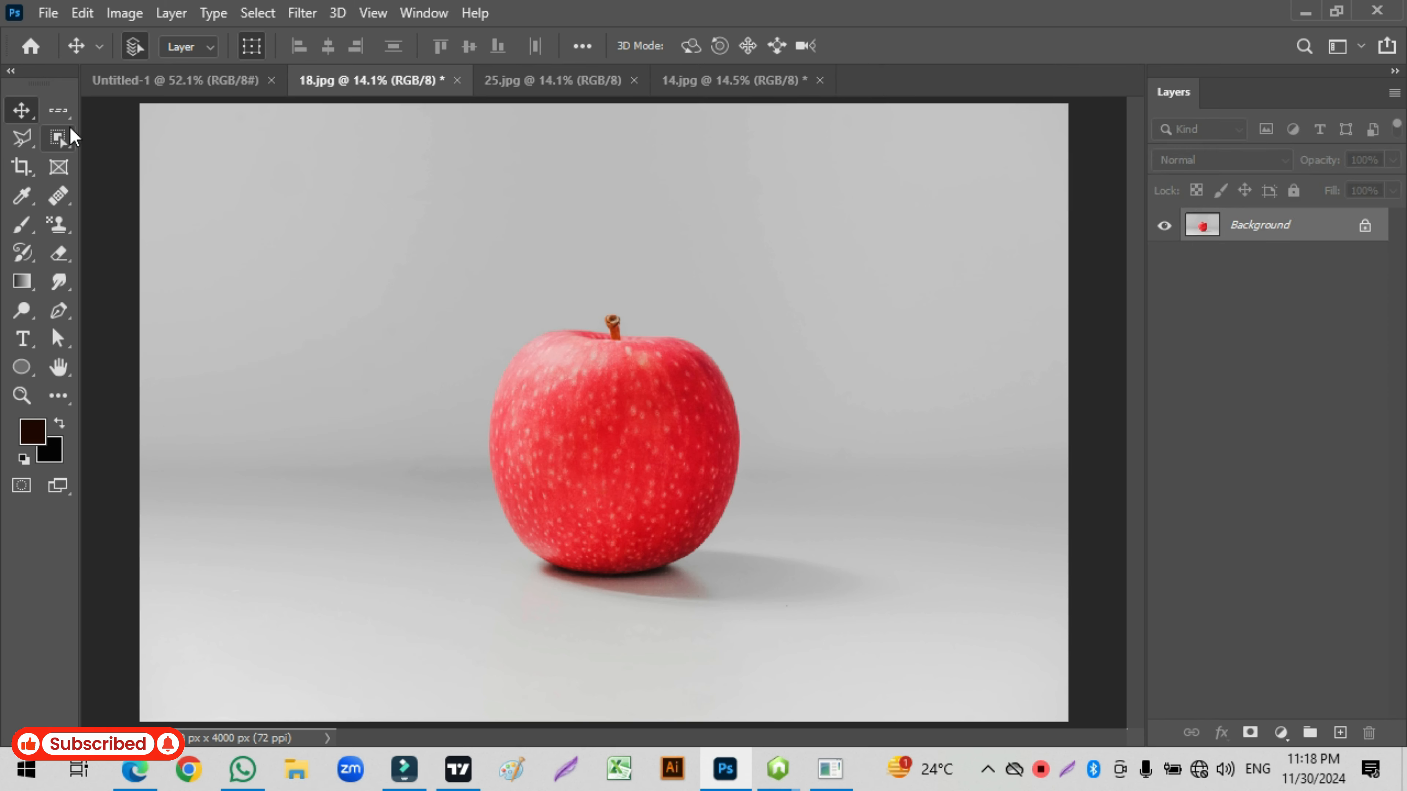
Select the man in 25.jpg by framing him with the Object Selection Tool, and deselect him.
left_click(510, 81)
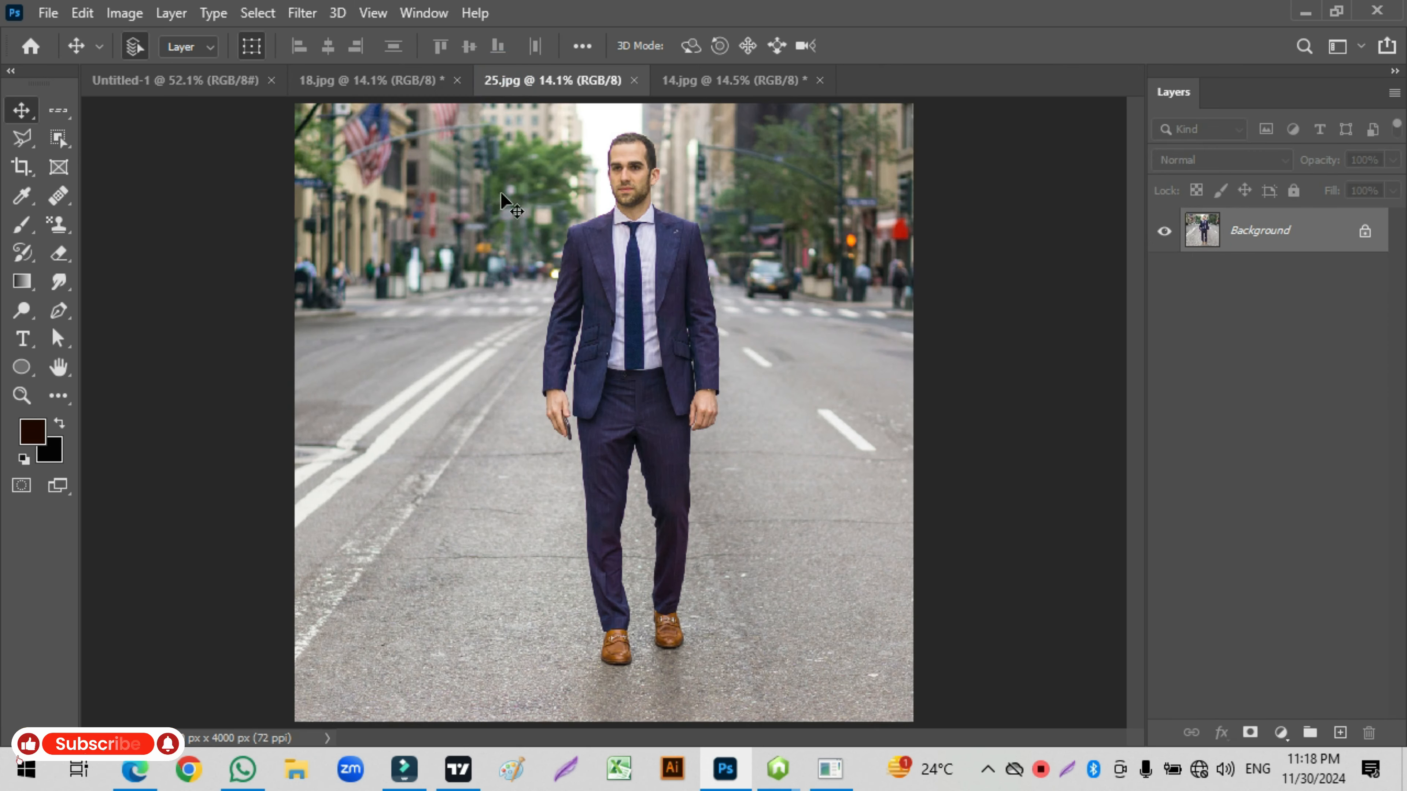
left_click(59, 141)
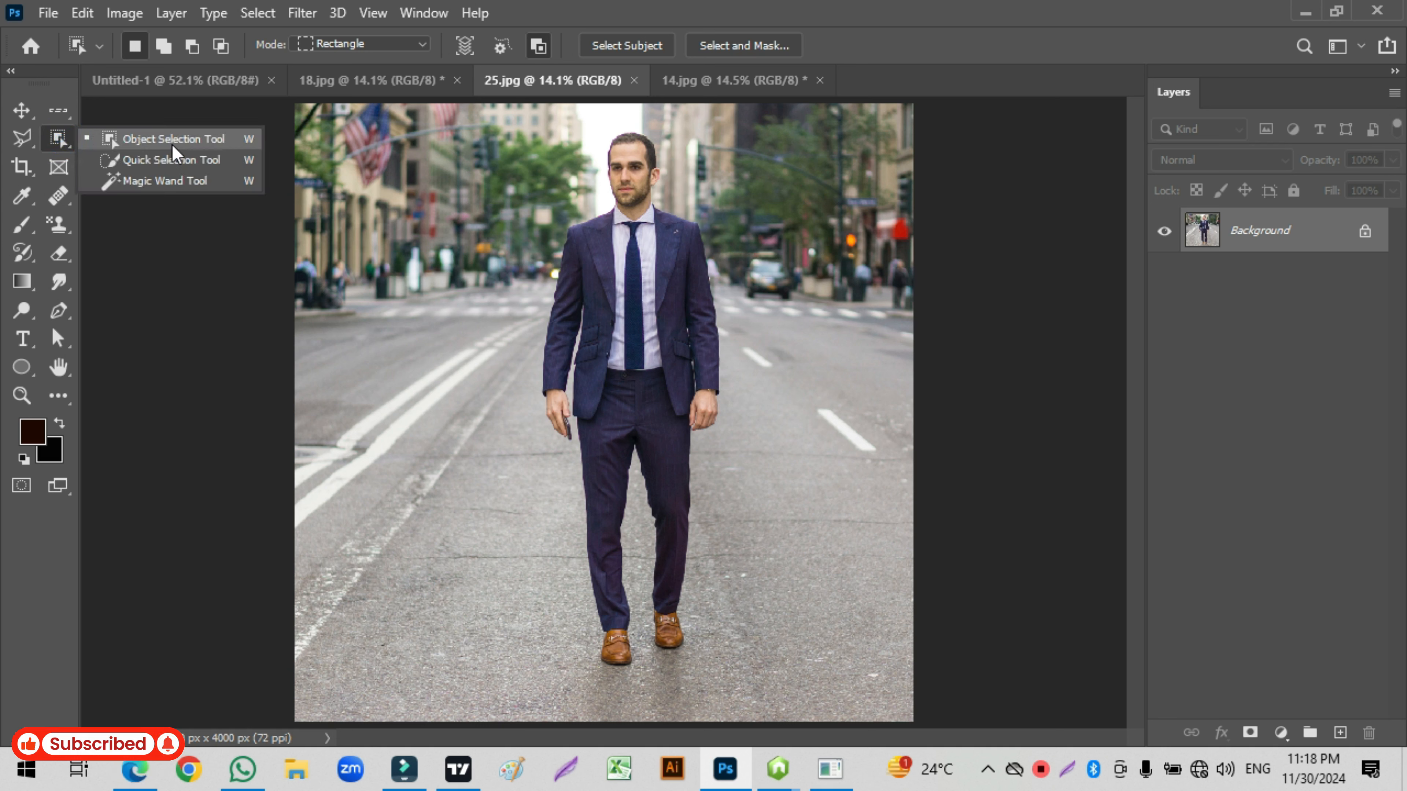
left_click(171, 142)
left_click_drag(513, 119, 869, 691)
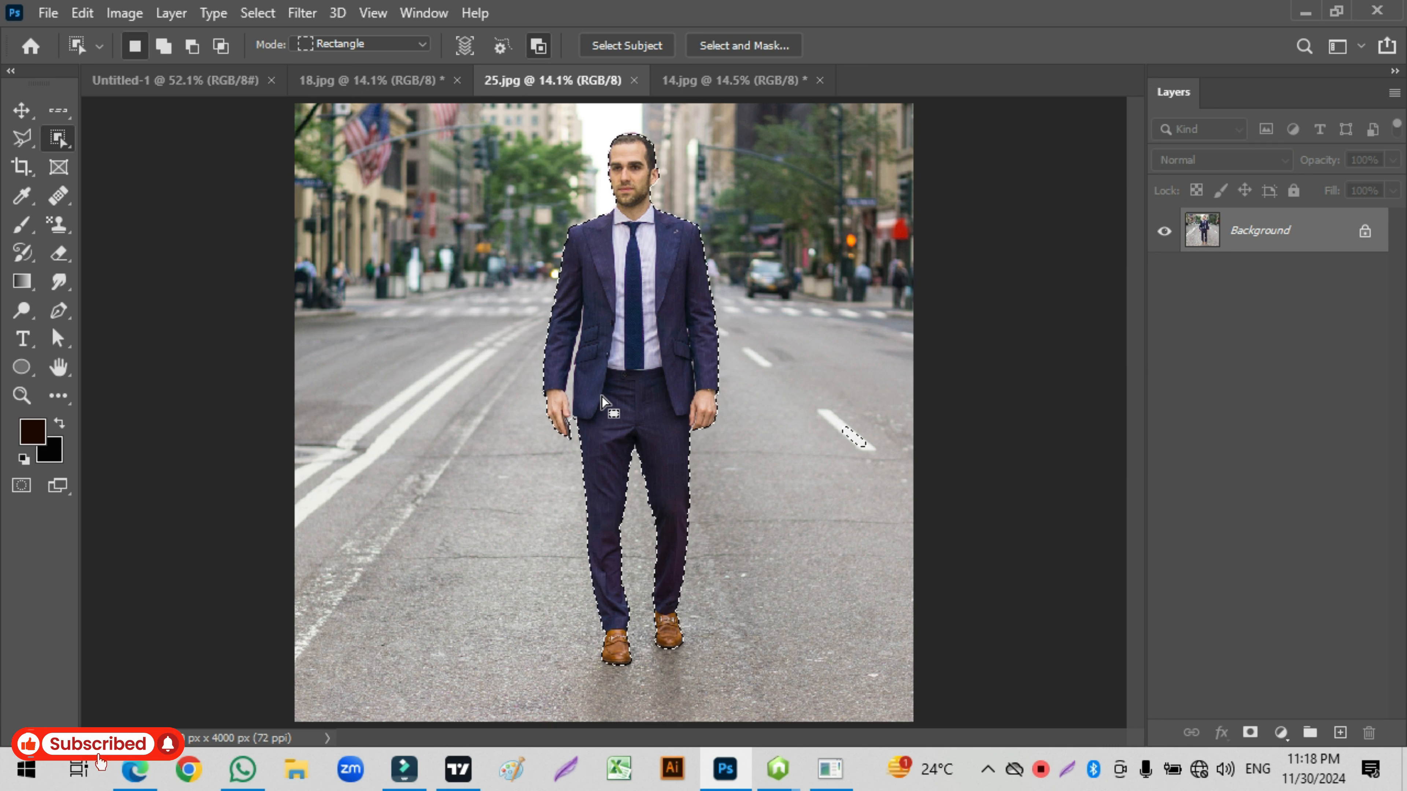
key("ctrl+d")
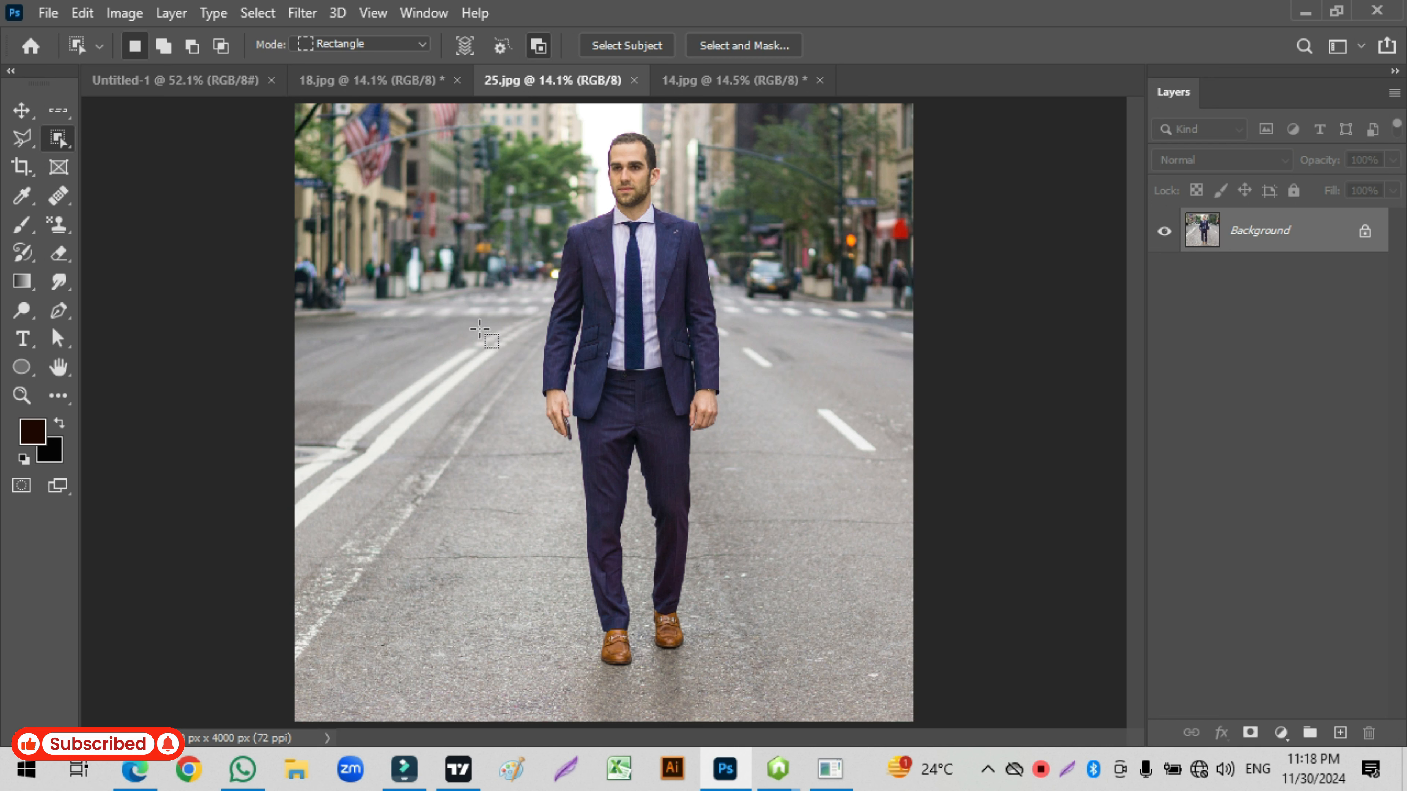
Select the man from head to shoes with the Quick Selection Tool at brush size 250.
right_click(57, 145)
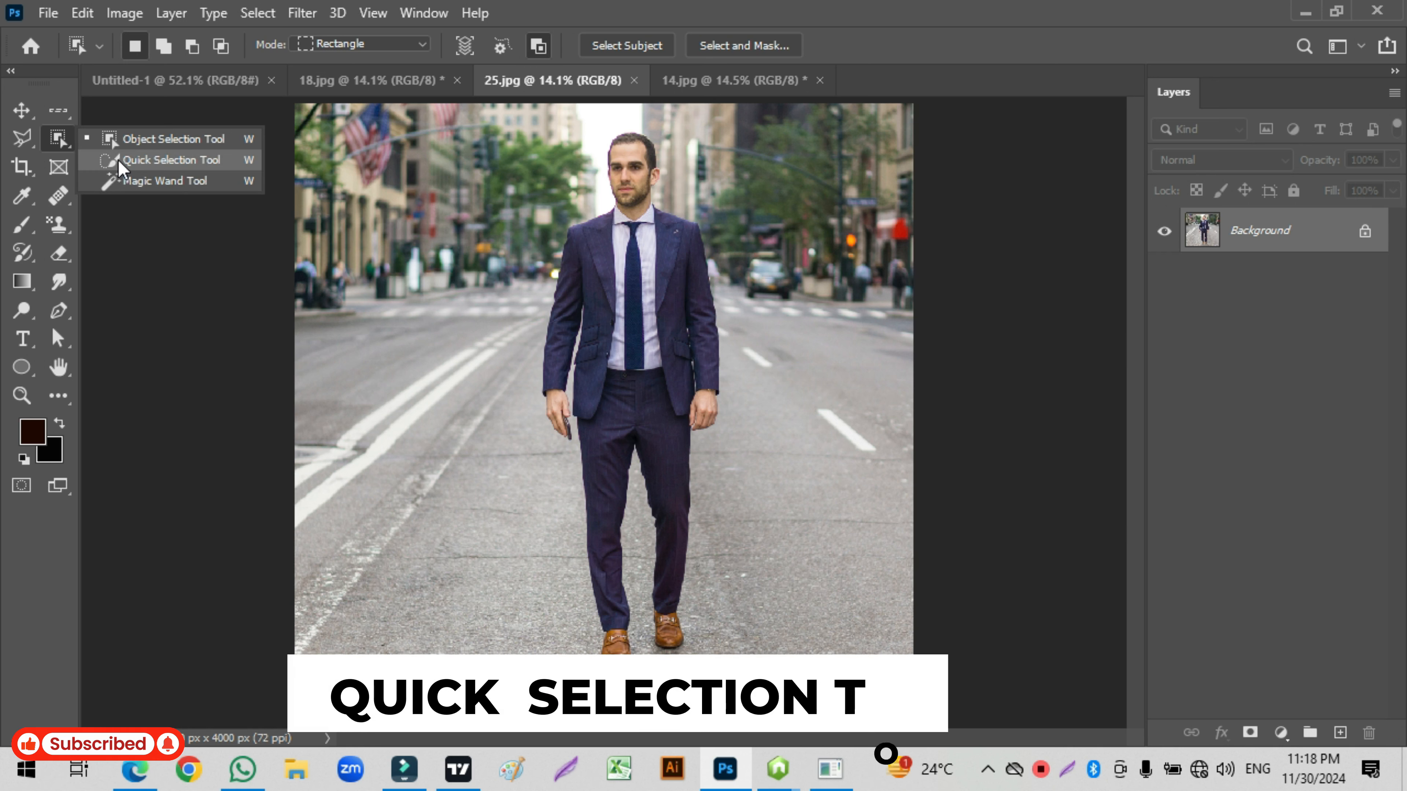
left_click(164, 160)
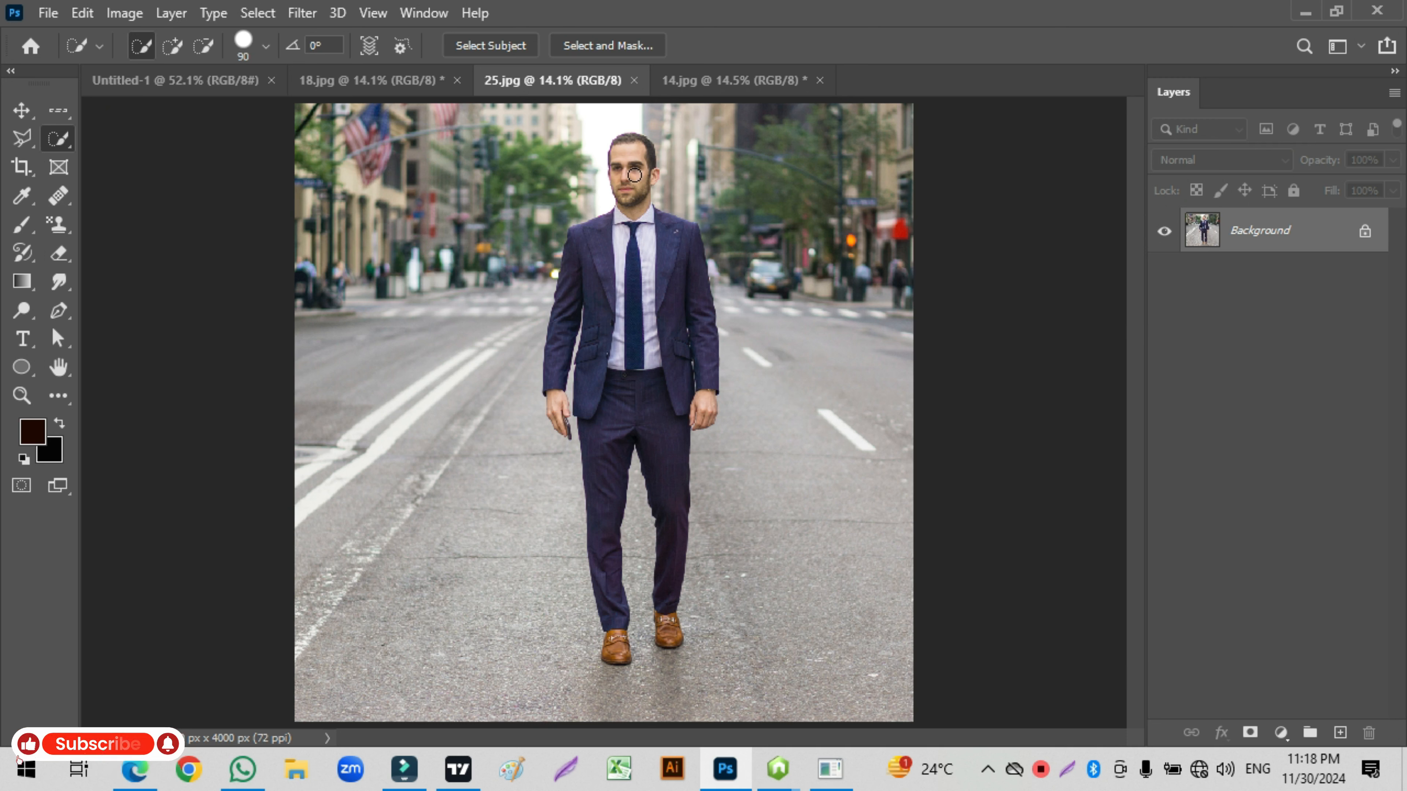
key("bracketright")
key("bracketright")
key("bracketright")
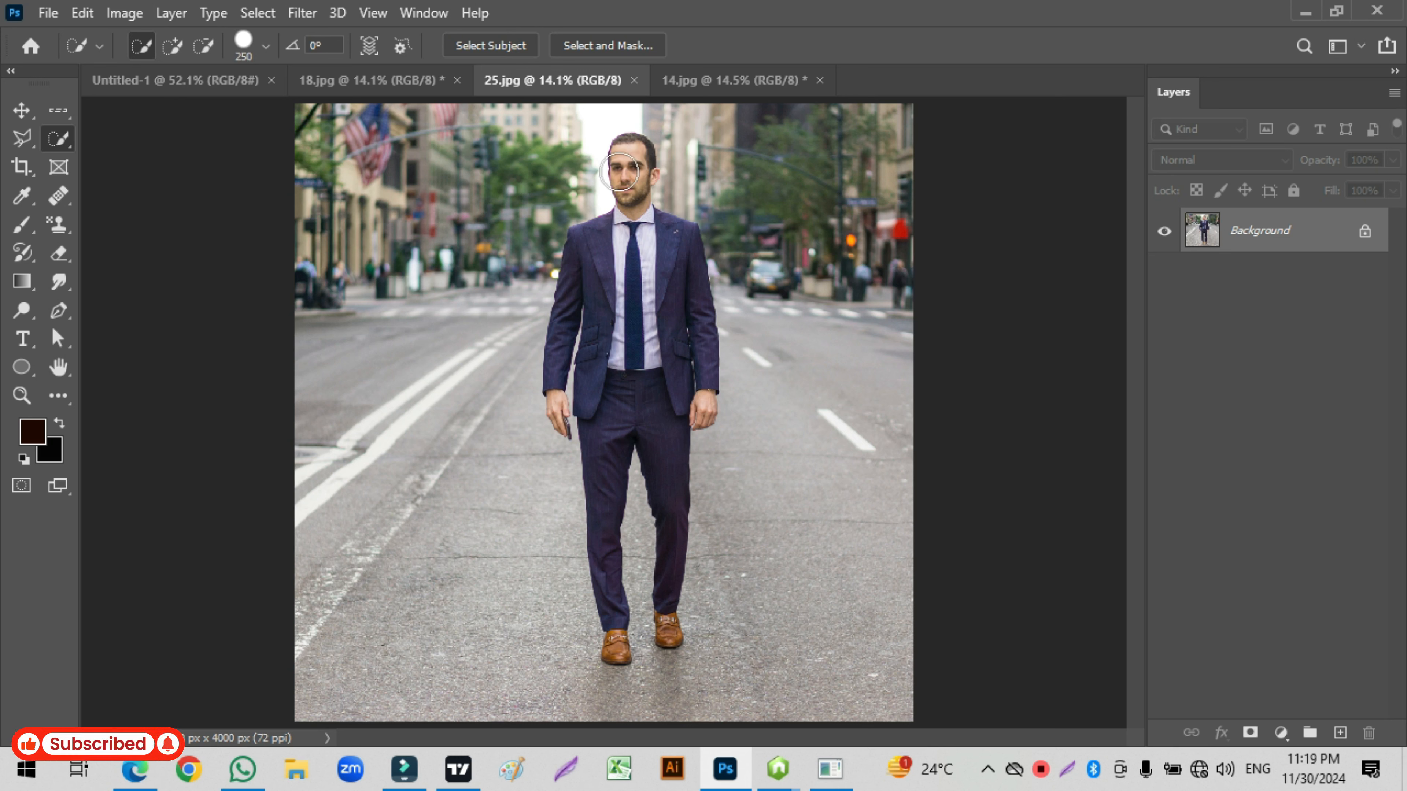
mouse_move(629, 177)
left_mouse_down()
mouse_move(615, 341)
mouse_move(687, 383)
mouse_move(649, 399)
mouse_move(638, 608)
left_mouse_up()
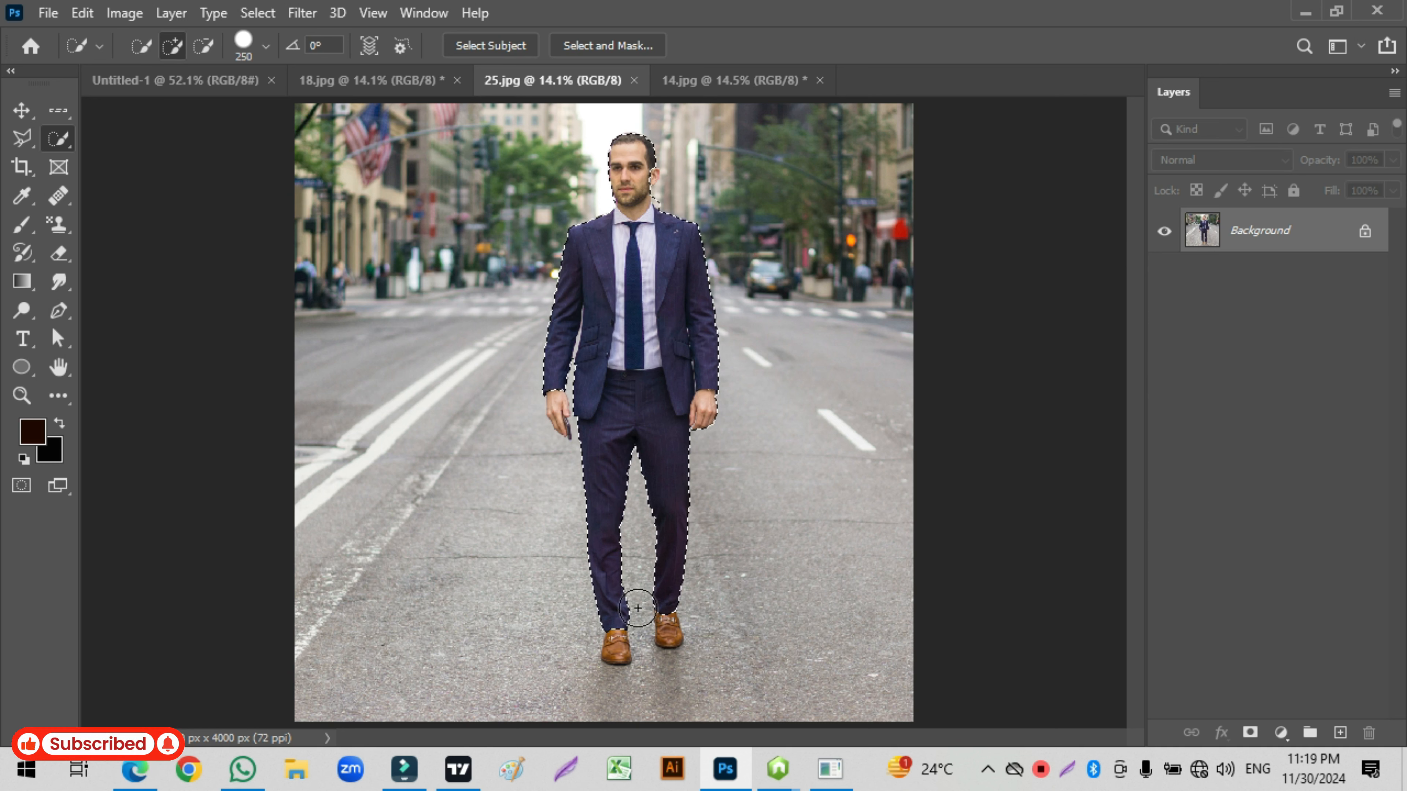
left_click(618, 631)
left_click(665, 632)
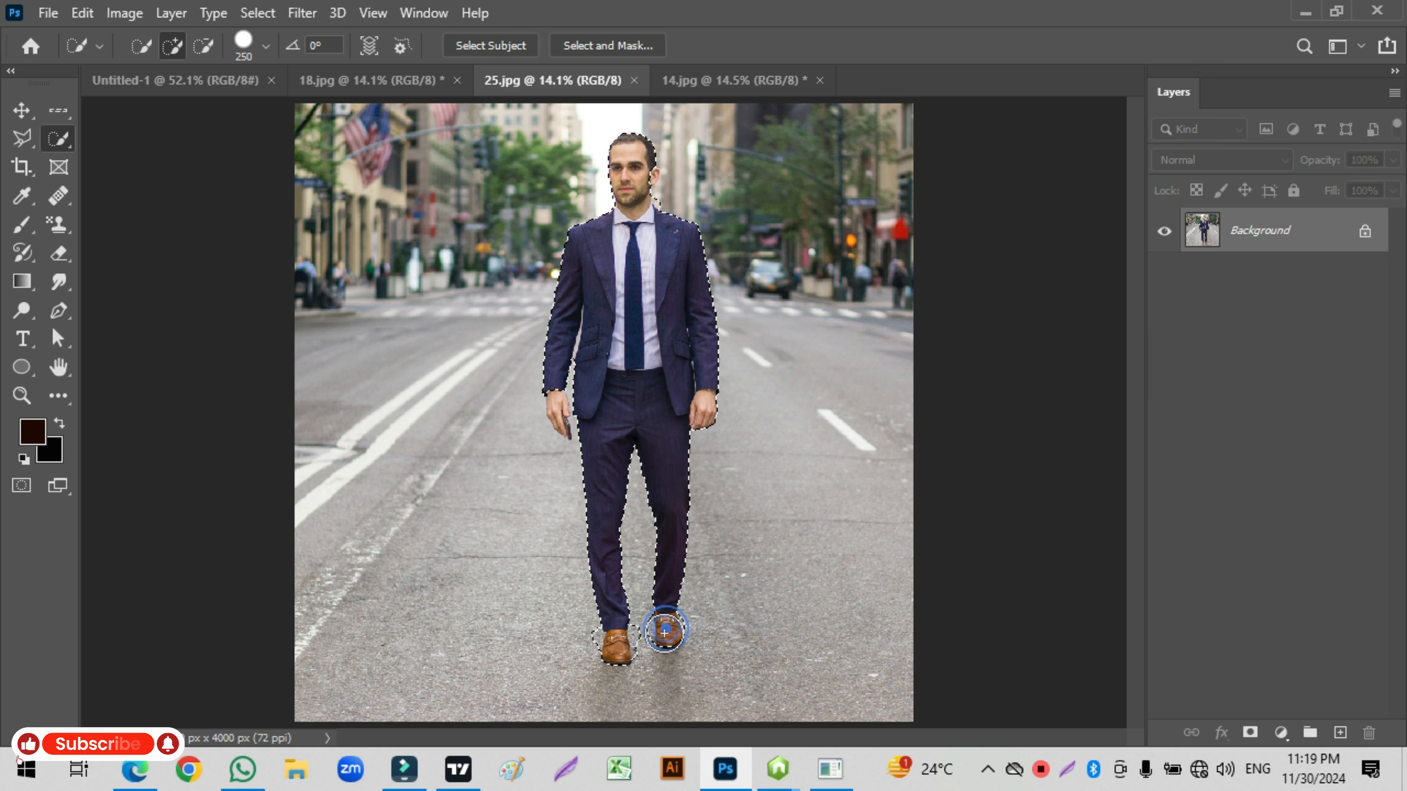
Subtract the surplus pavement between and around the shoes from the selection with the Quick Selection Tool at brush size 125.
key("z")
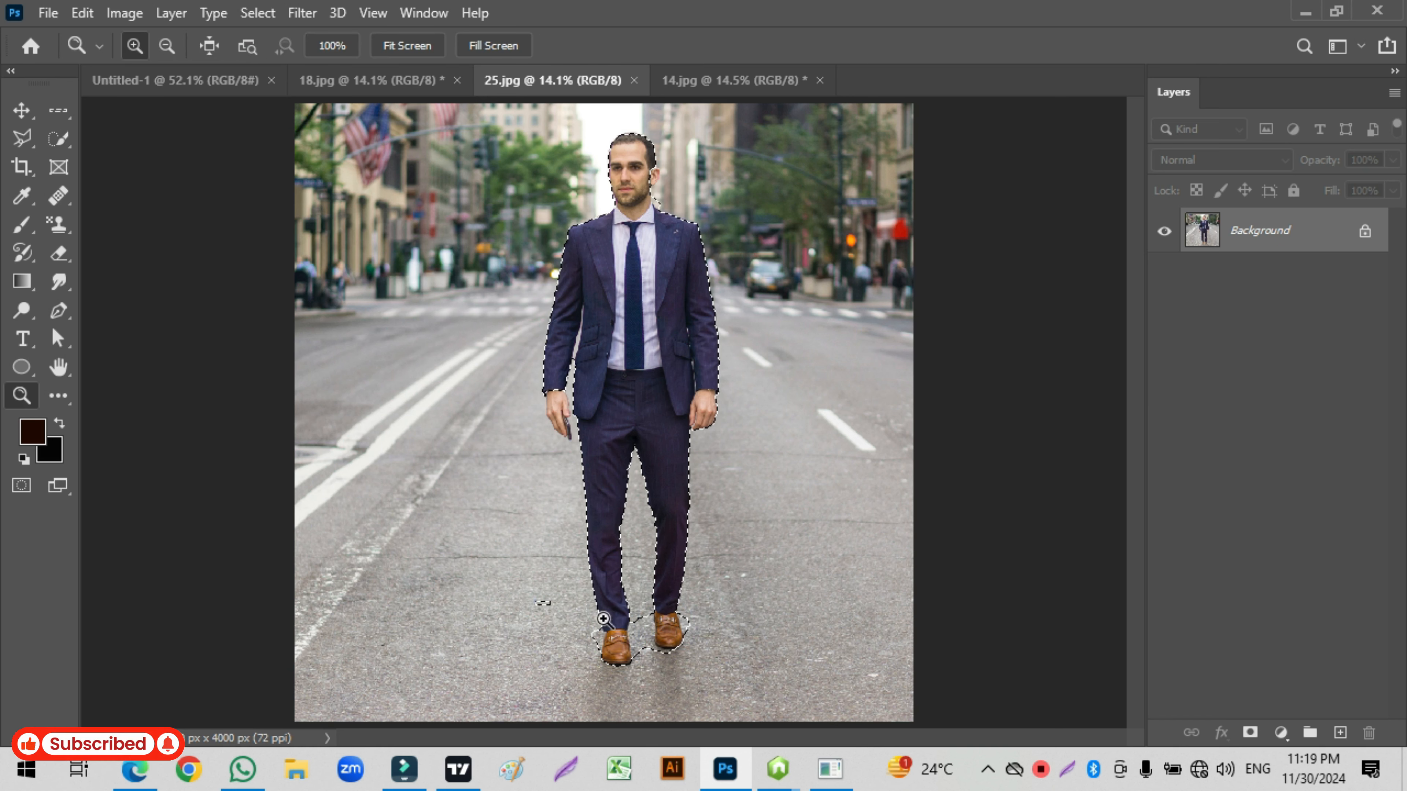
left_click_drag(603, 619, 732, 688)
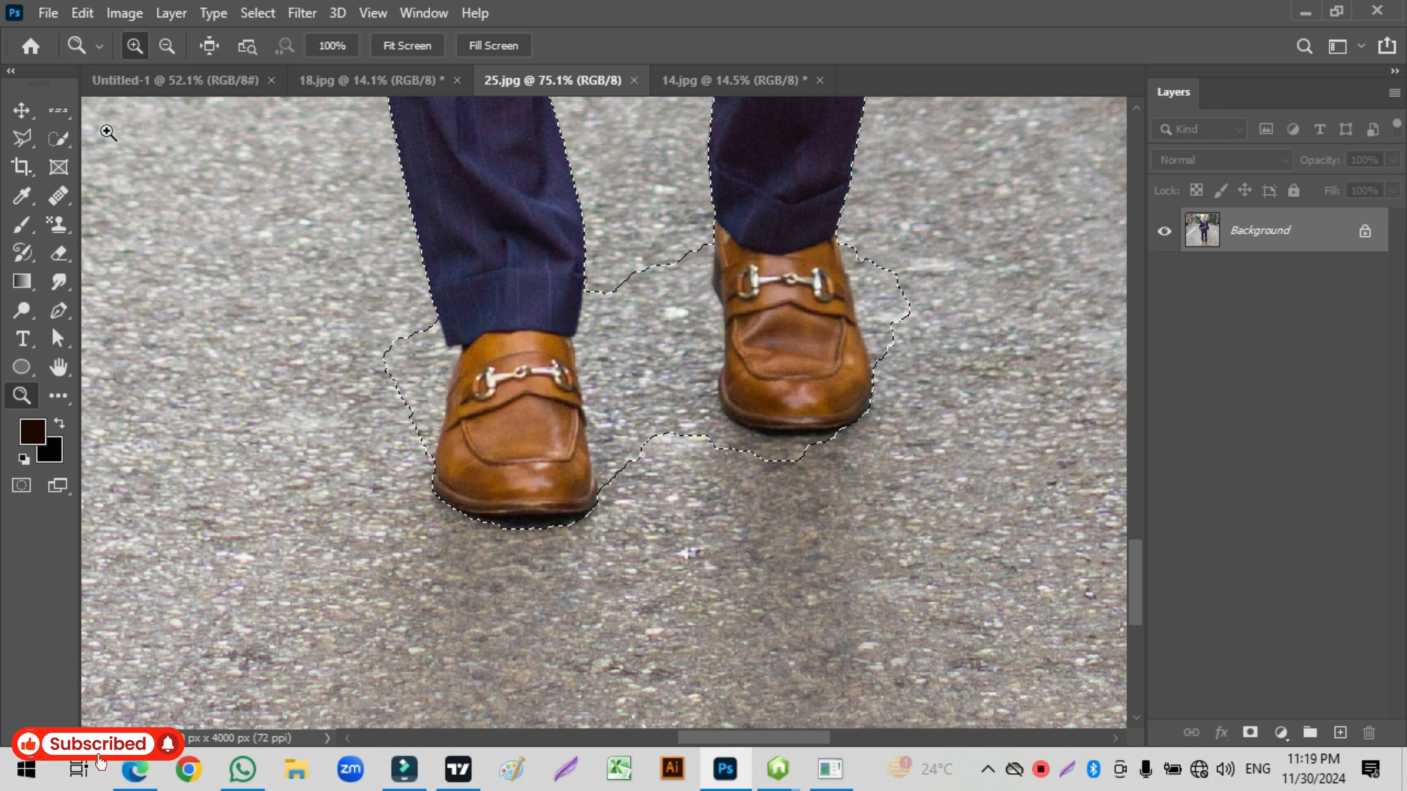
left_click(58, 138)
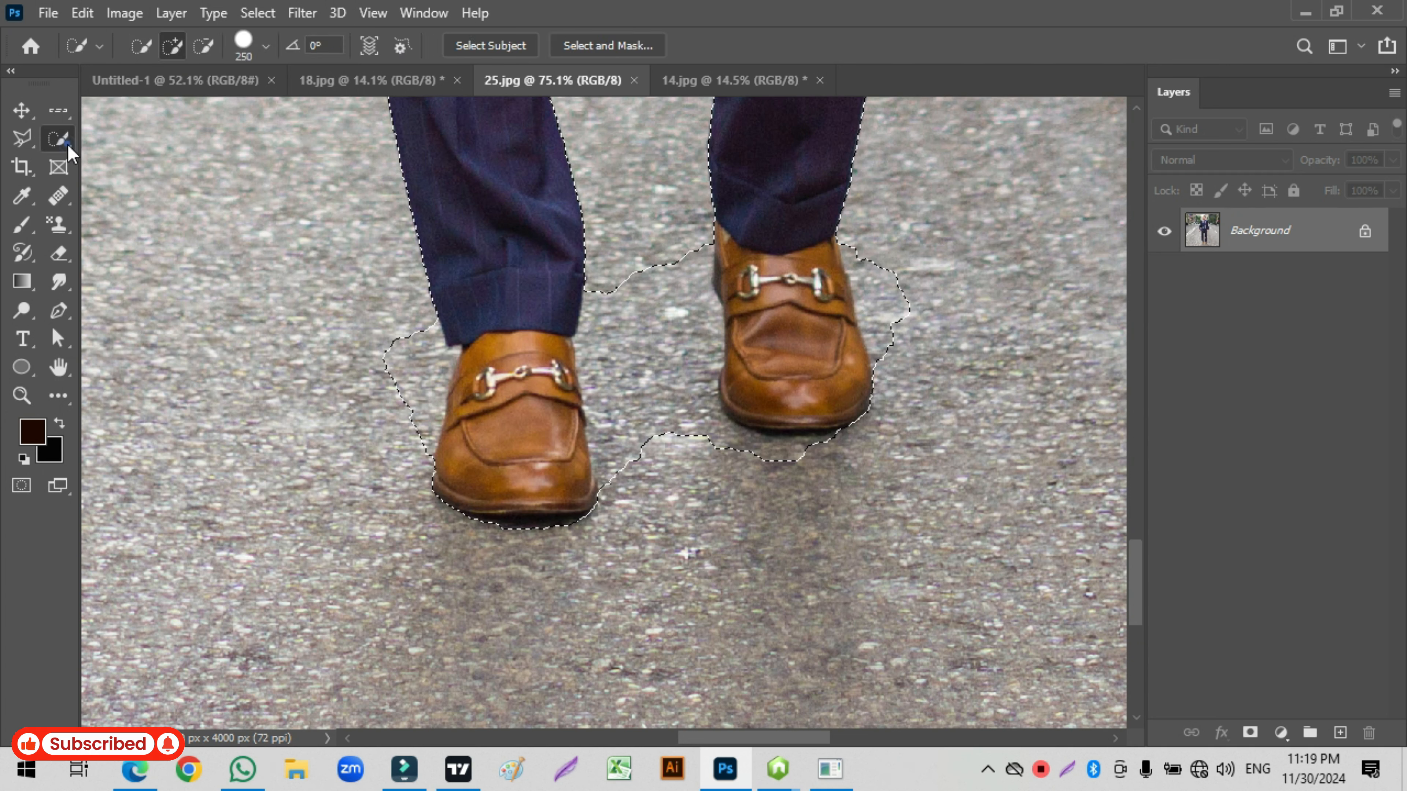
left_click(204, 45)
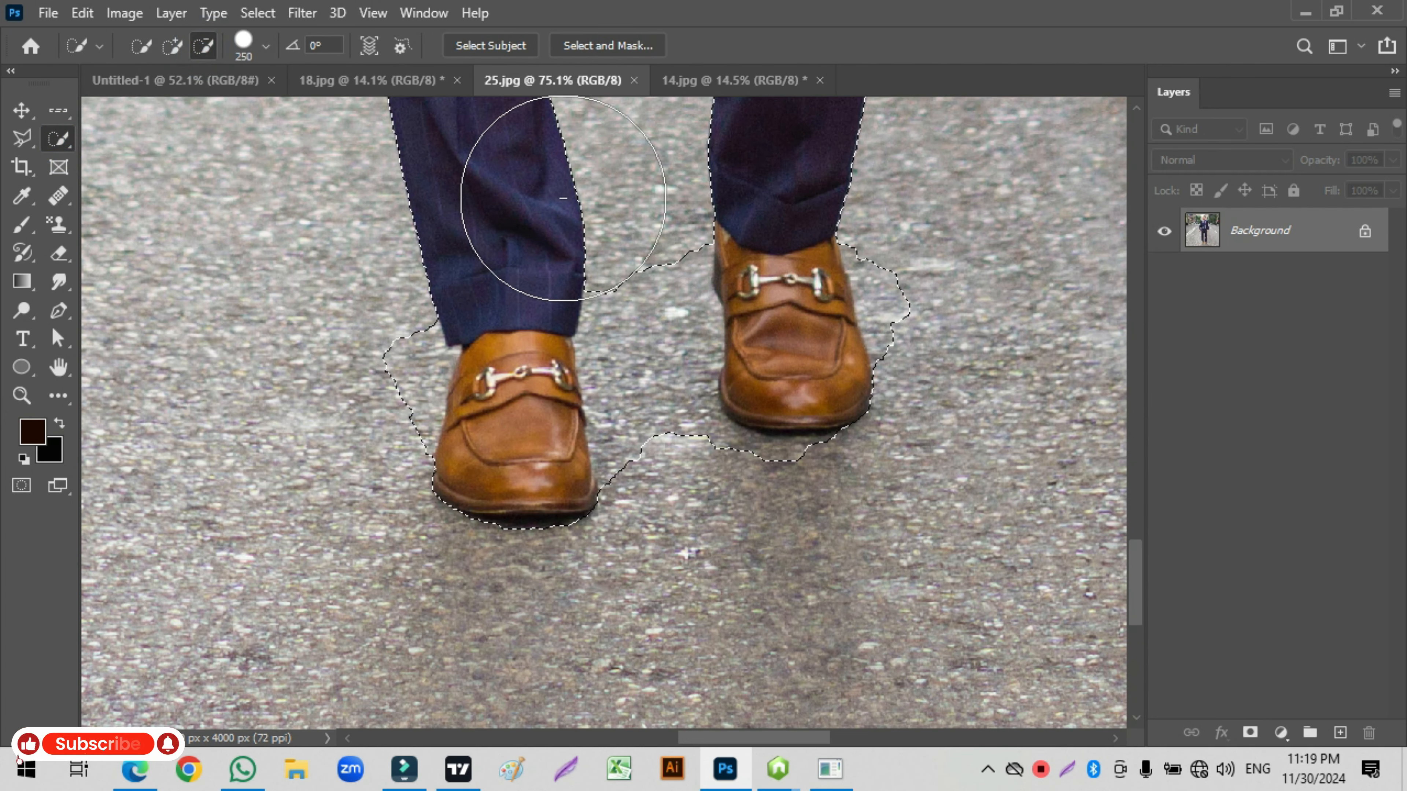
key("bracketleft")
key("bracketleft")
key("bracketleft")
key("bracketleft")
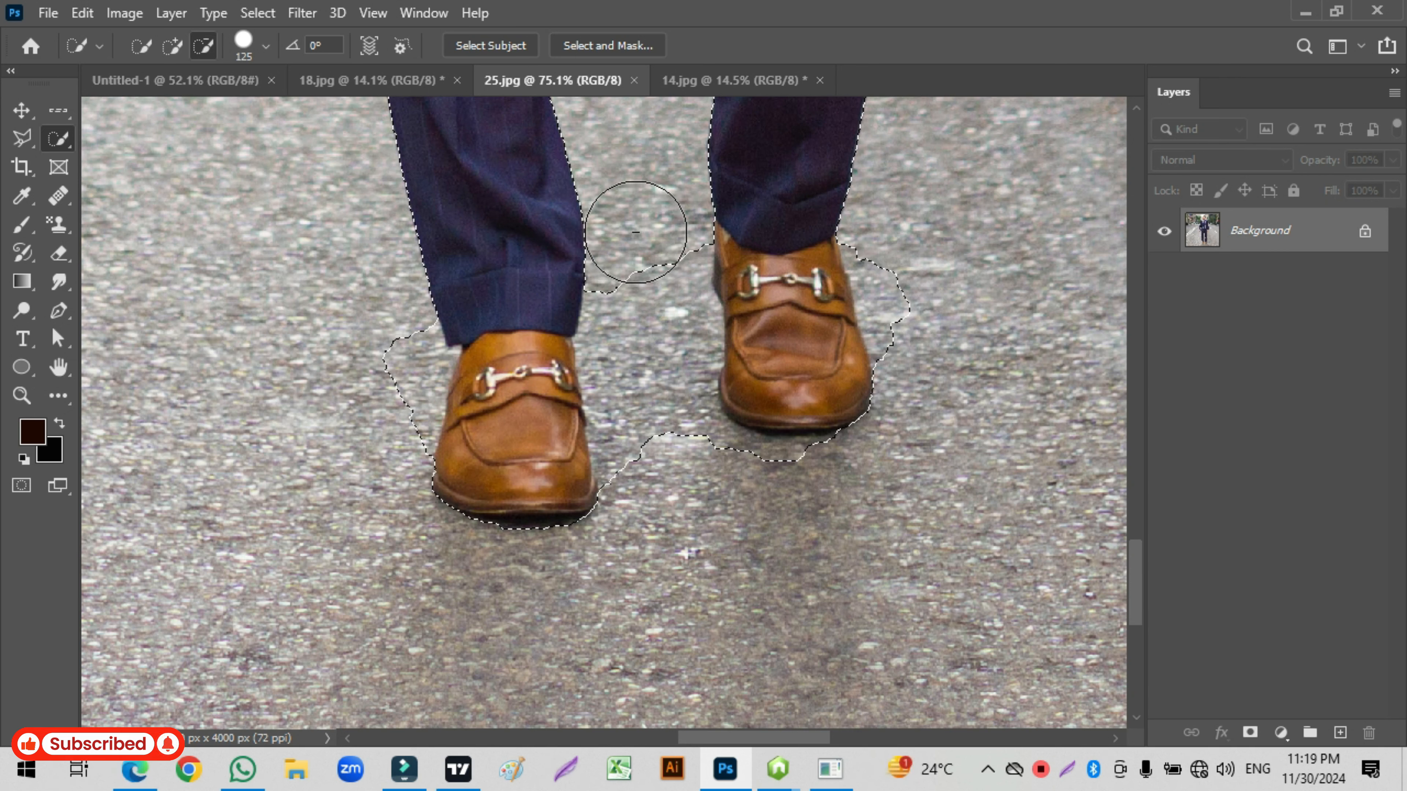
mouse_move(635, 232)
left_mouse_down()
mouse_move(643, 213)
mouse_move(644, 424)
mouse_move(667, 507)
left_mouse_up()
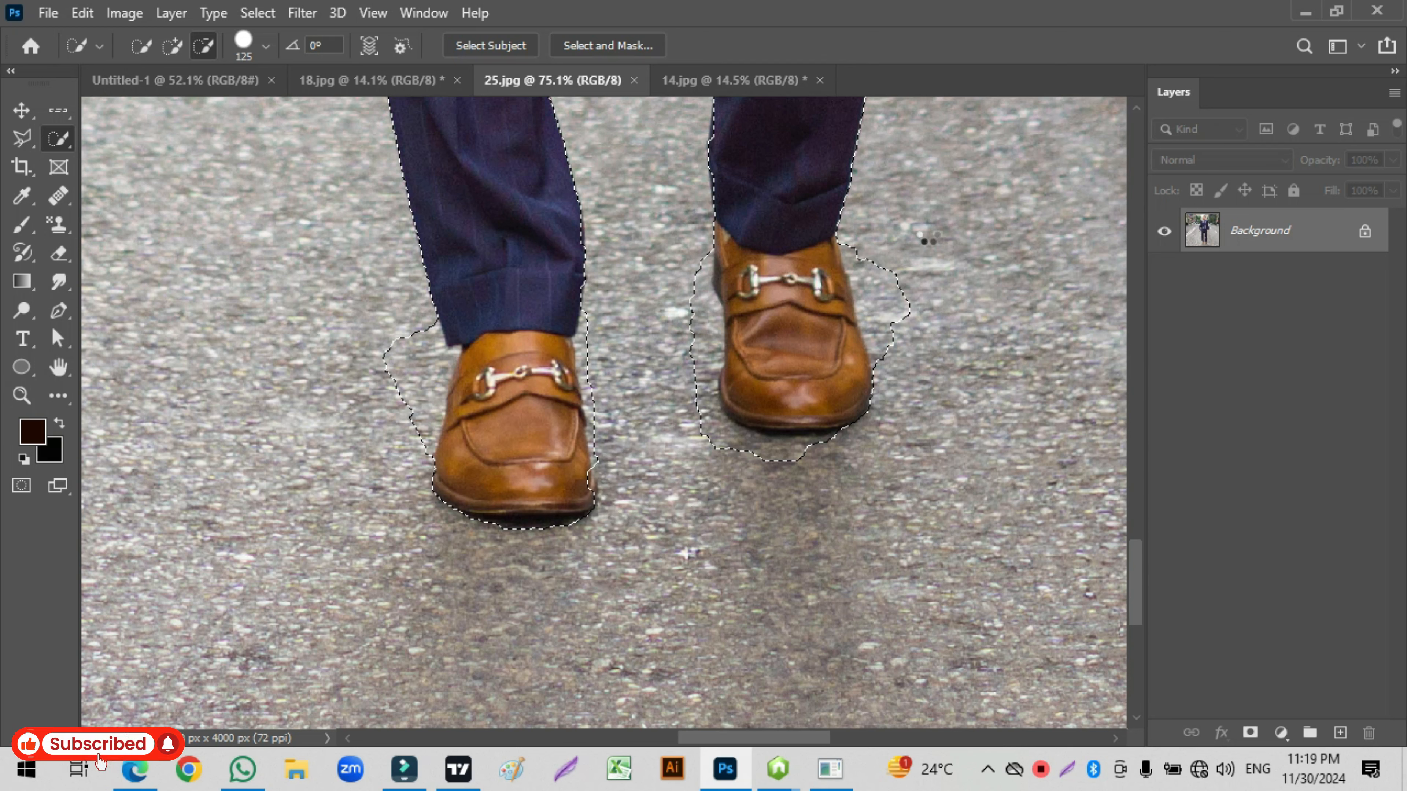
mouse_move(925, 224)
left_mouse_down()
mouse_move(910, 287)
mouse_move(919, 325)
mouse_move(967, 371)
left_mouse_up()
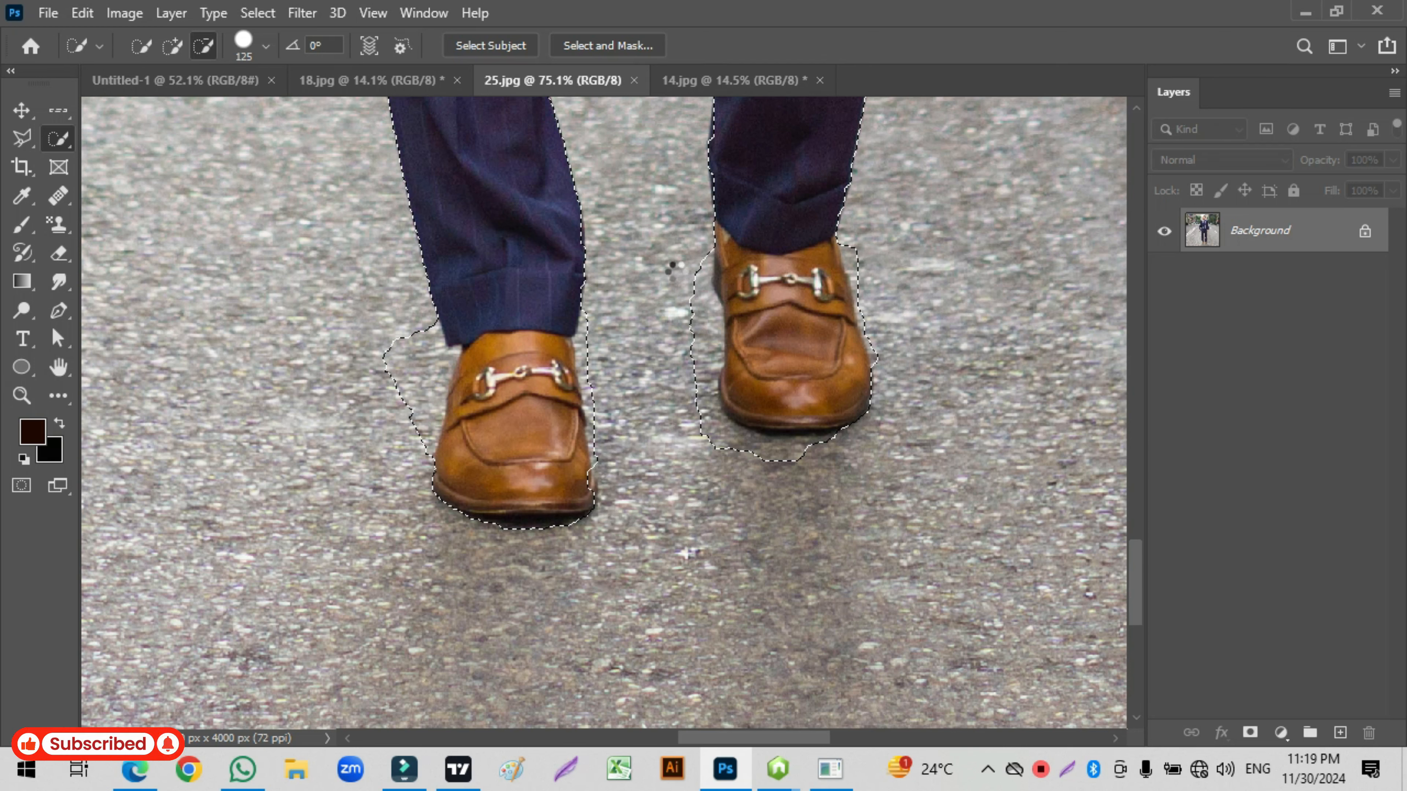
mouse_move(666, 275)
left_mouse_down()
mouse_move(672, 398)
mouse_move(715, 466)
mouse_move(778, 499)
left_mouse_up()
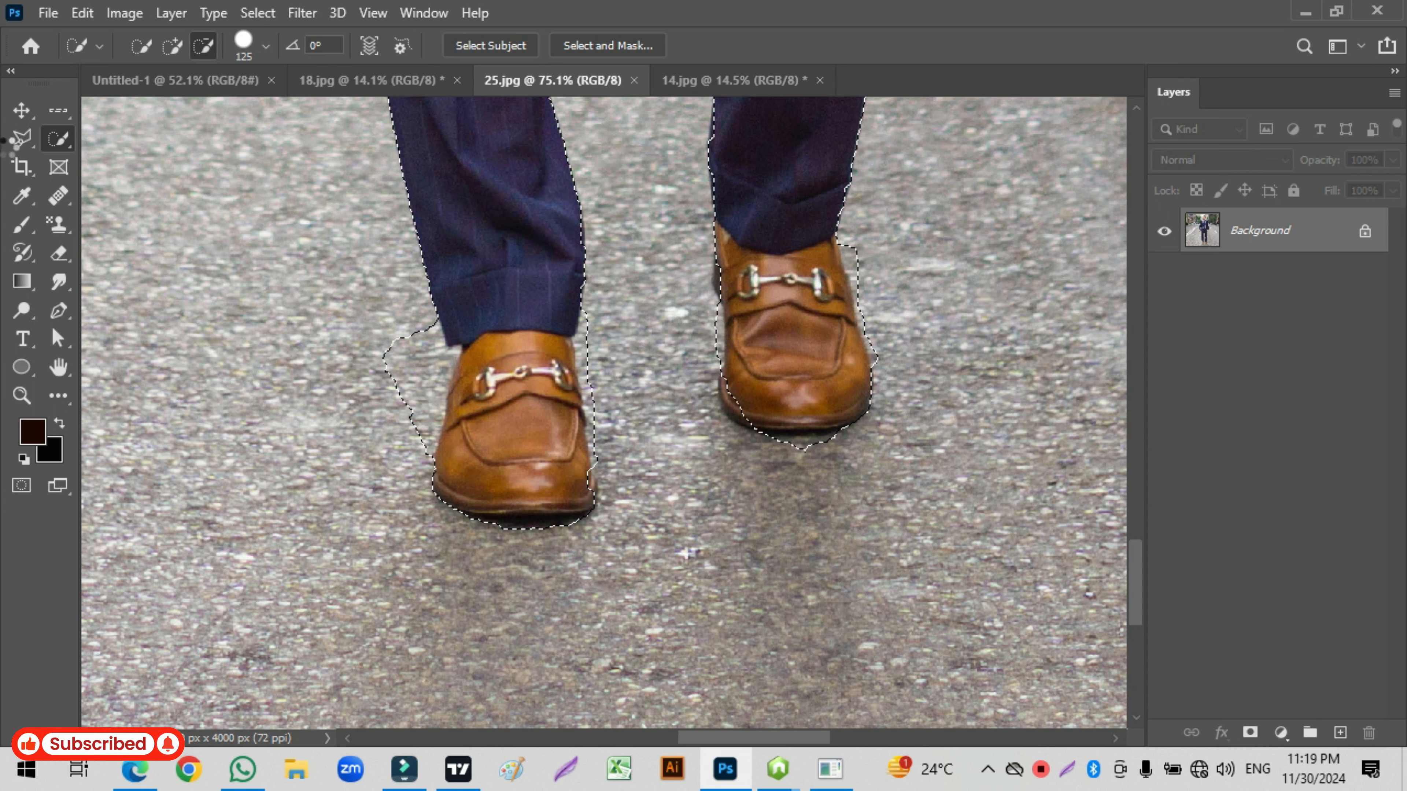
Try to remove the pavement wedge beside the forward shoe by outlining it with the Polygonal Lasso Tool, and undo the attempt.
left_click(22, 139)
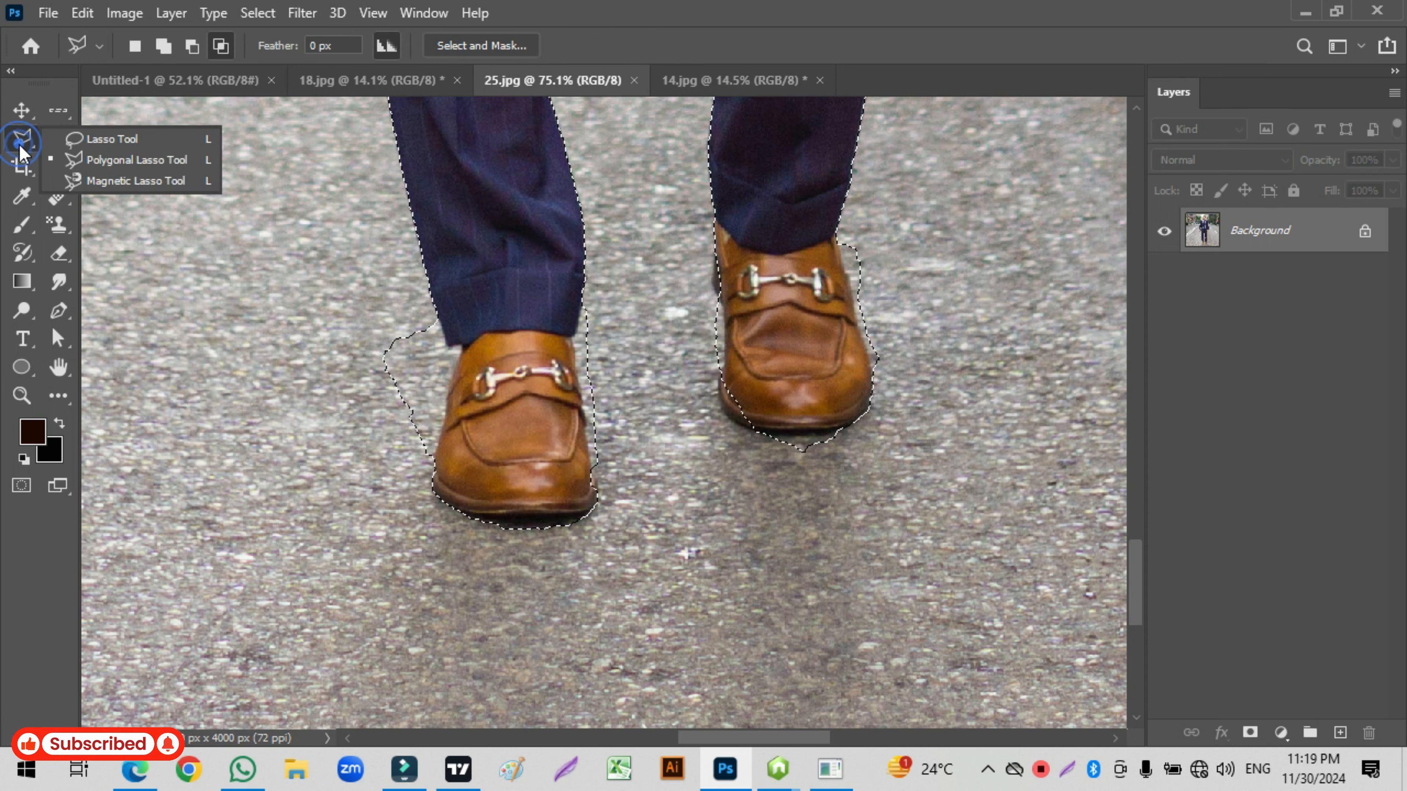
left_click(129, 163)
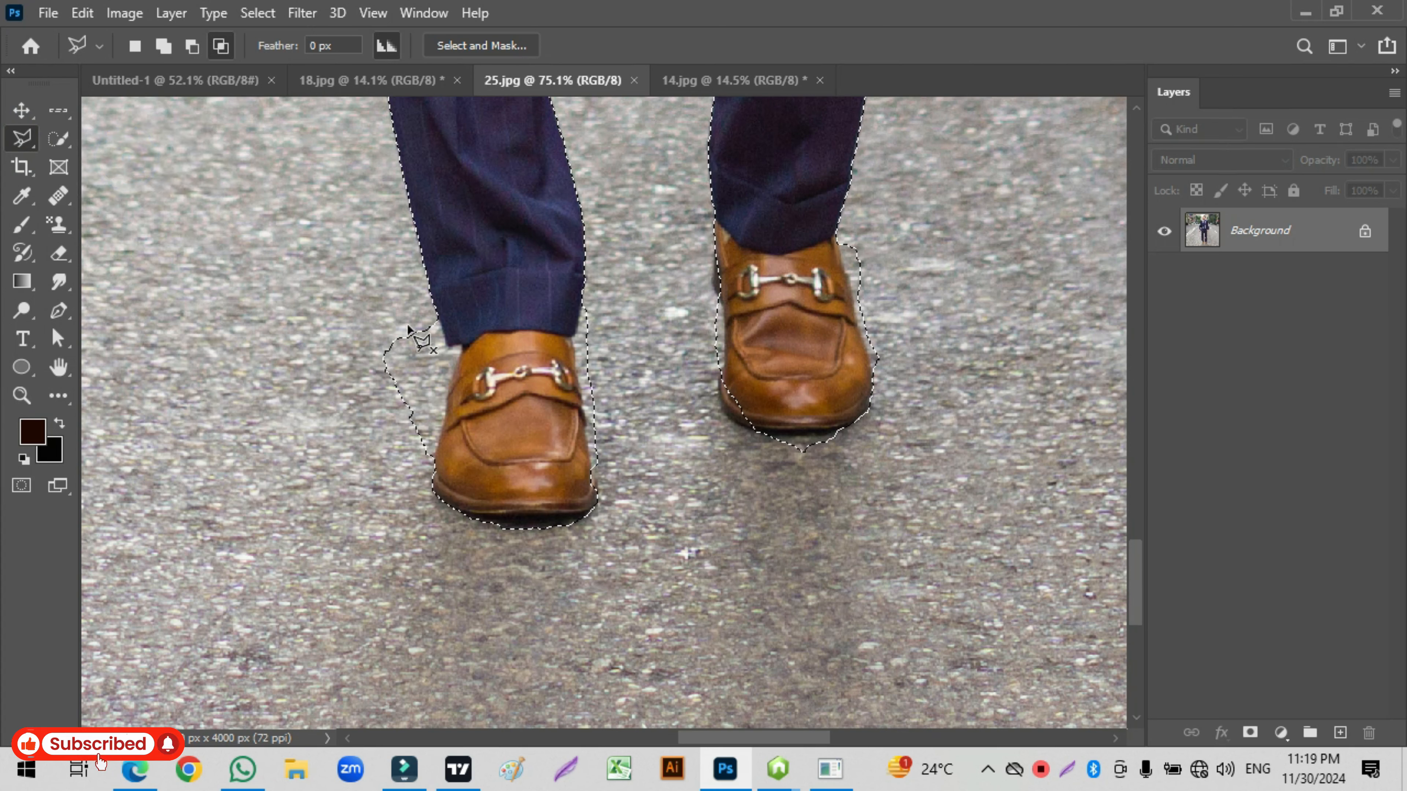
left_click(400, 284)
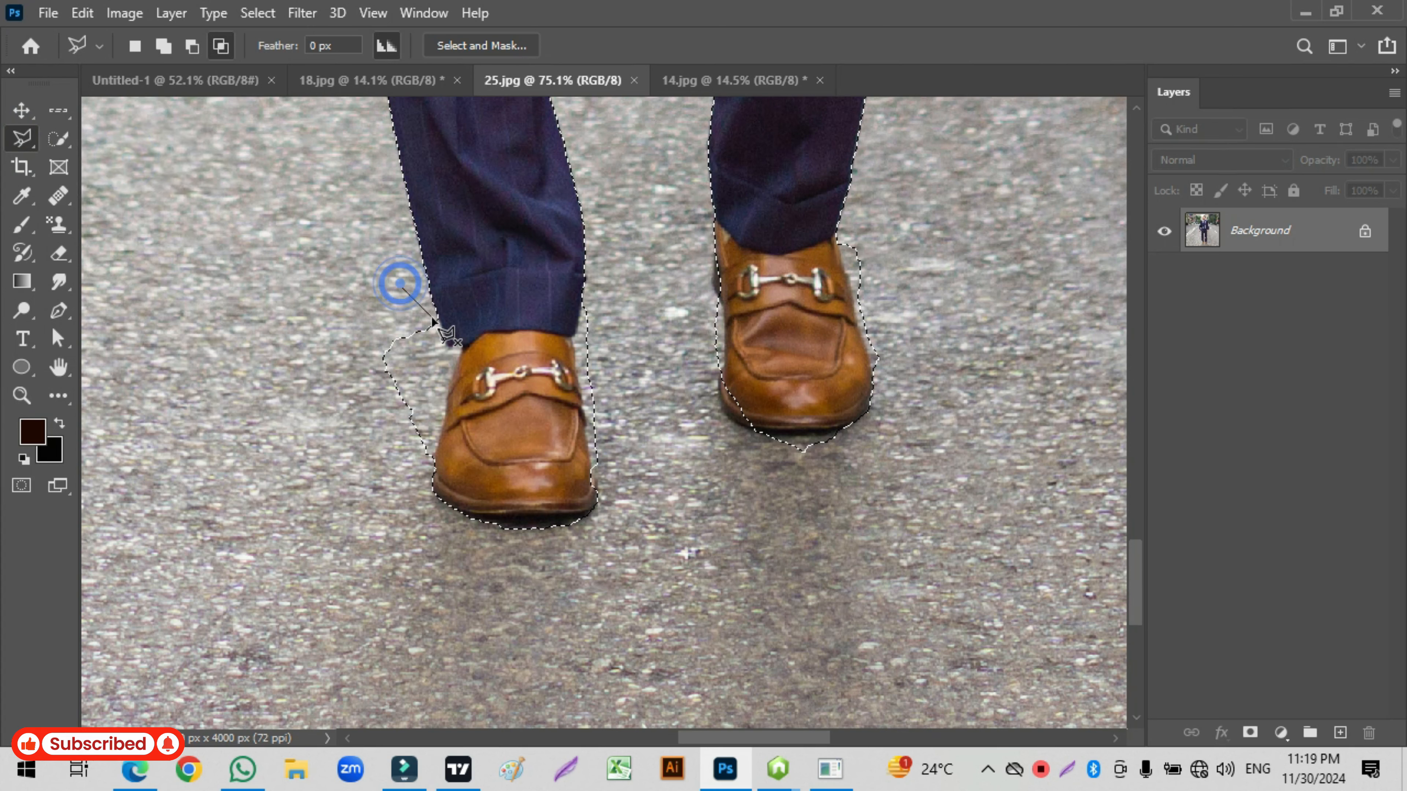
left_click(447, 369)
left_click(442, 421)
left_click(411, 472)
left_click(263, 395)
left_click(314, 266)
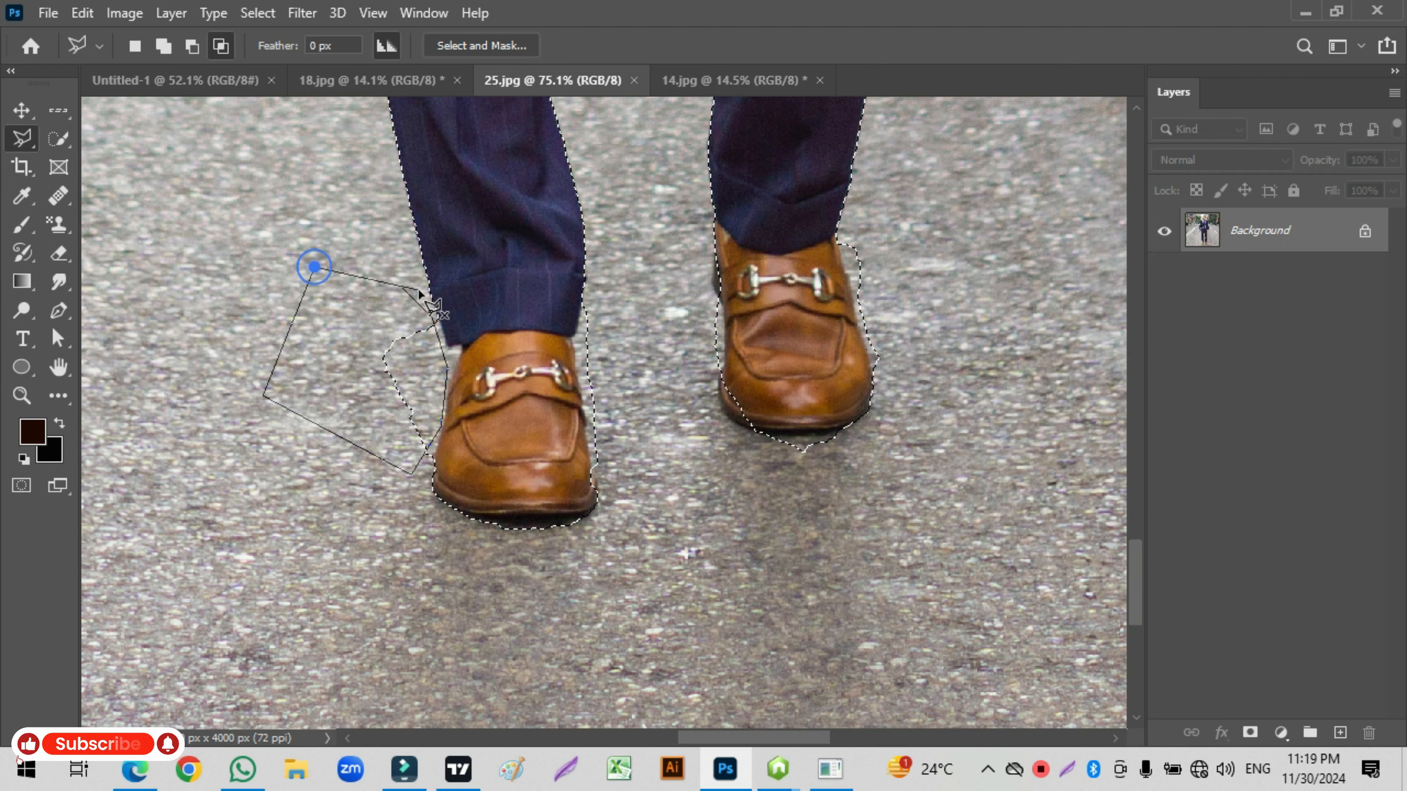
left_click(418, 290)
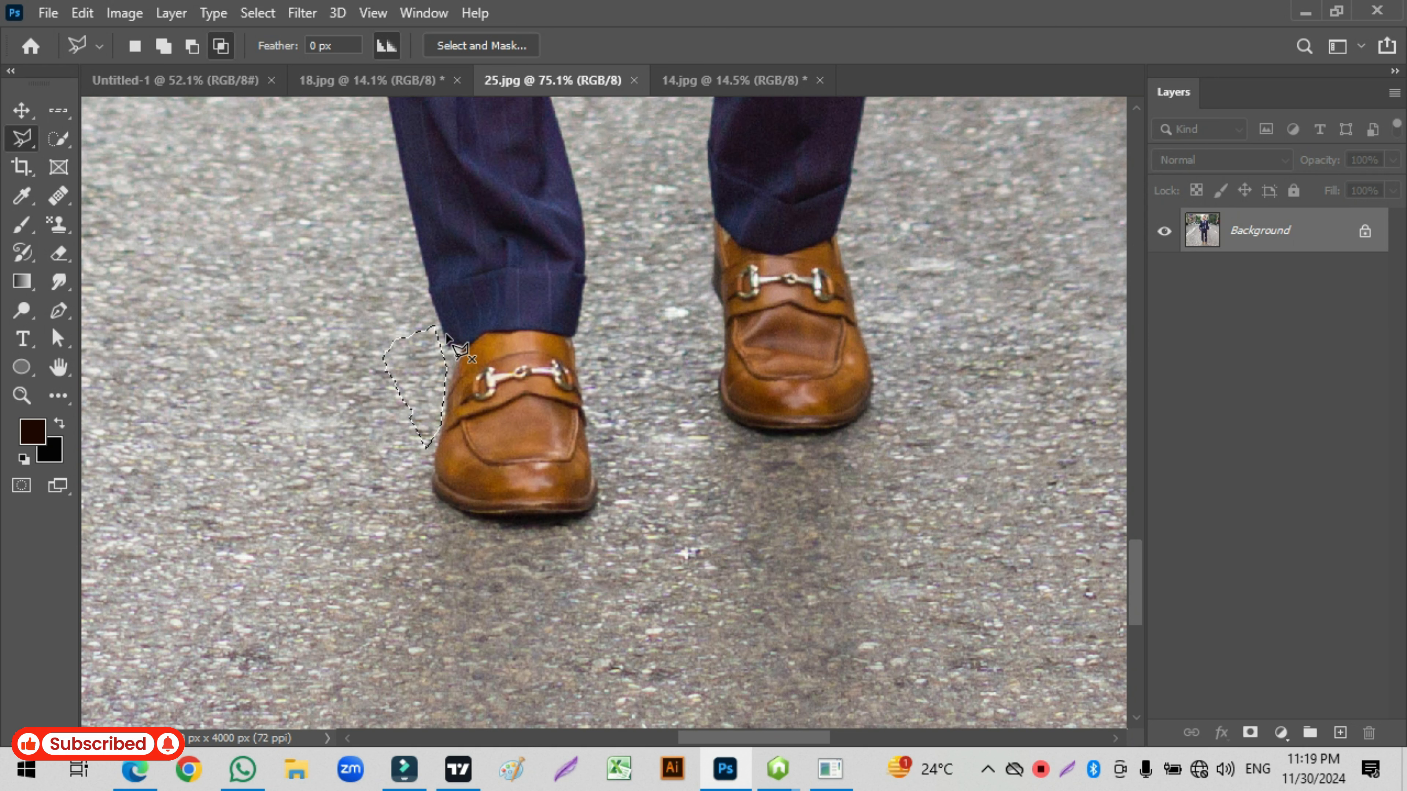
key("ctrl+z")
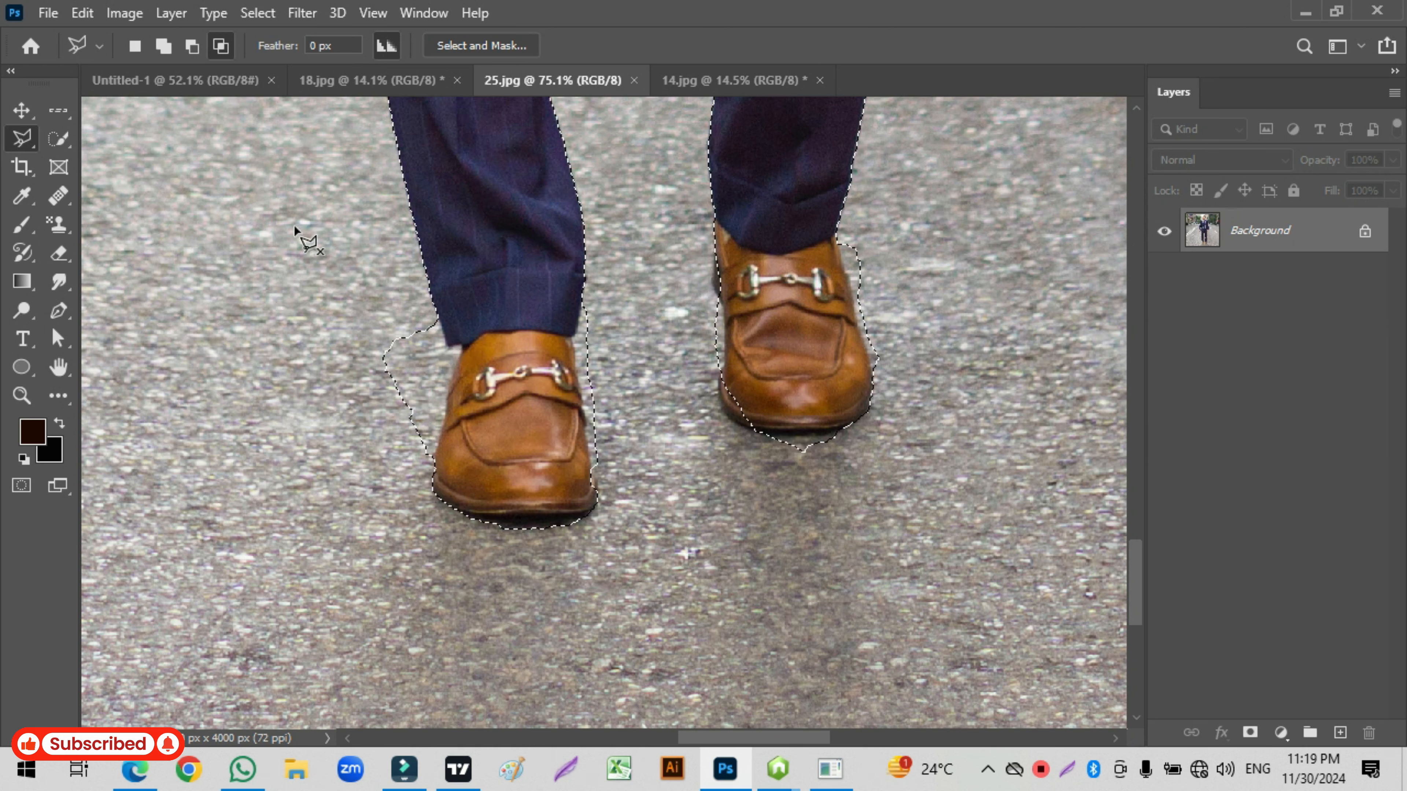
Subtract the pavement wedge beside the forward shoe from the selection with the Polygonal Lasso Tool, and deselect the man.
left_click(191, 46)
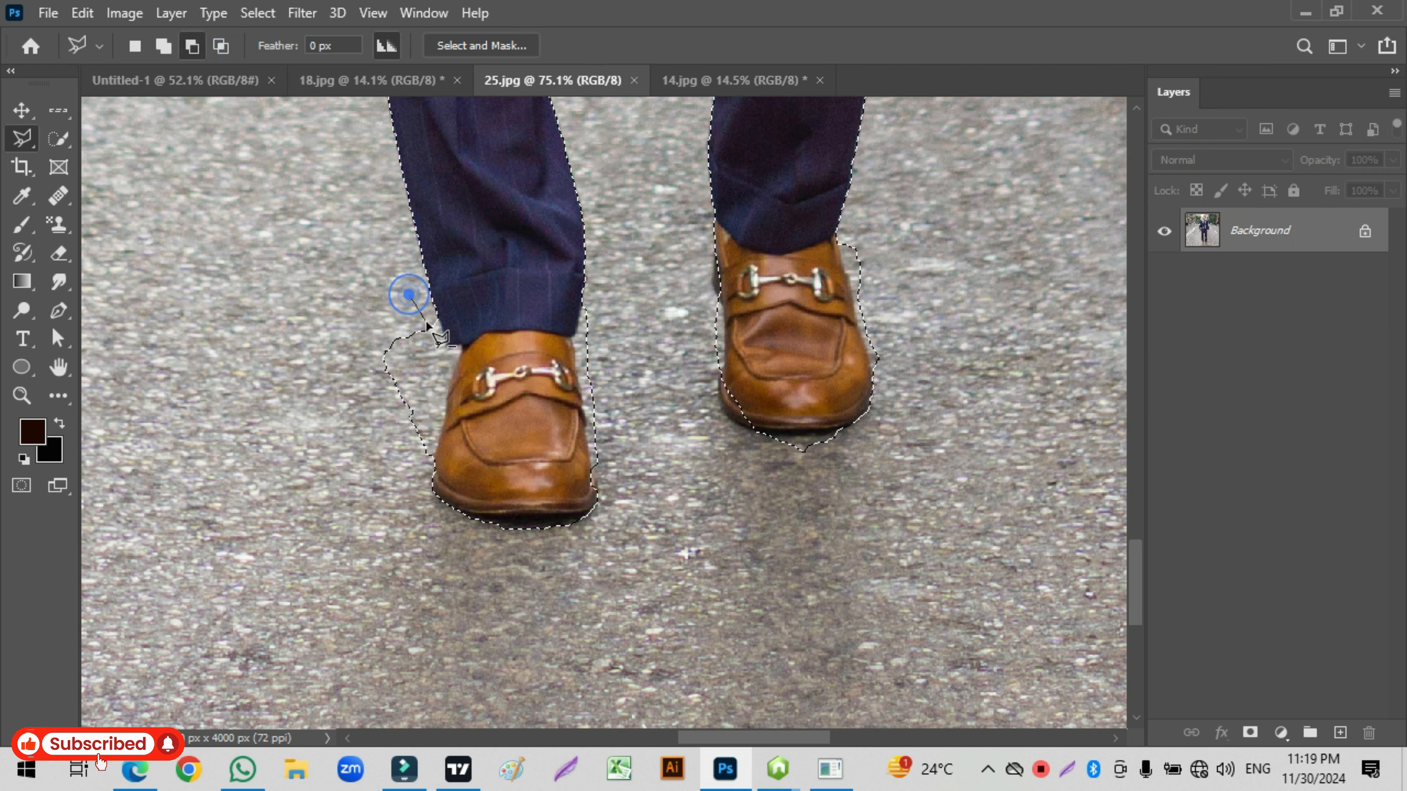
left_click(410, 295)
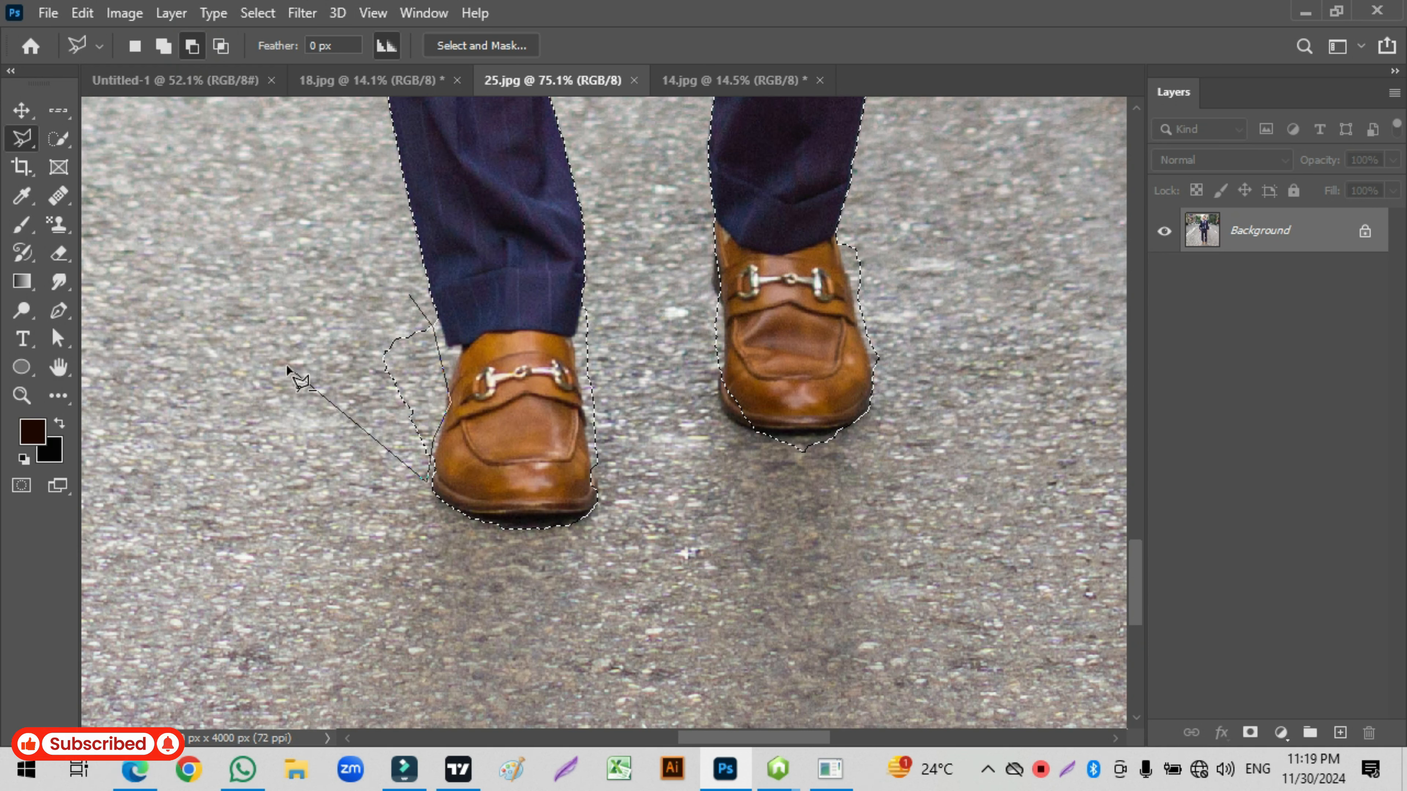
left_click(404, 299)
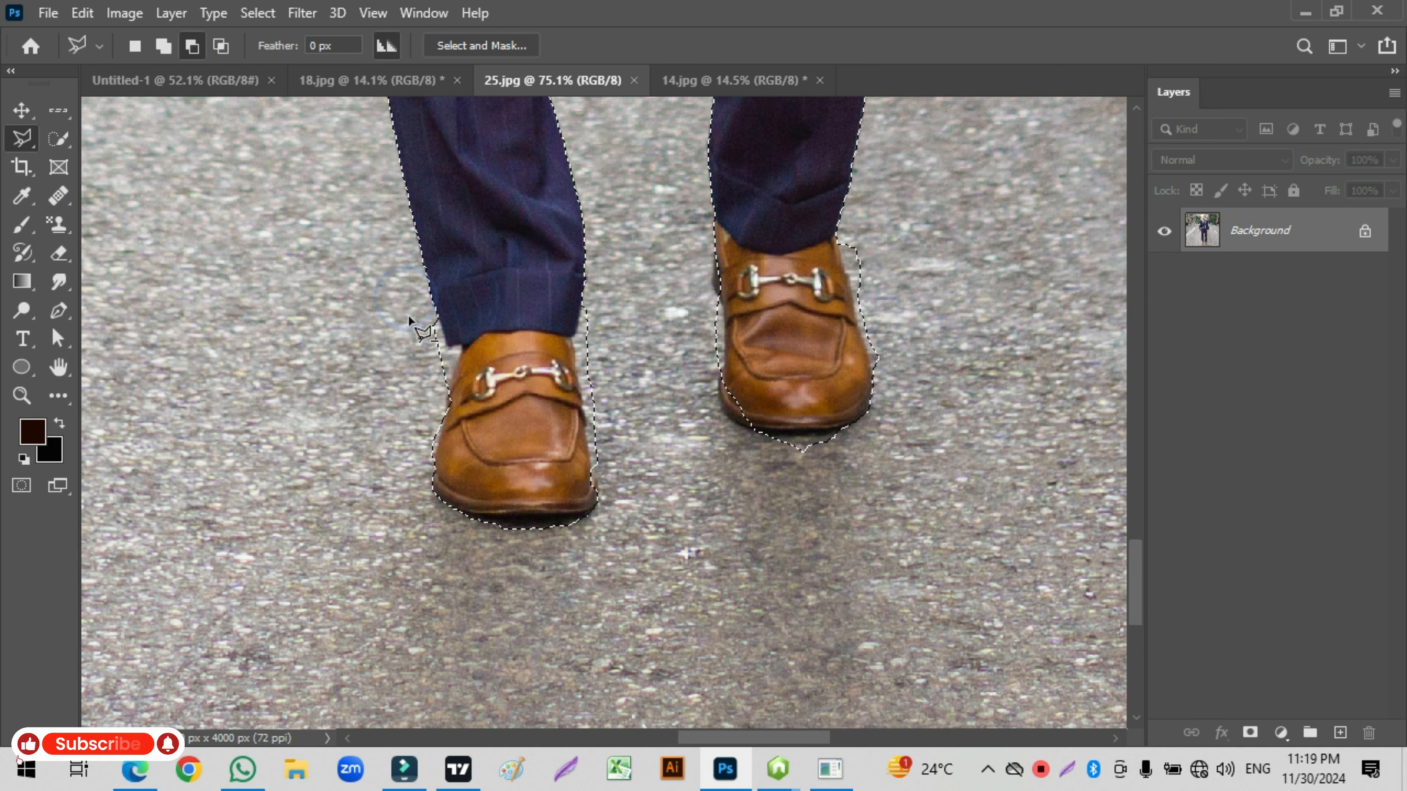
key("ctrl+0")
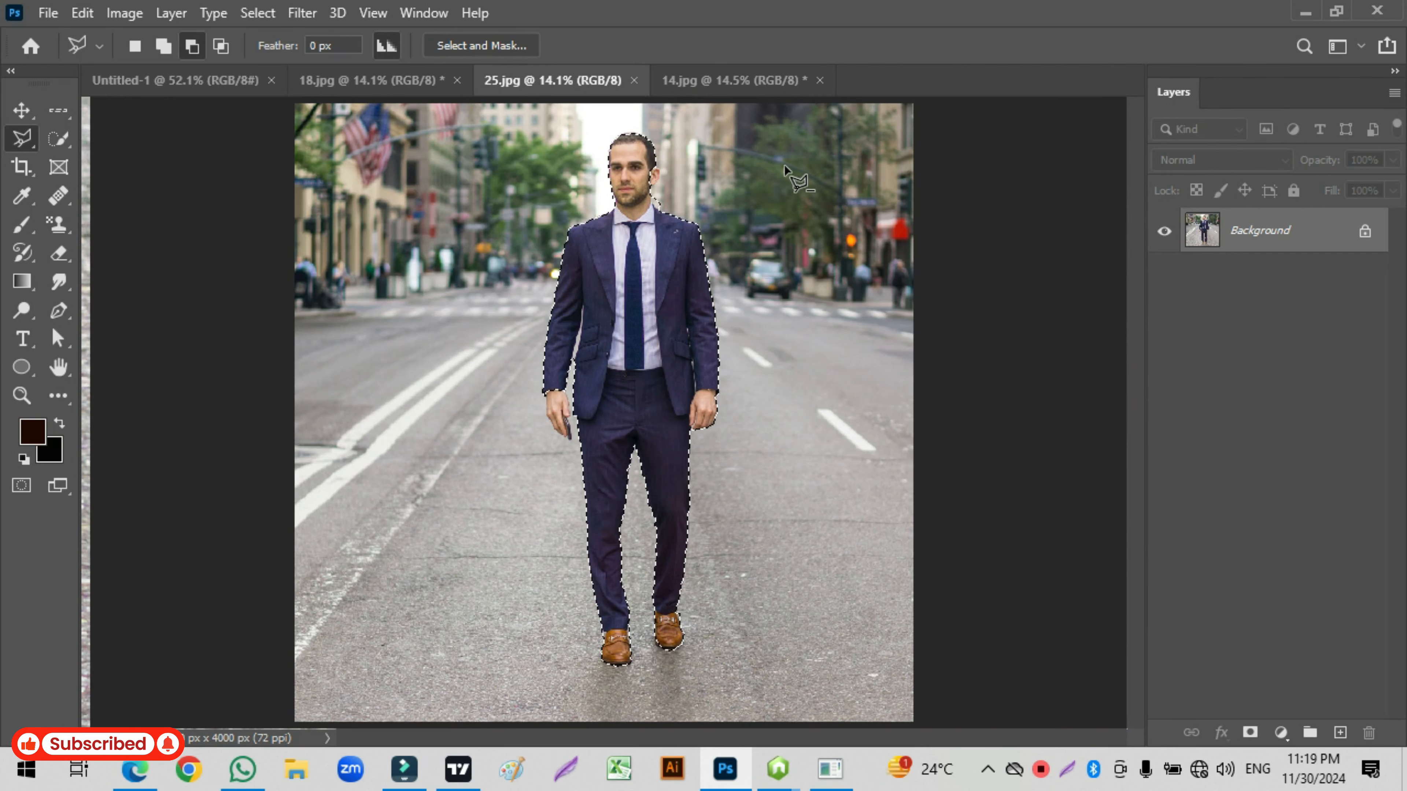
left_click(21, 110)
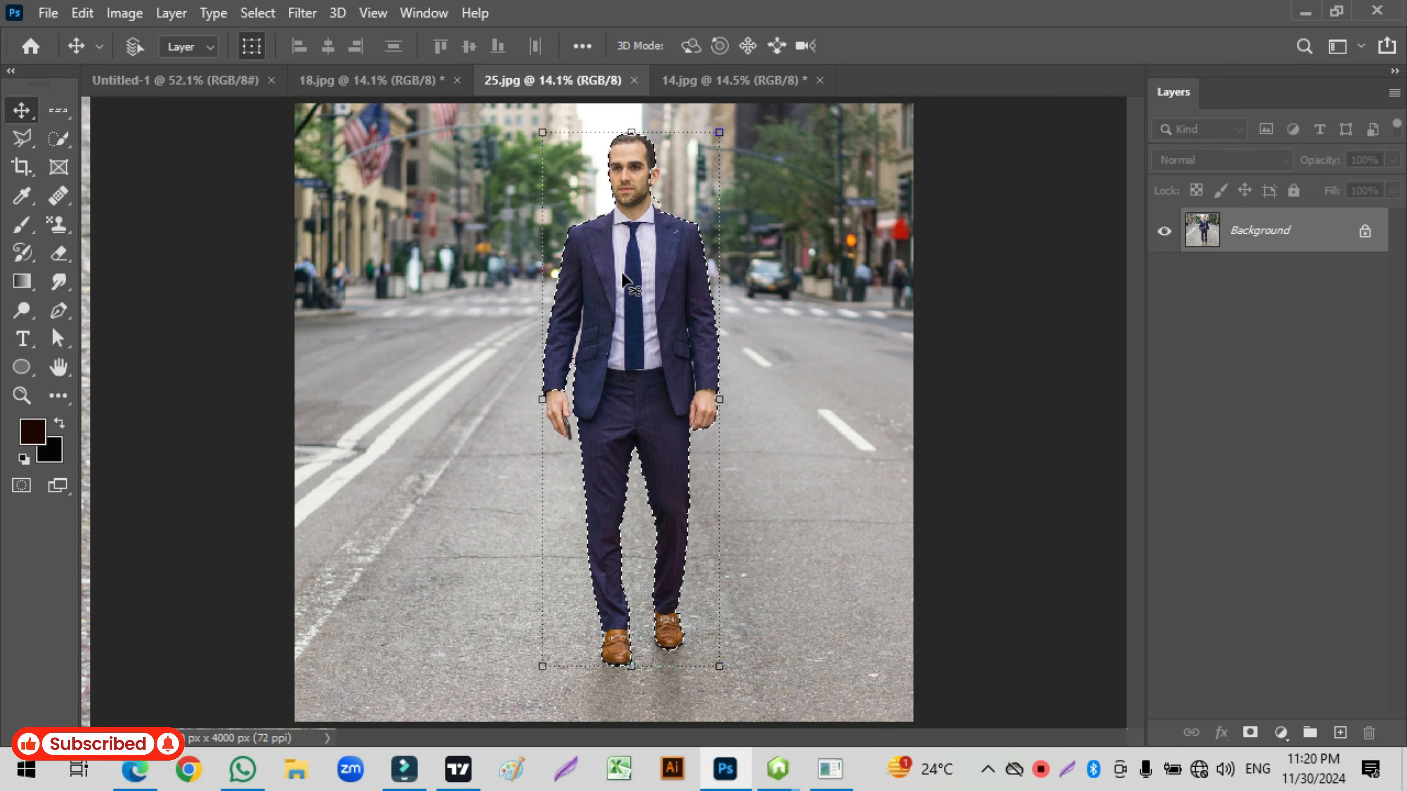
key("ctrl+d")
In 14.jpg, select the orange background with the Magic Wand Tool at tolerance 32, and invert the selection to the puppy.
left_click(700, 86)
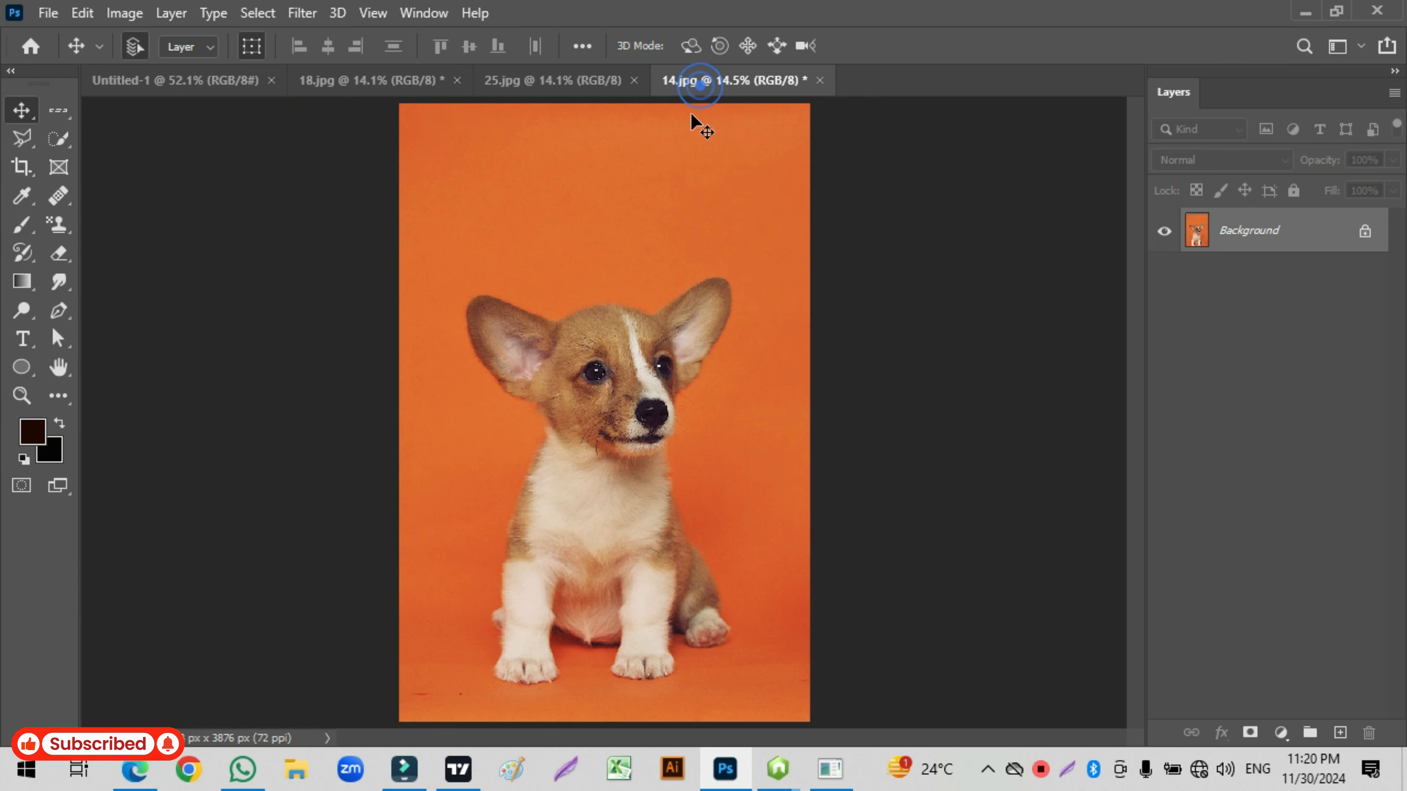
left_click(57, 140)
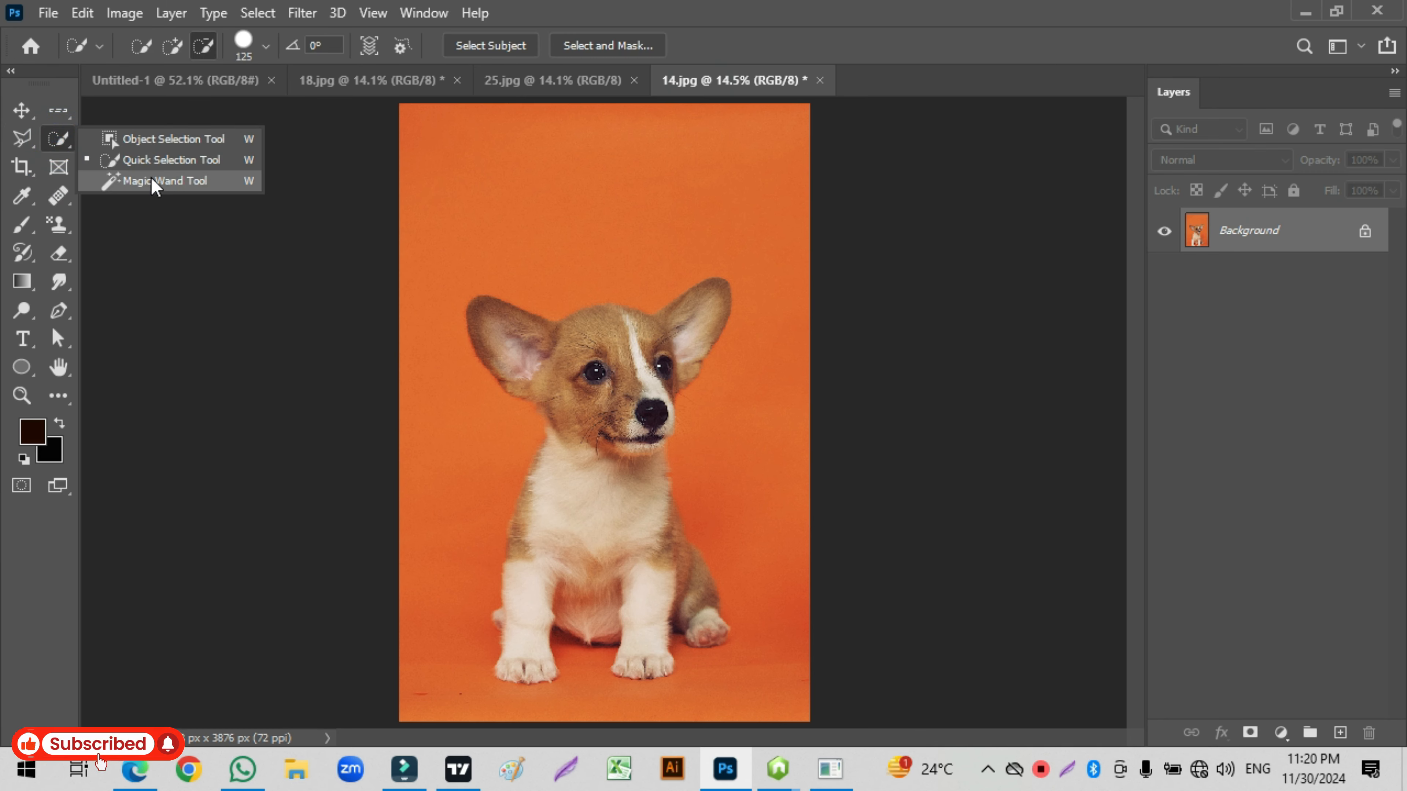
left_click(181, 182)
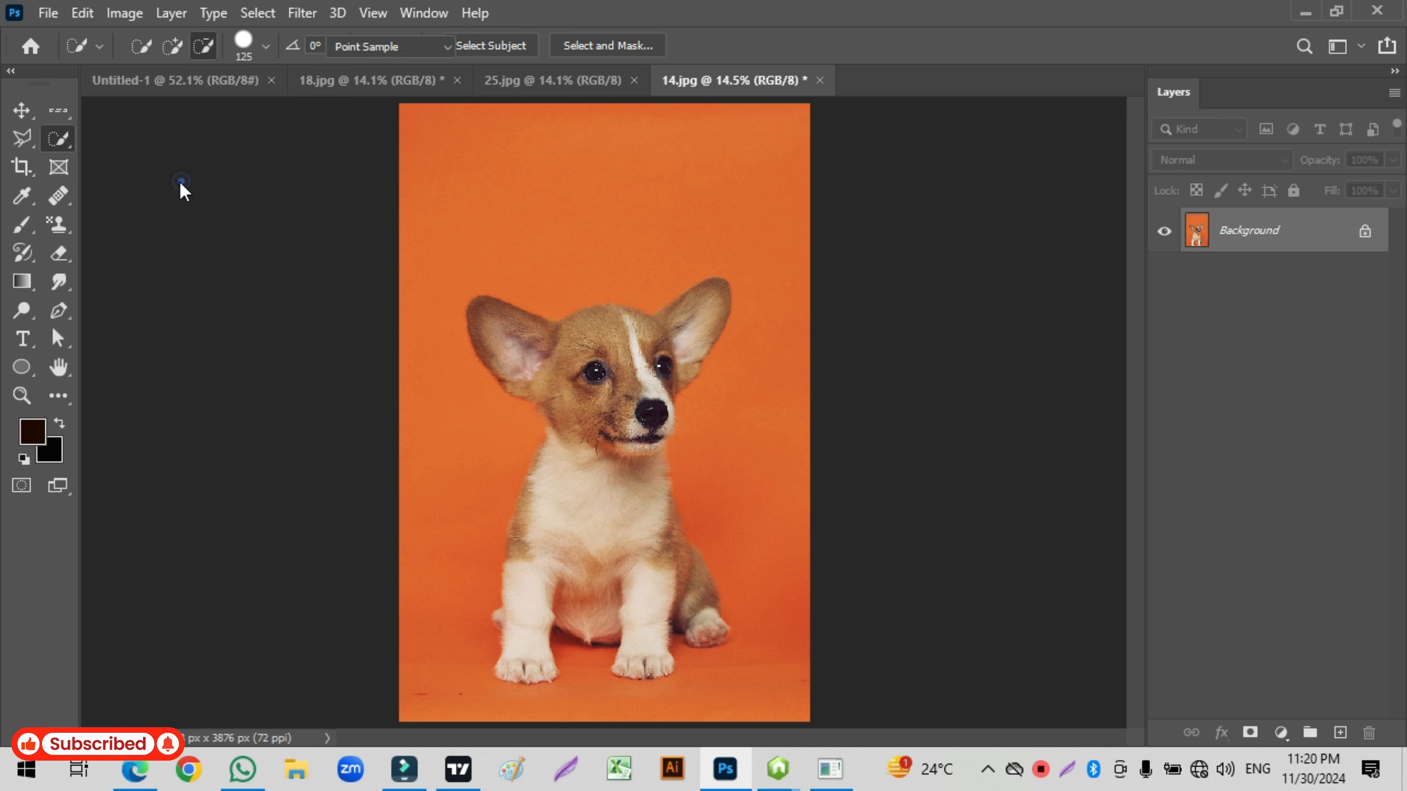
left_click(597, 161)
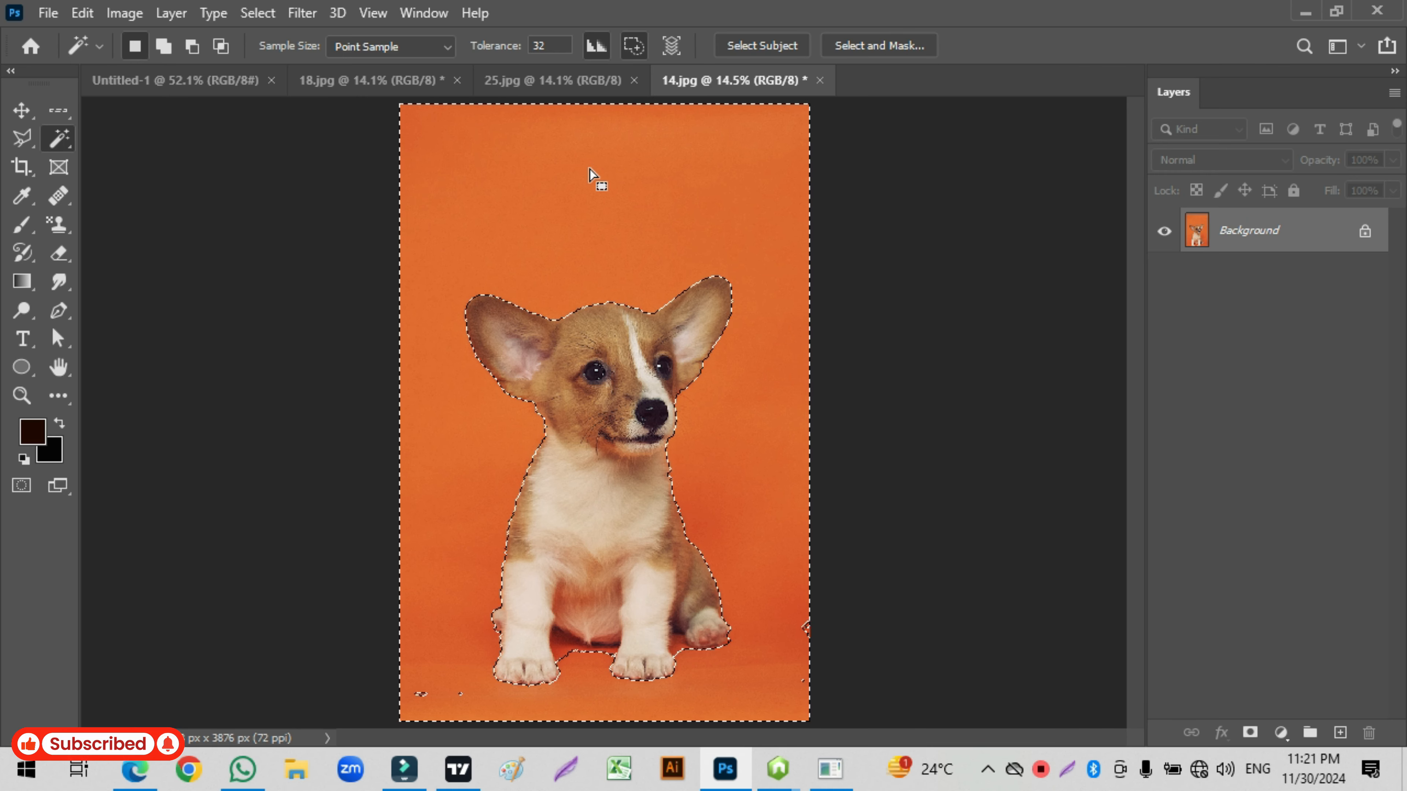
right_click(588, 174)
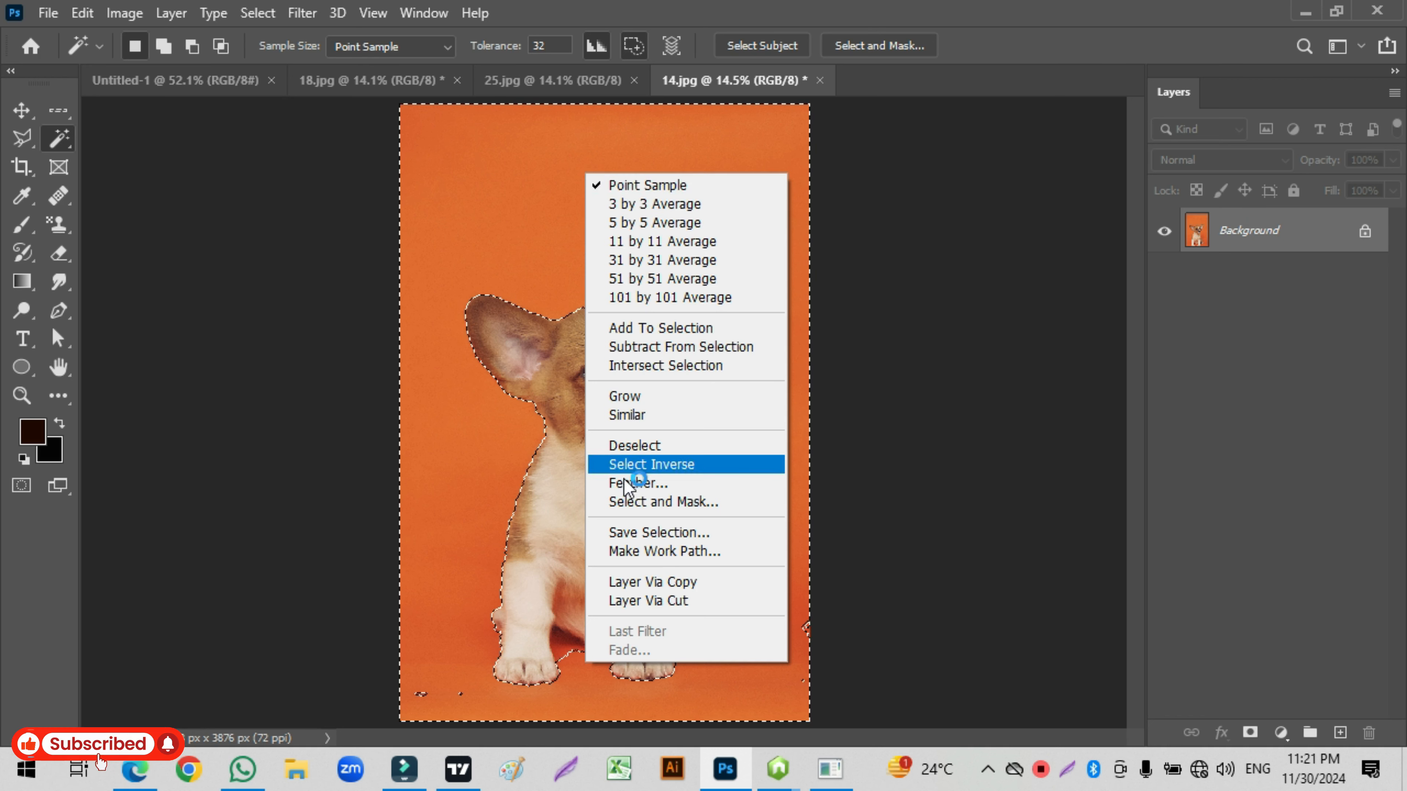
left_click(692, 466)
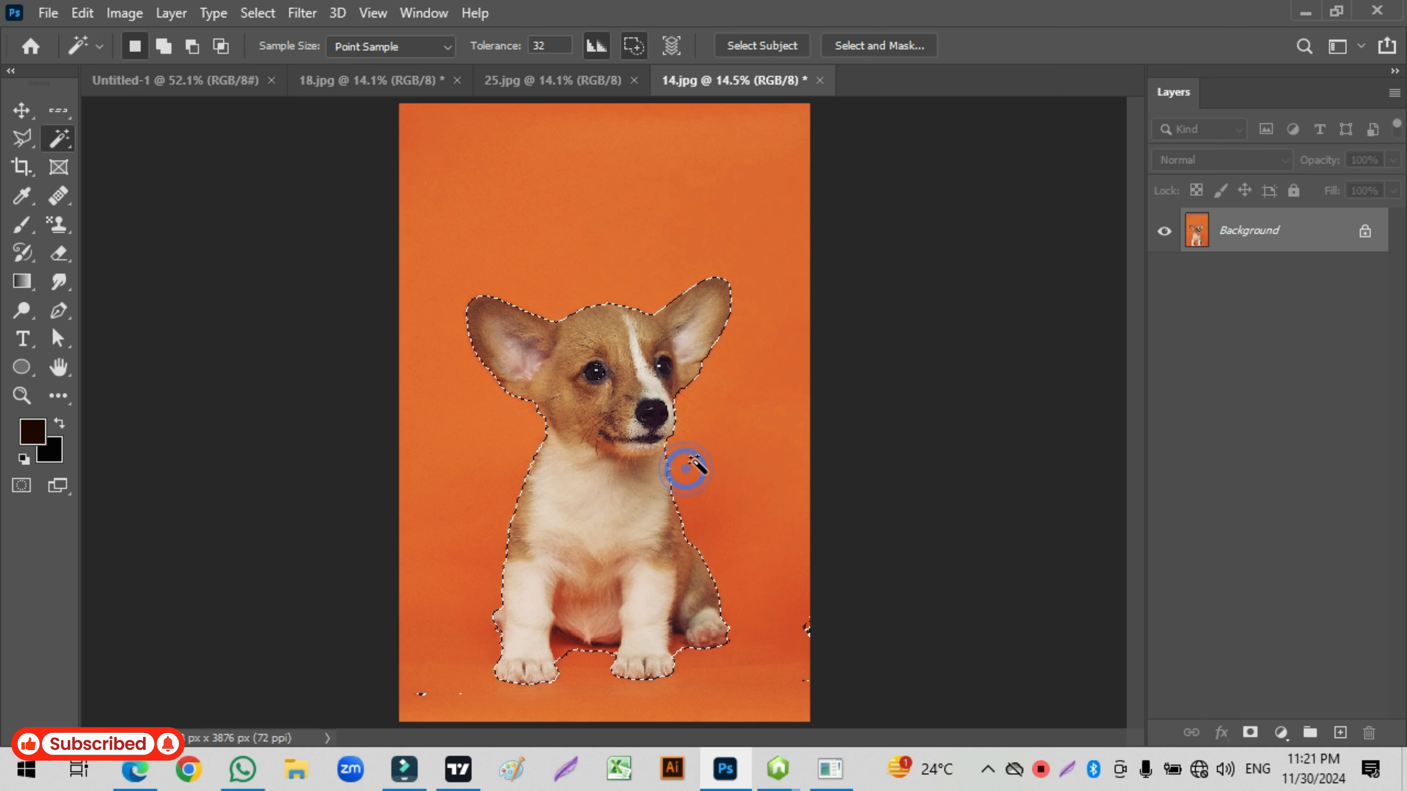
Copy the selected puppy into 25.jpg beside the man, and delete the copied layer.
left_click(21, 110)
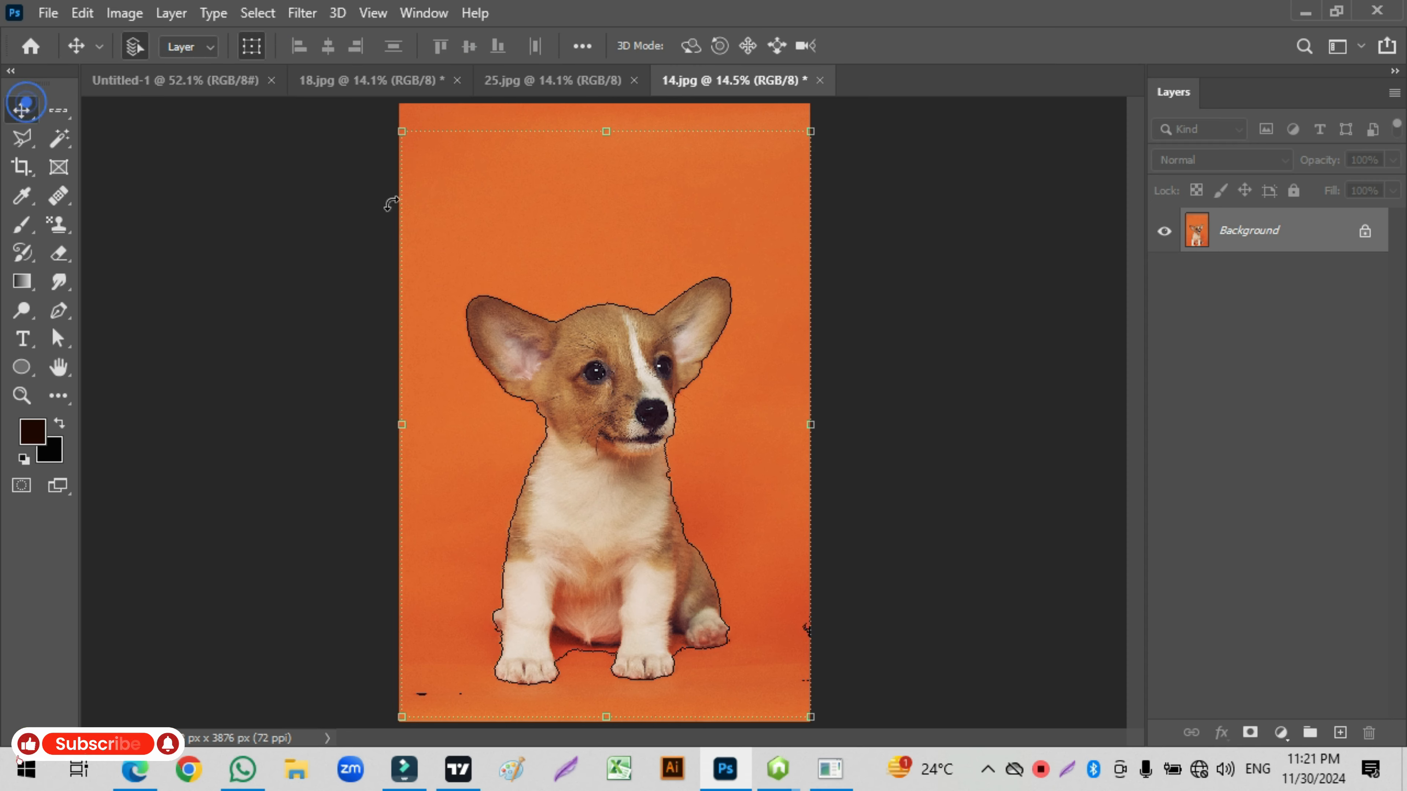
left_click_drag(606, 391, 456, 477)
key("z")
left_click(323, 640)
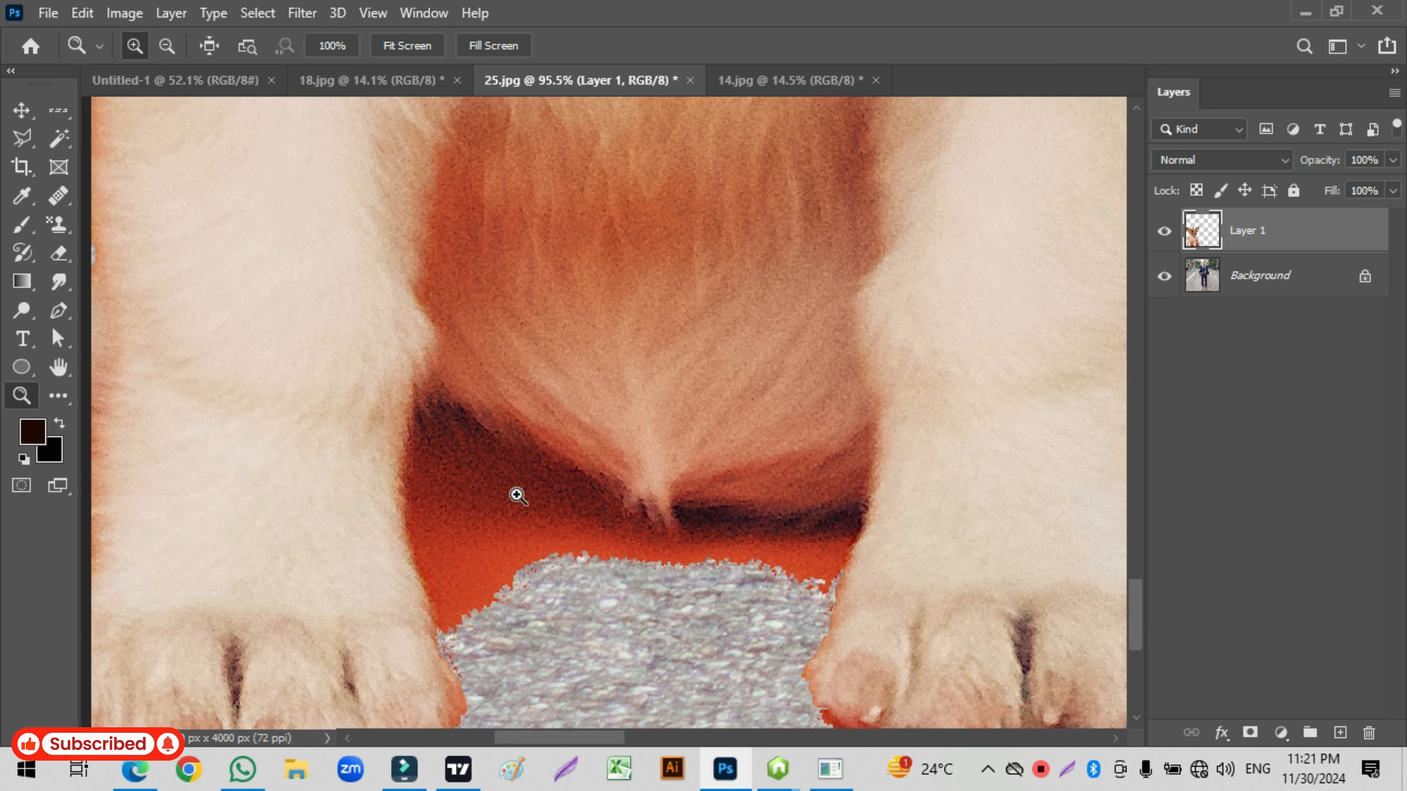
key("ctrl+0")
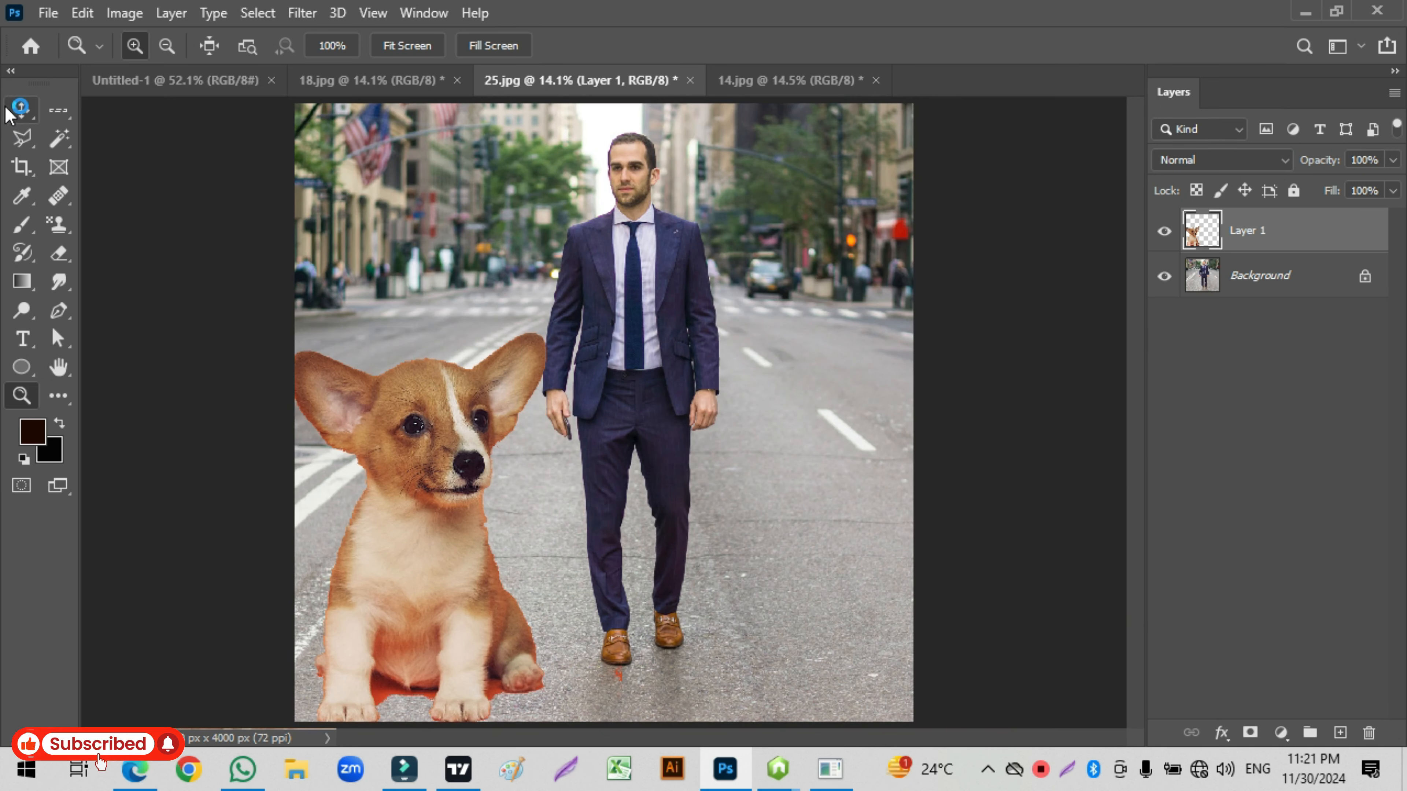
left_click(21, 109)
key("Delete")
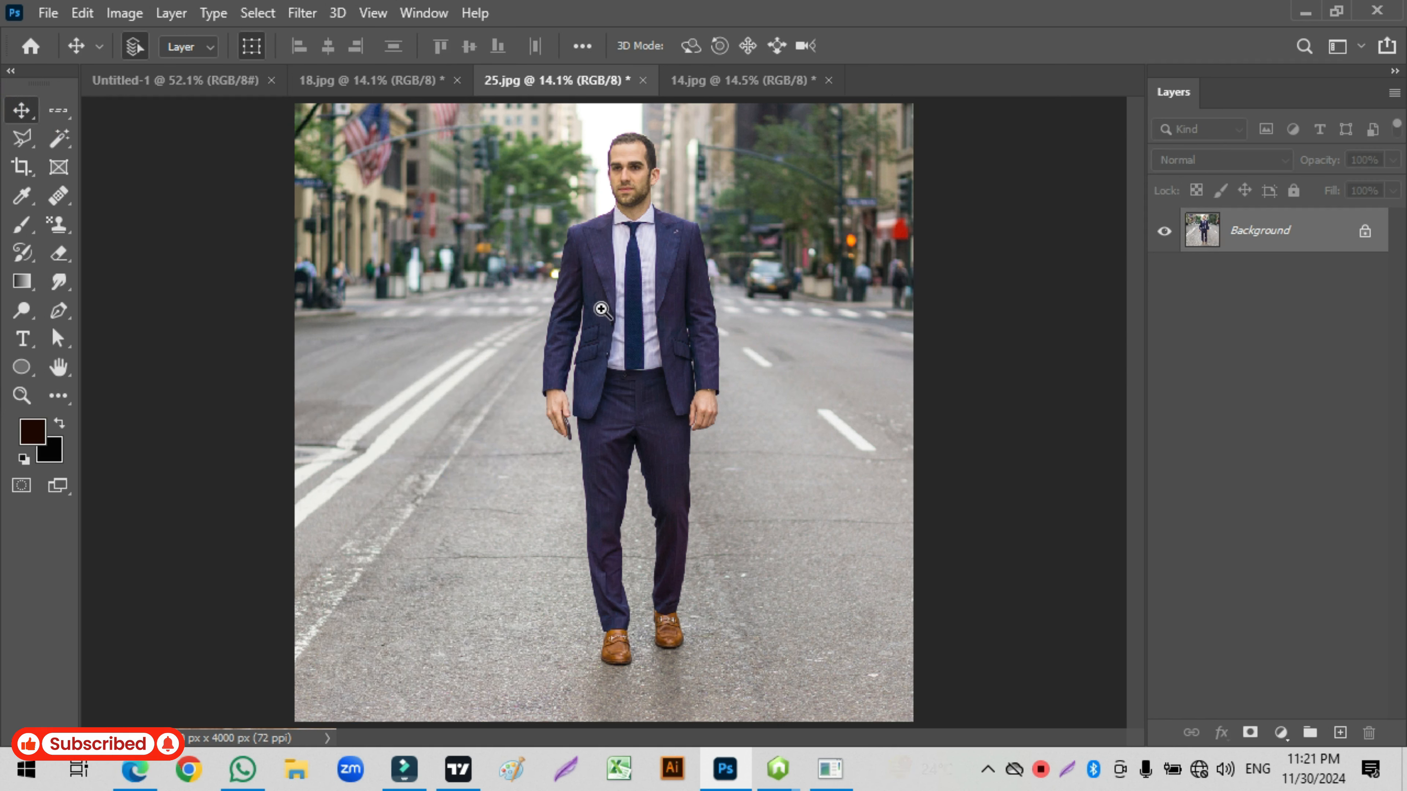
Select the man's entire tie with the Magic Wand Tool, adding its upper part to the selection.
key("z")
left_click_drag(577, 182, 718, 465)
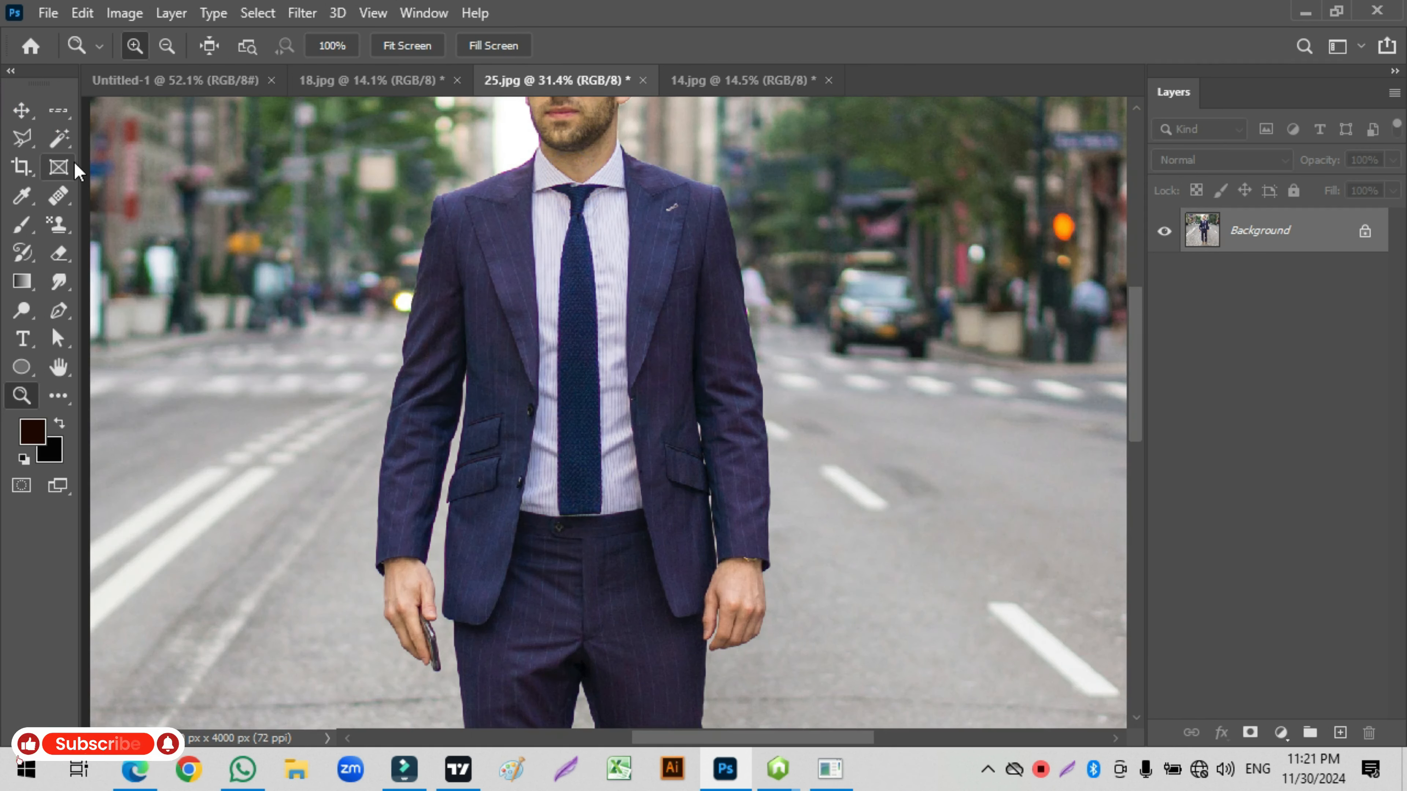
left_click(58, 137)
left_click(584, 327)
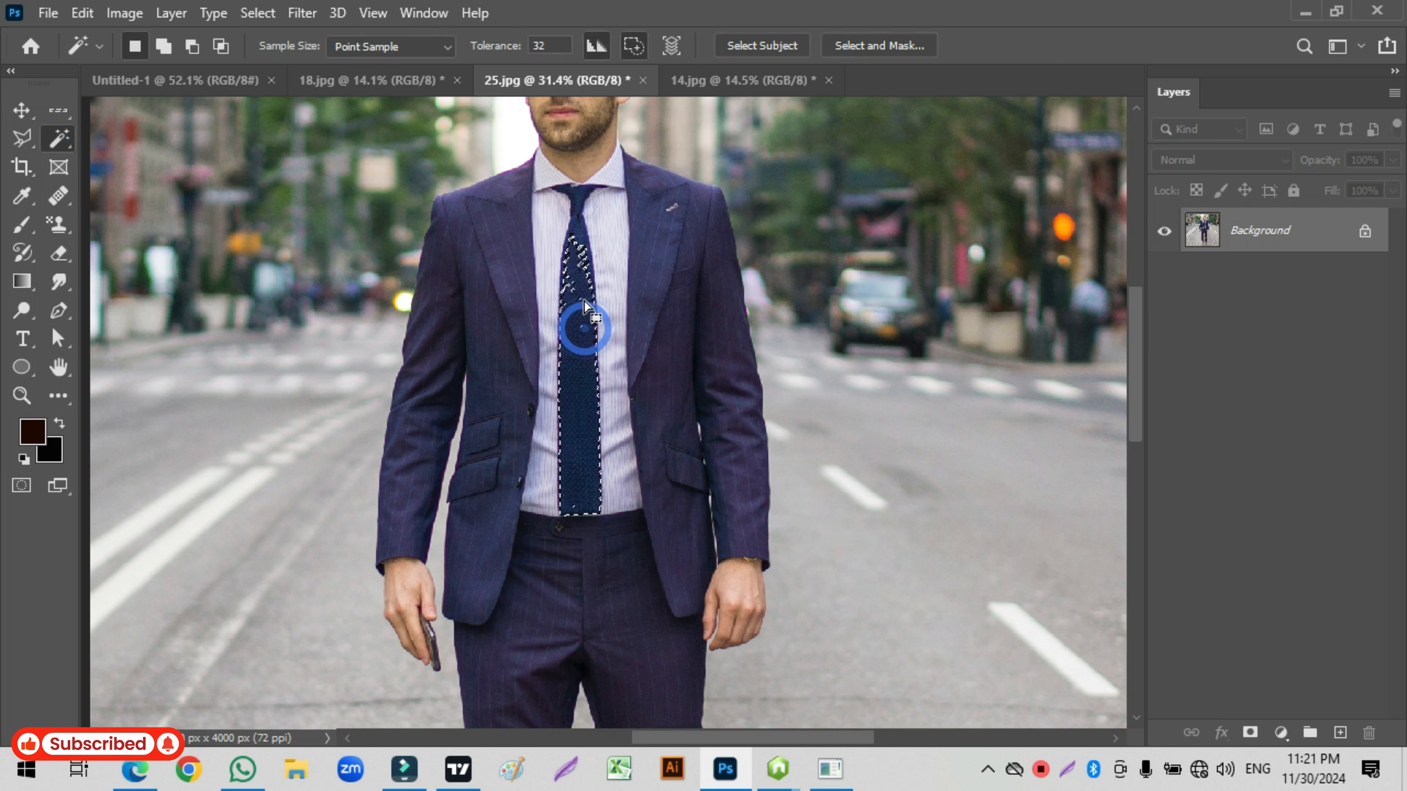
left_click(163, 47)
left_click(576, 220)
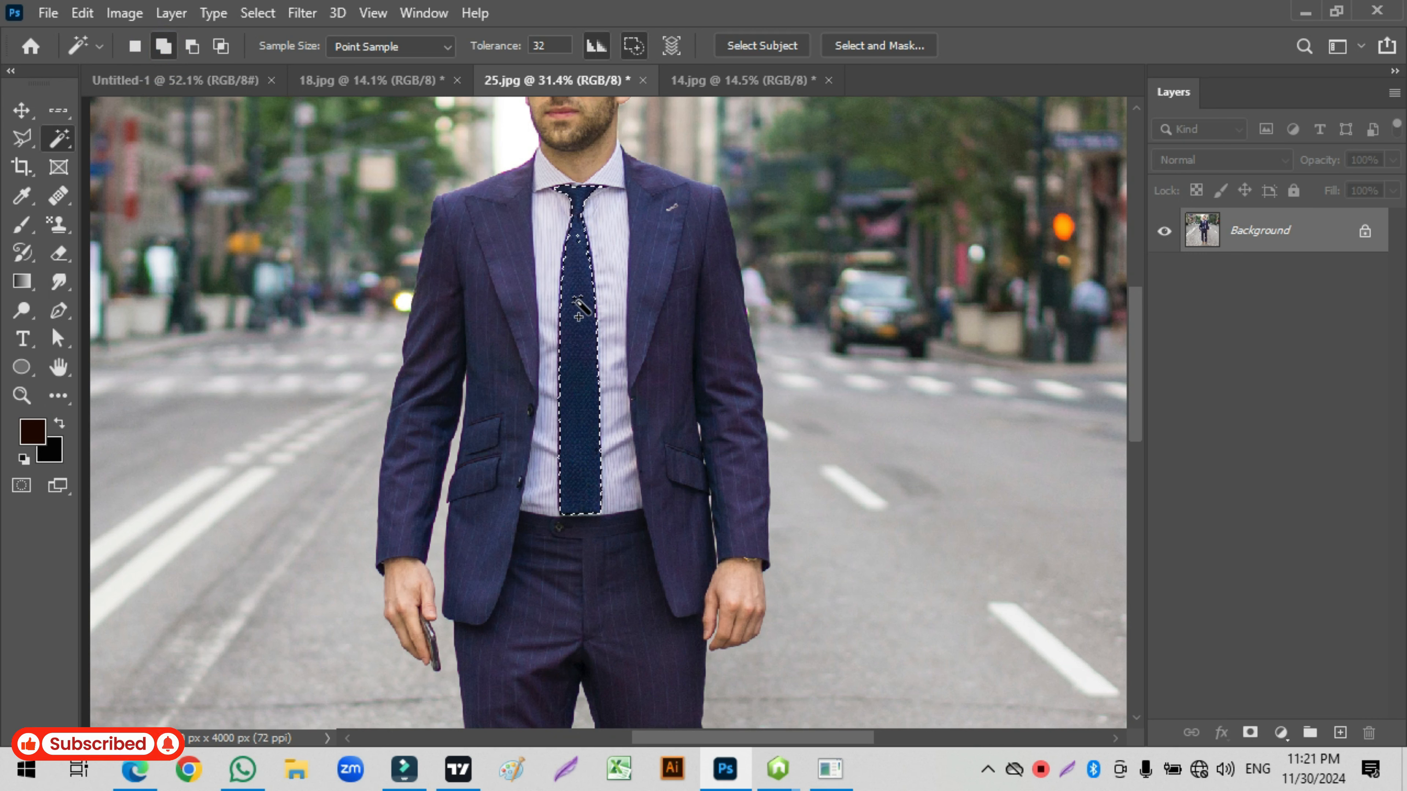
key("shift+F5")
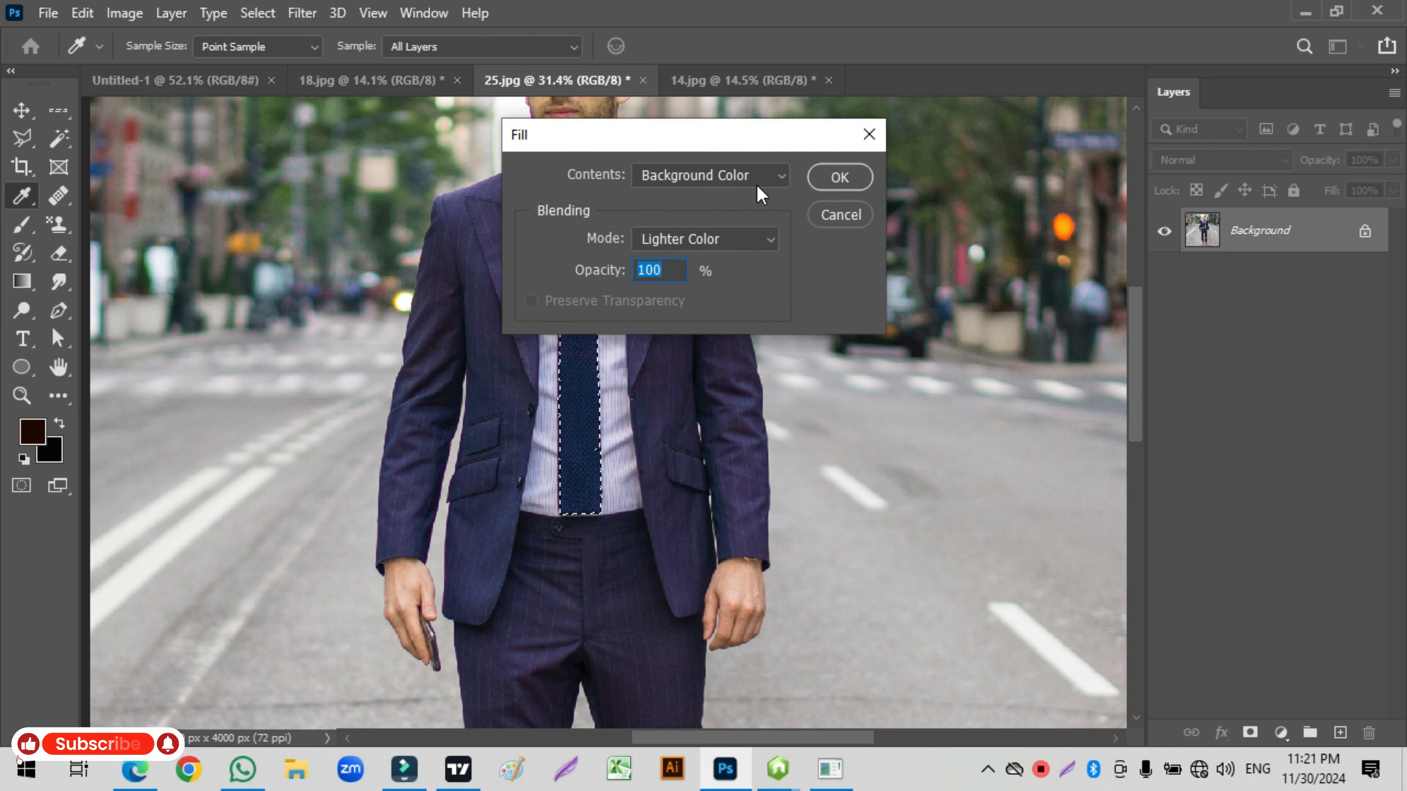
left_click_drag(722, 135, 873, 125)
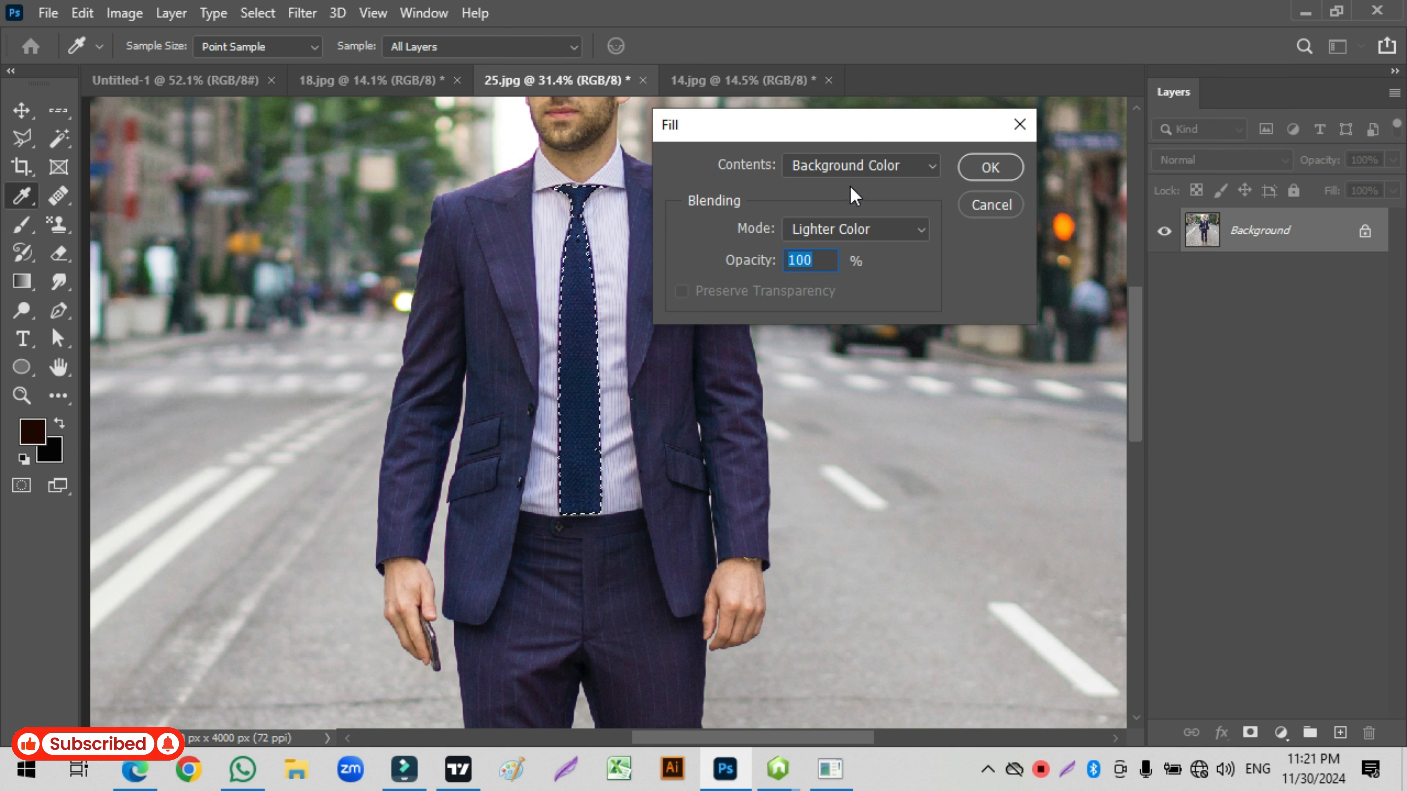
left_click(980, 212)
Fill the selected tie with the dark brown foreground colour, and deselect it.
key("alt+BackSpace")
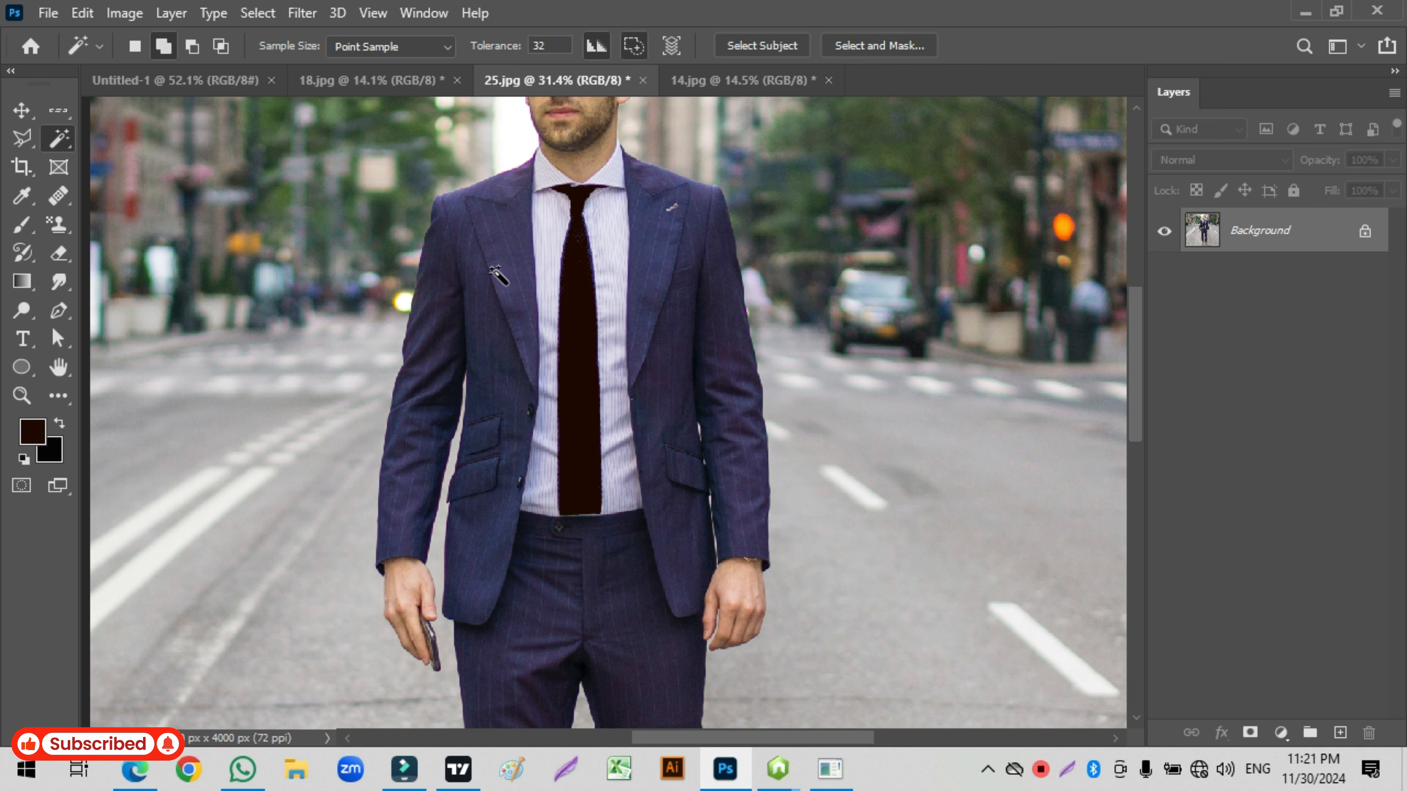
key("ctrl+0")
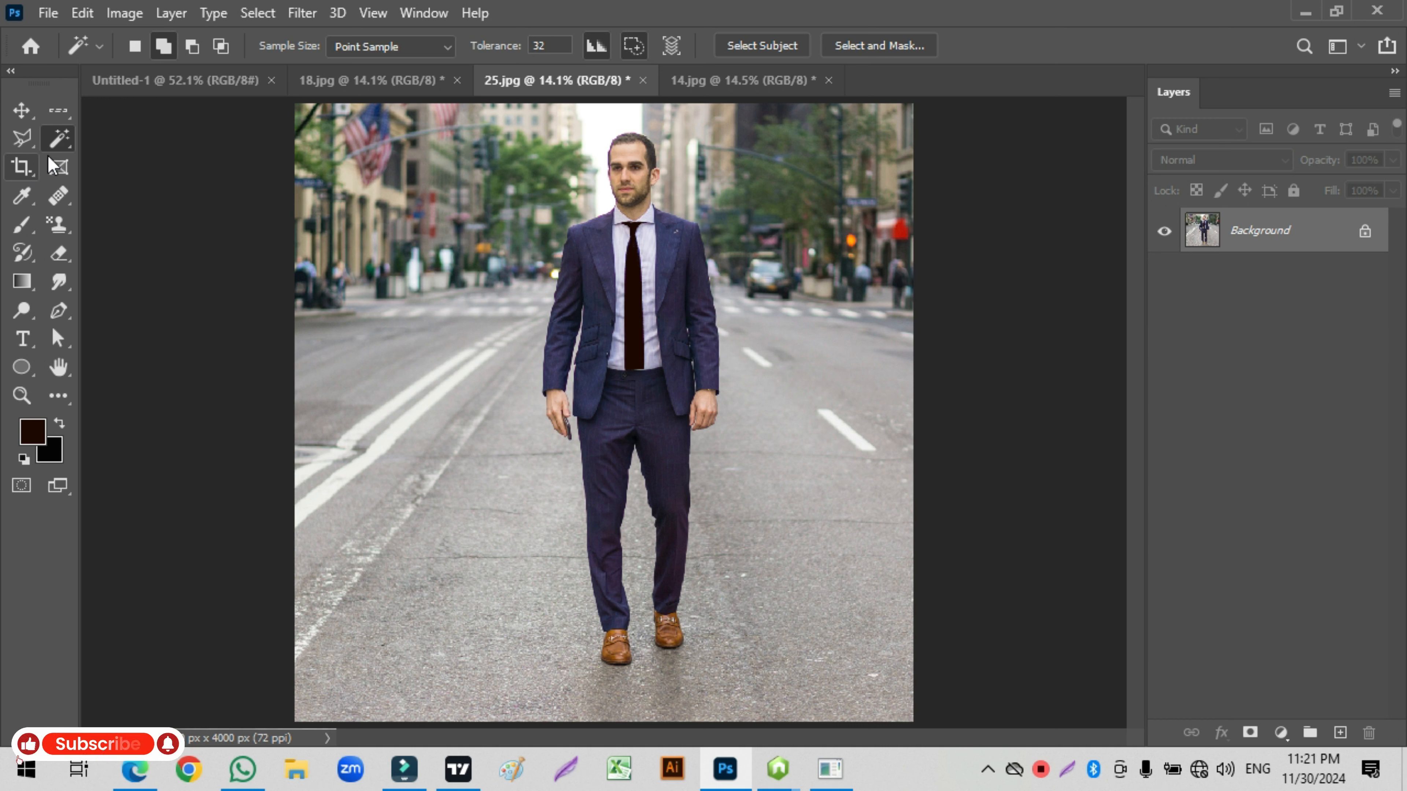
Review the apple in 18.jpg, the man in 25.jpg and the puppy in 14.jpg across the open documents.
left_click(343, 82)
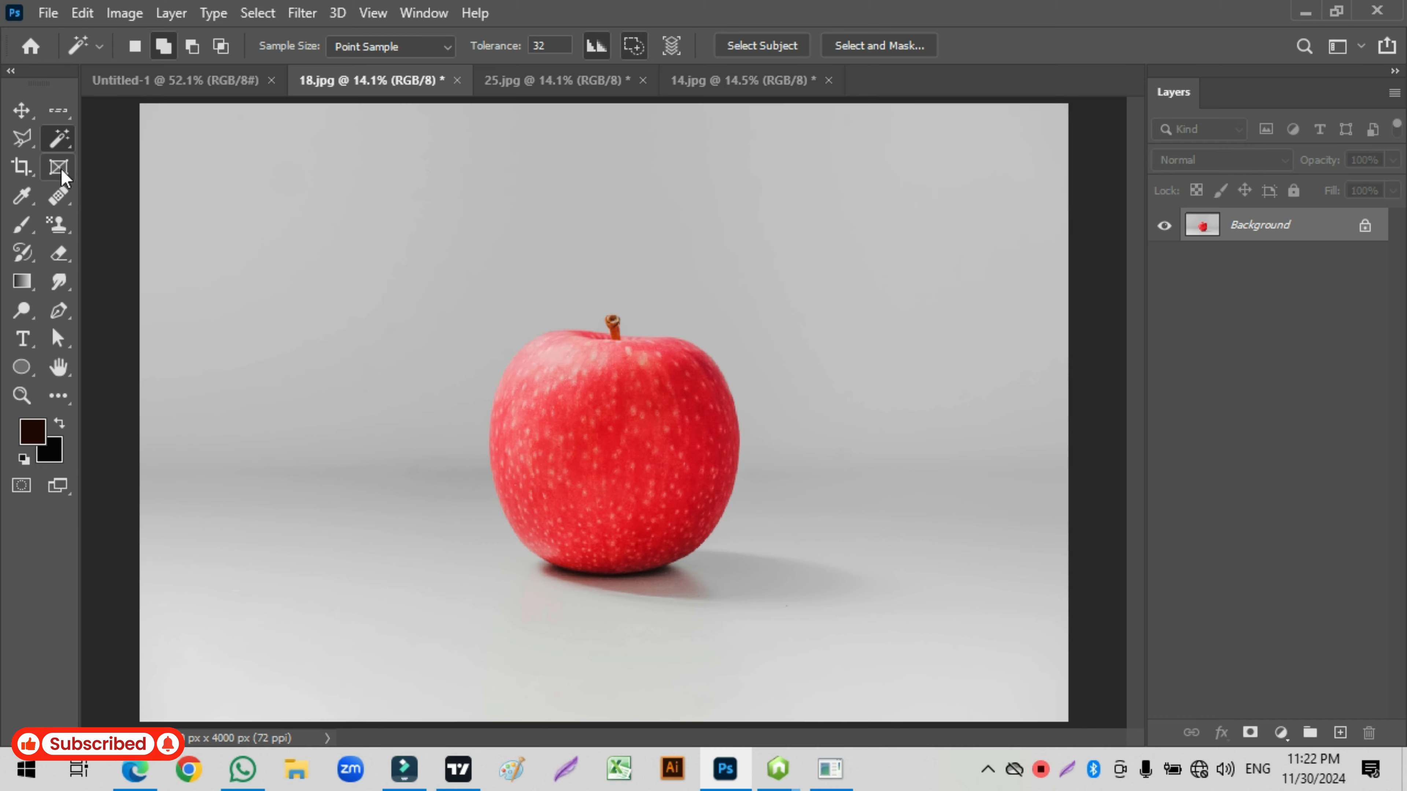
left_click(579, 69)
left_click(762, 89)
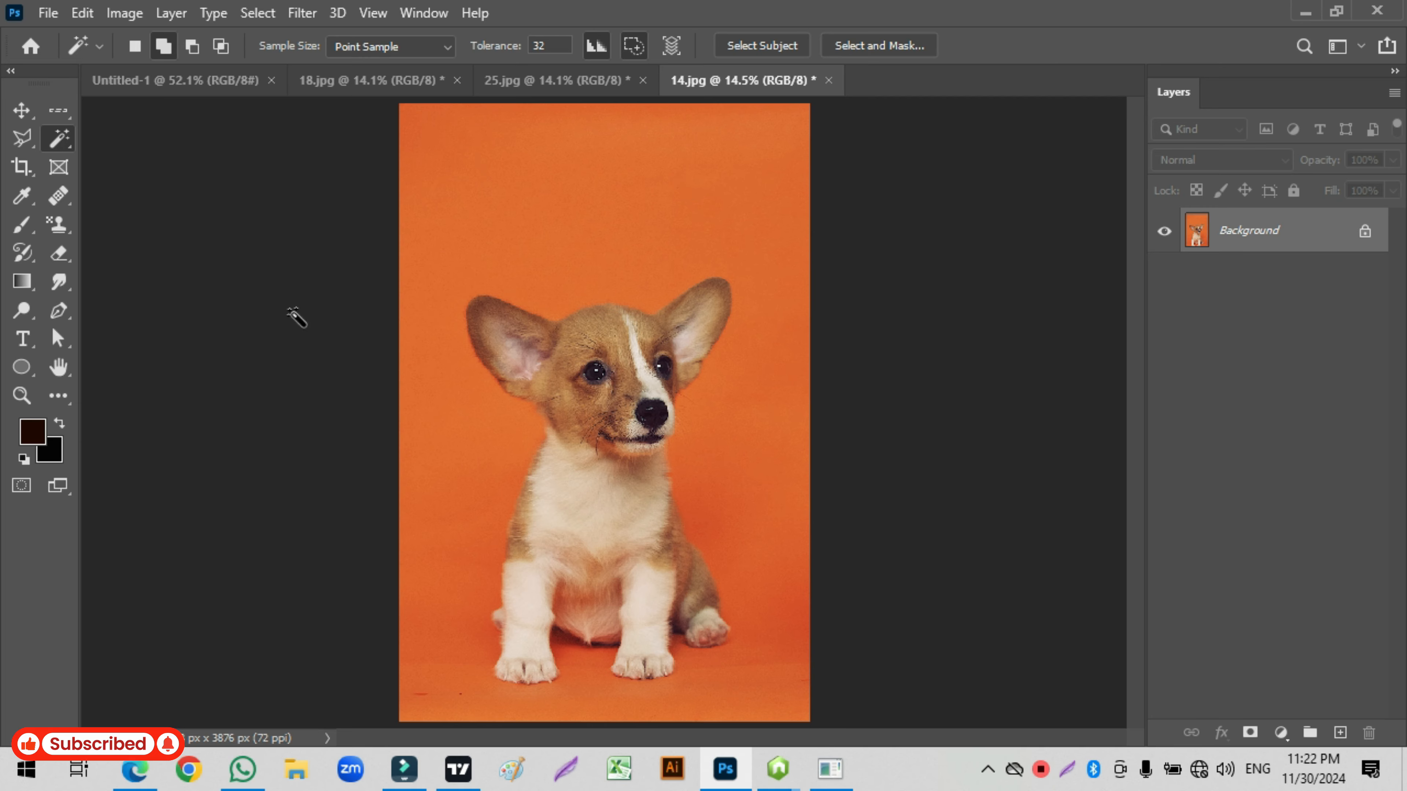
left_click(405, 80)
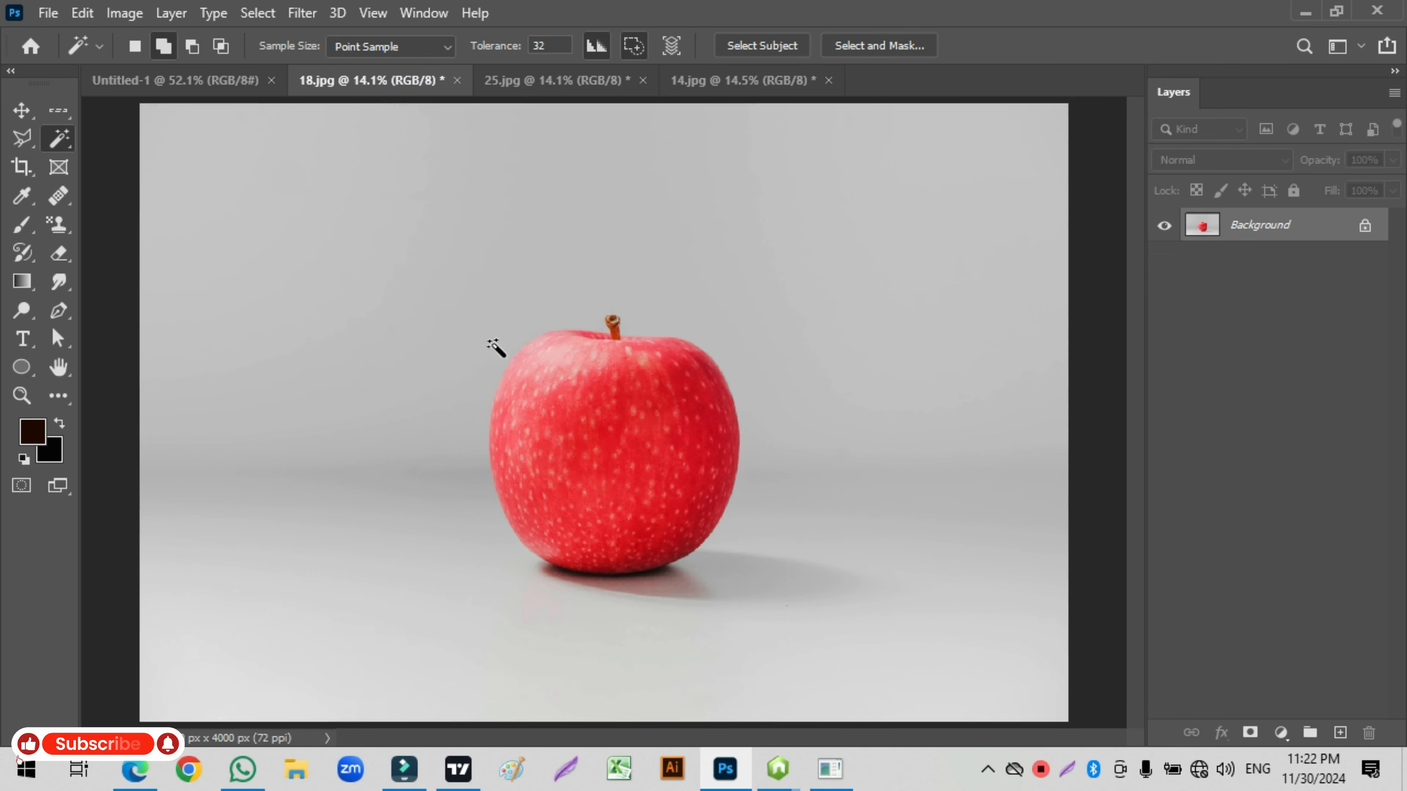
left_click(556, 77)
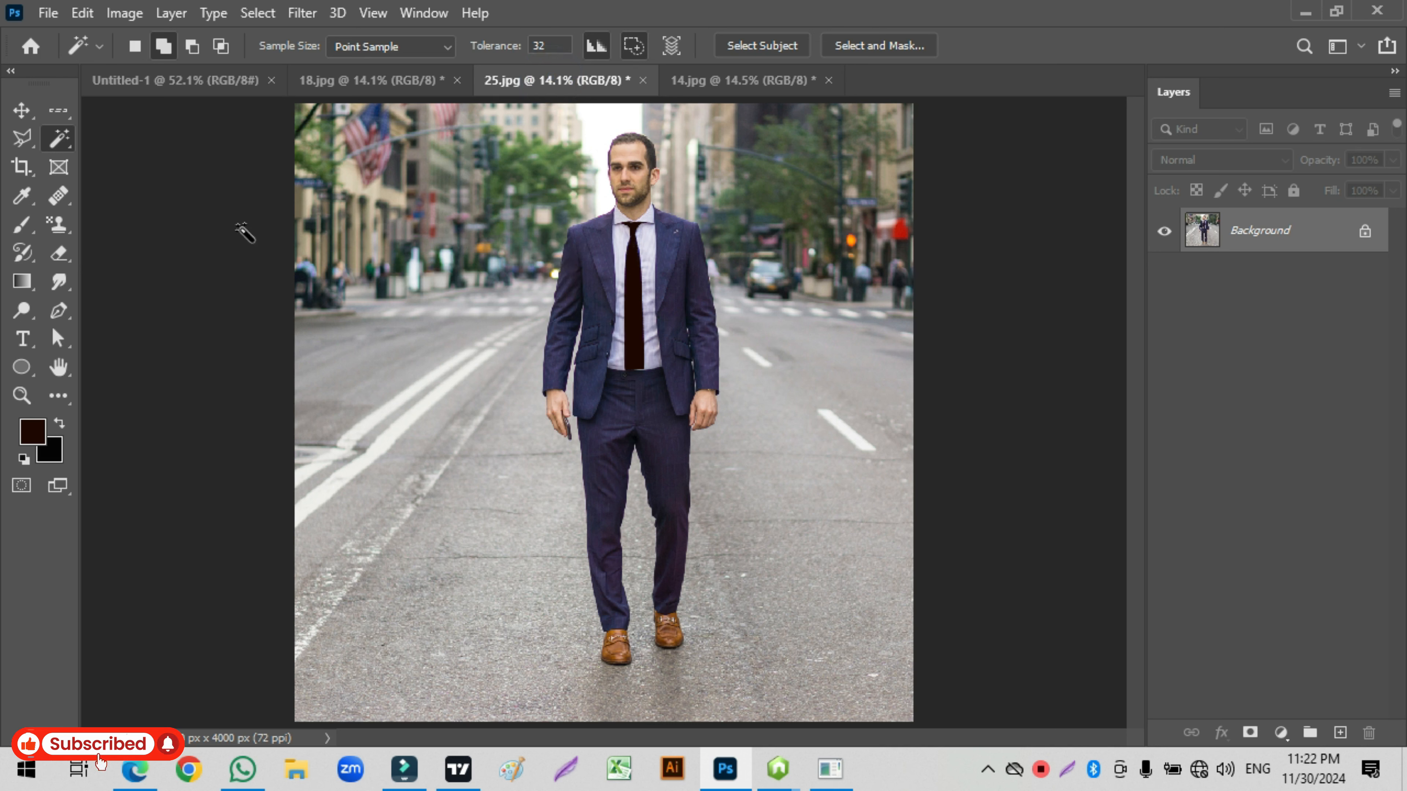
left_click(371, 80)
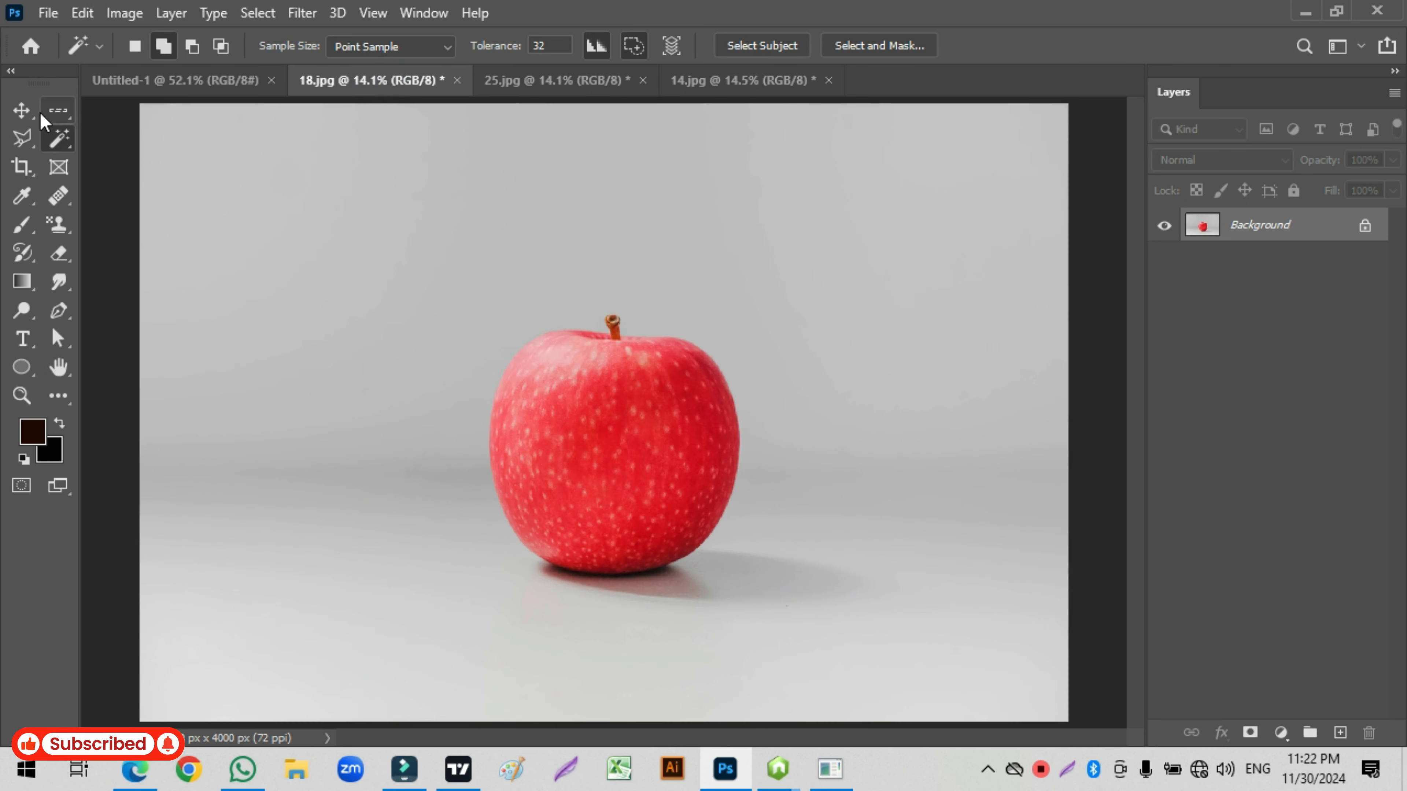
left_click(554, 80)
left_click(21, 109)
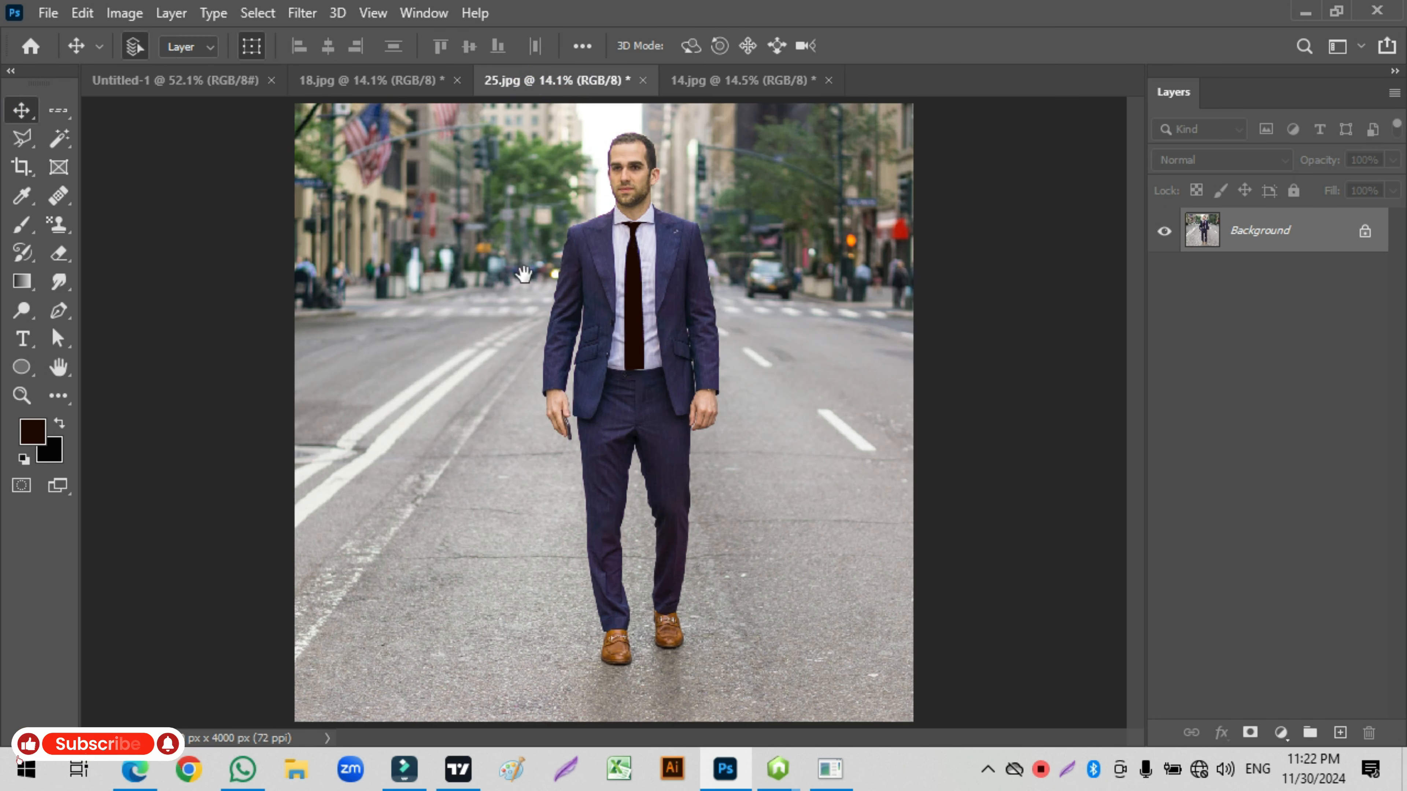
left_click(408, 84)
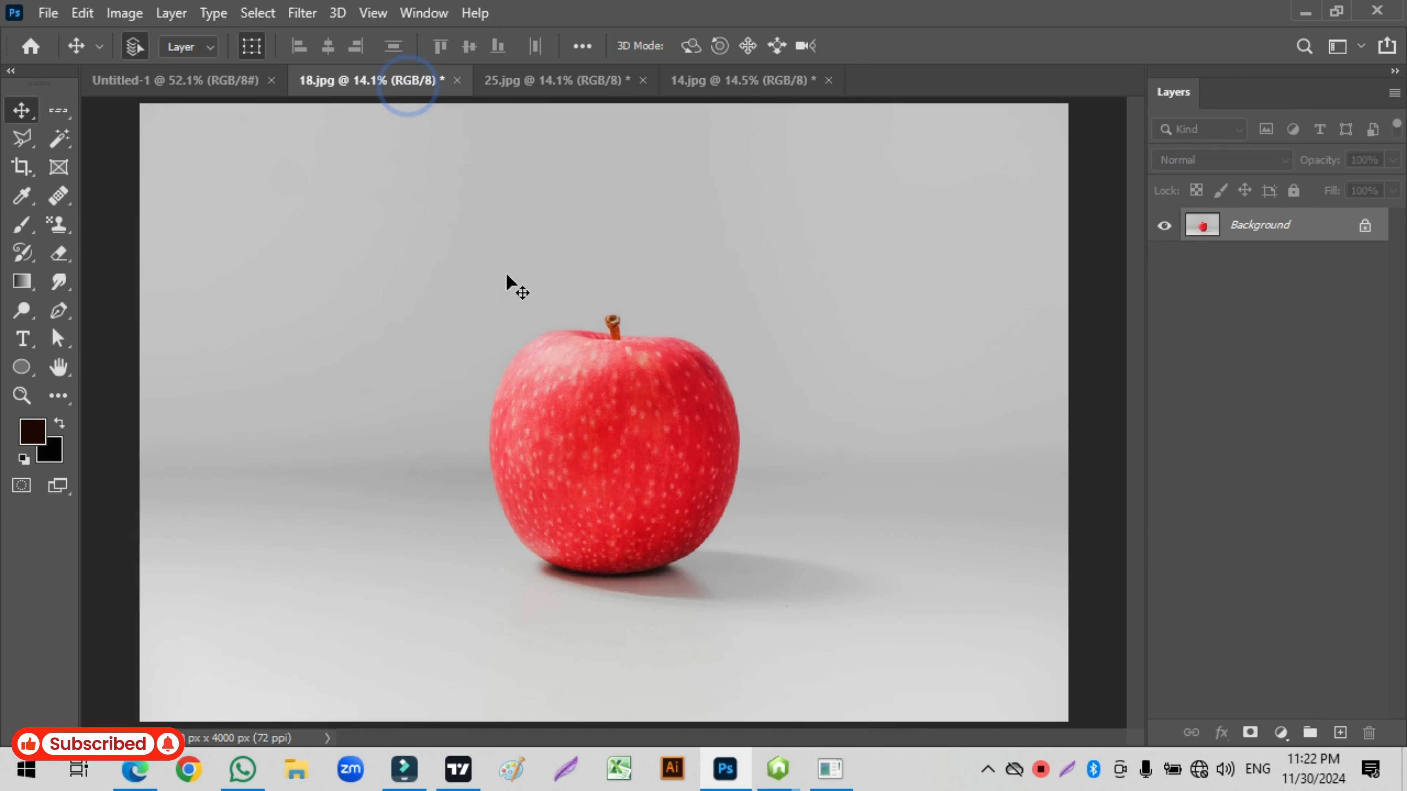
Select the left part of the apple in 18.jpg with the Object Selection Tool in Rectangle mode.
left_click(58, 138)
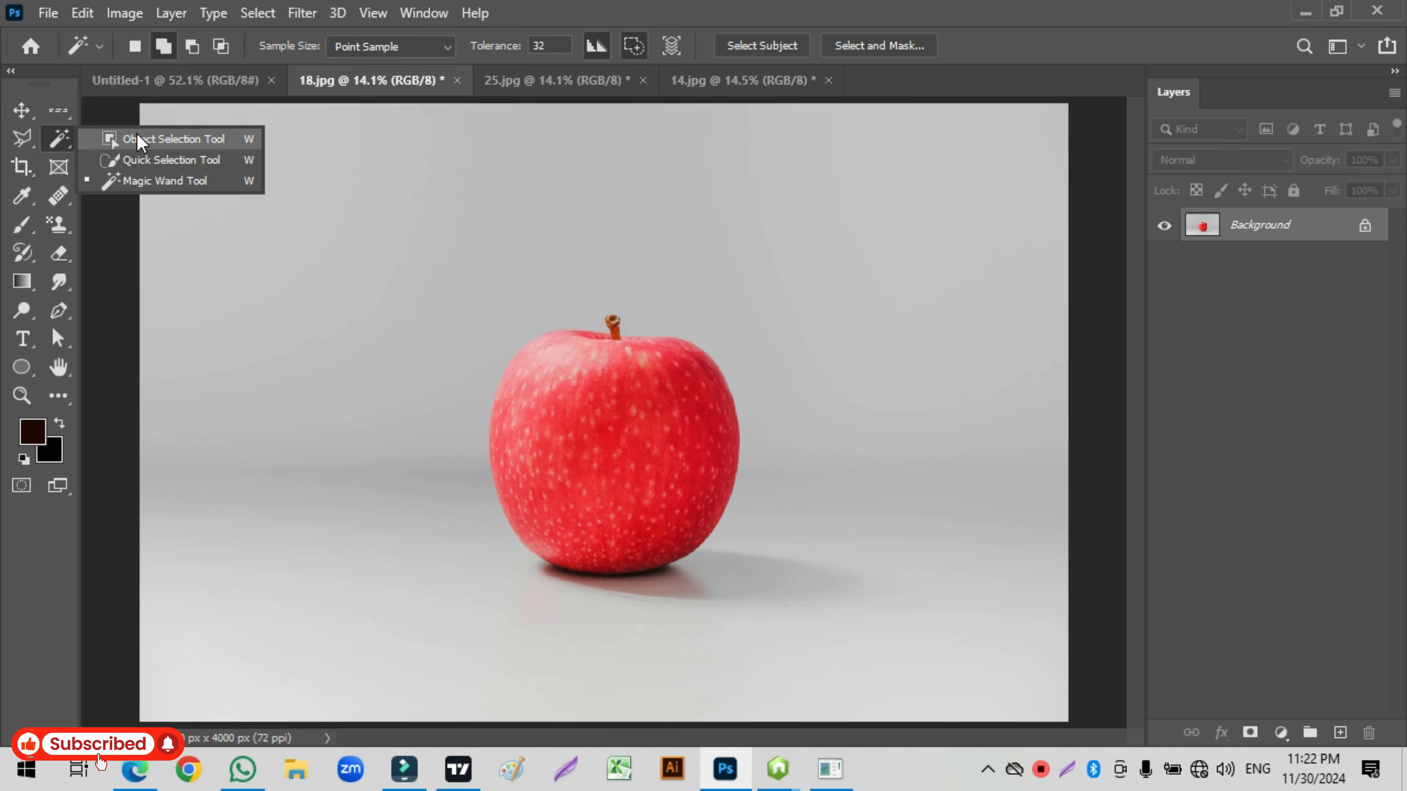
left_click(136, 137)
left_click_drag(474, 285, 672, 623)
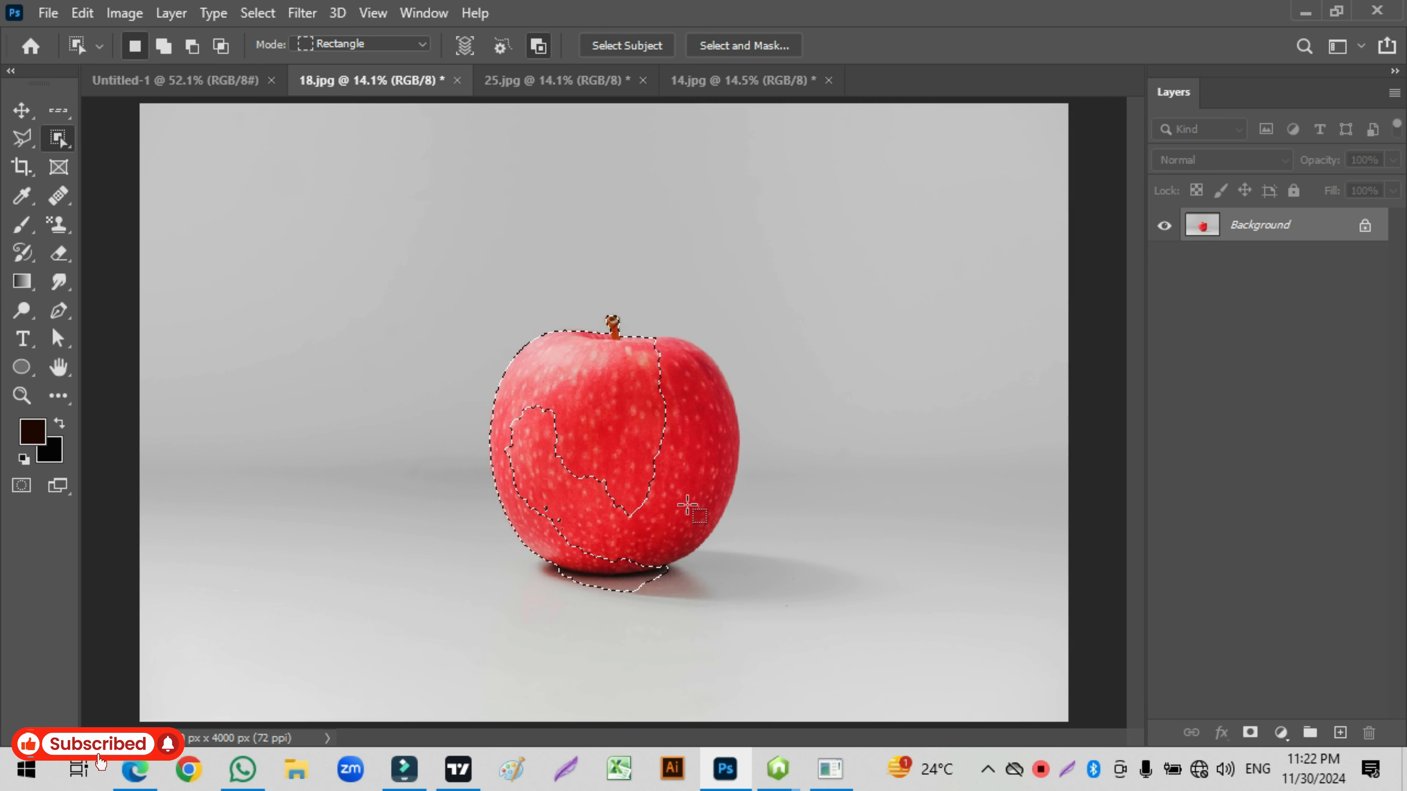
Add the apple's right half and the unselected area inside it to the existing object selection.
left_click(165, 47)
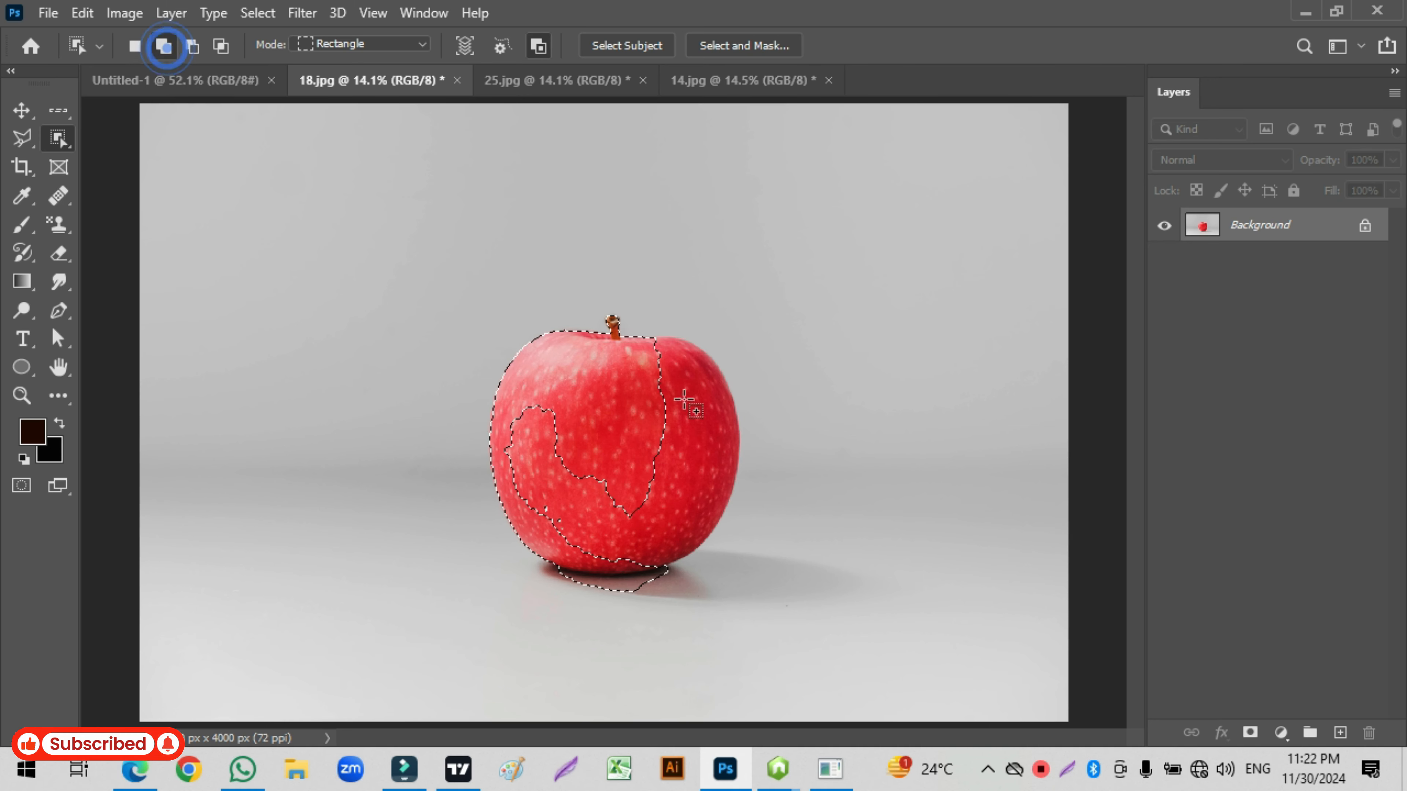
left_click_drag(766, 321, 581, 568)
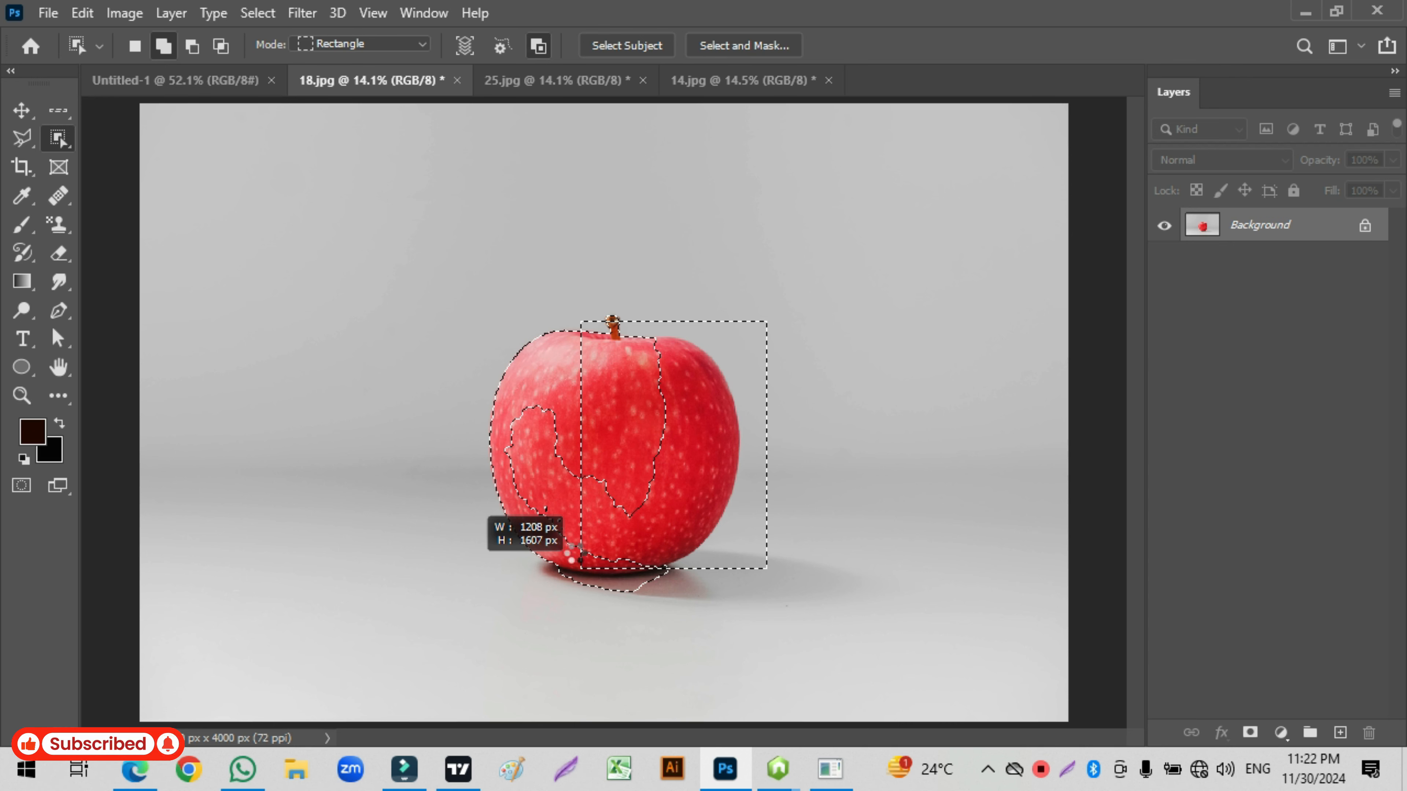
left_click_drag(580, 566, 580, 566)
left_click_drag(522, 391, 605, 529)
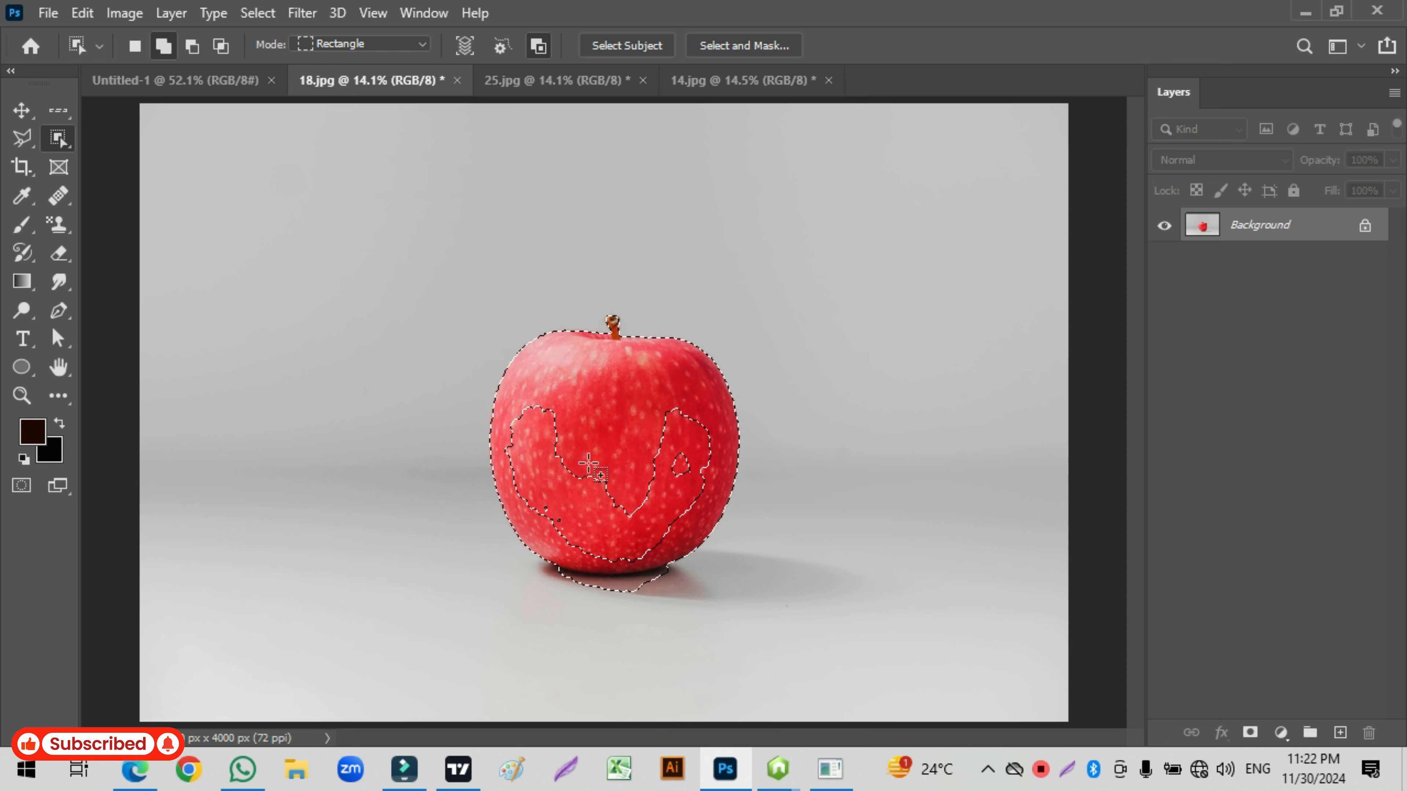
Select the whole puppy in 14.jpg with the Object Selection Tool in Rectangle mode.
left_click(769, 82)
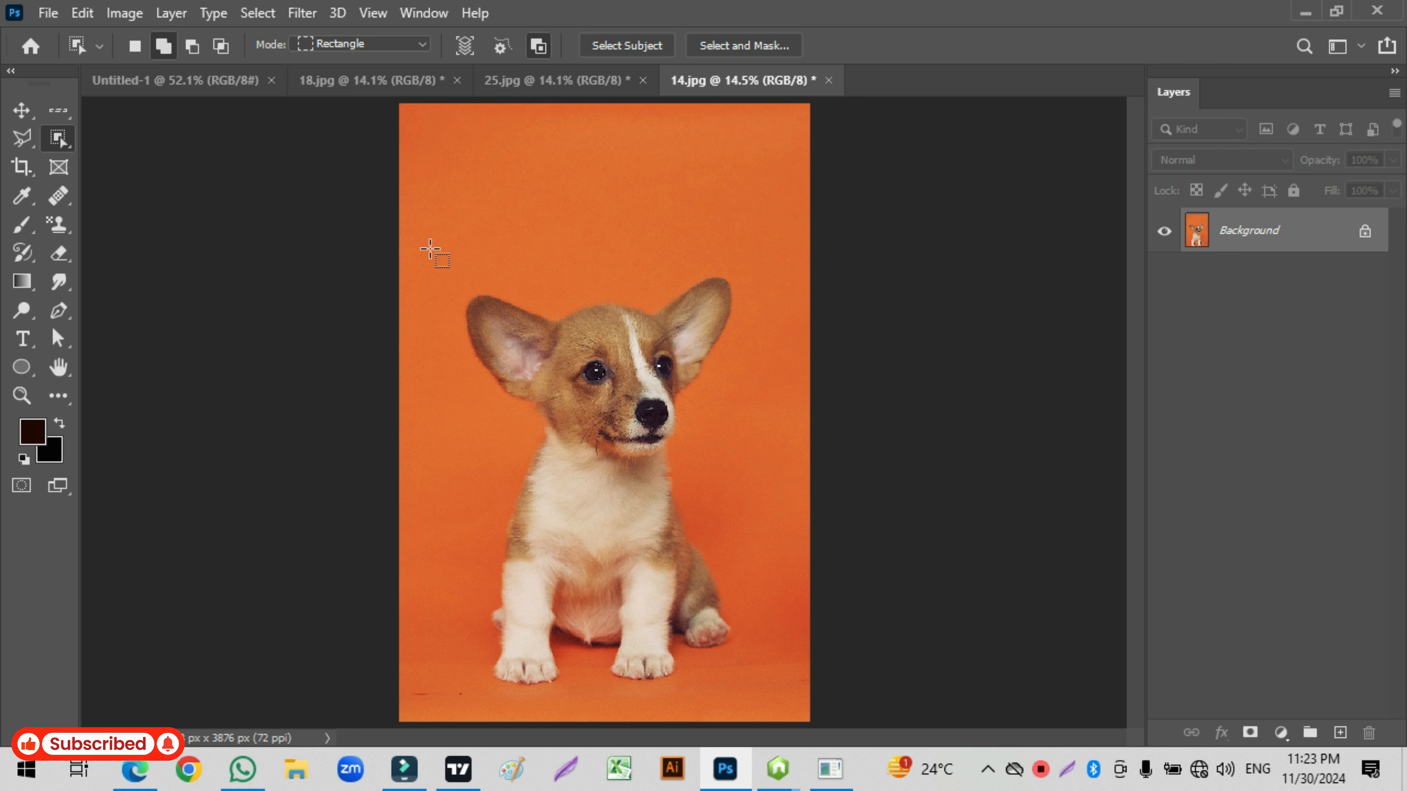
left_click_drag(434, 248, 612, 555)
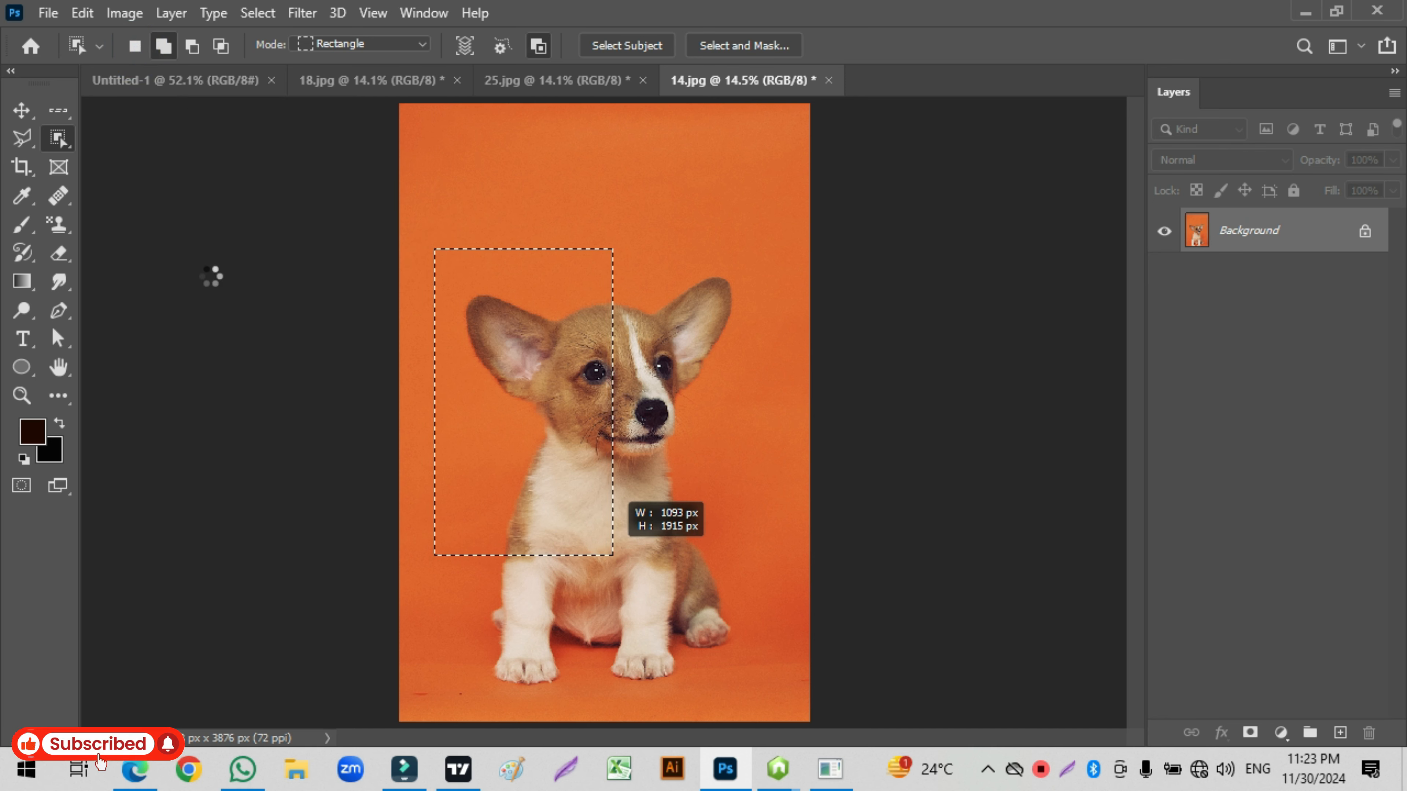
left_click_drag(430, 247, 690, 690)
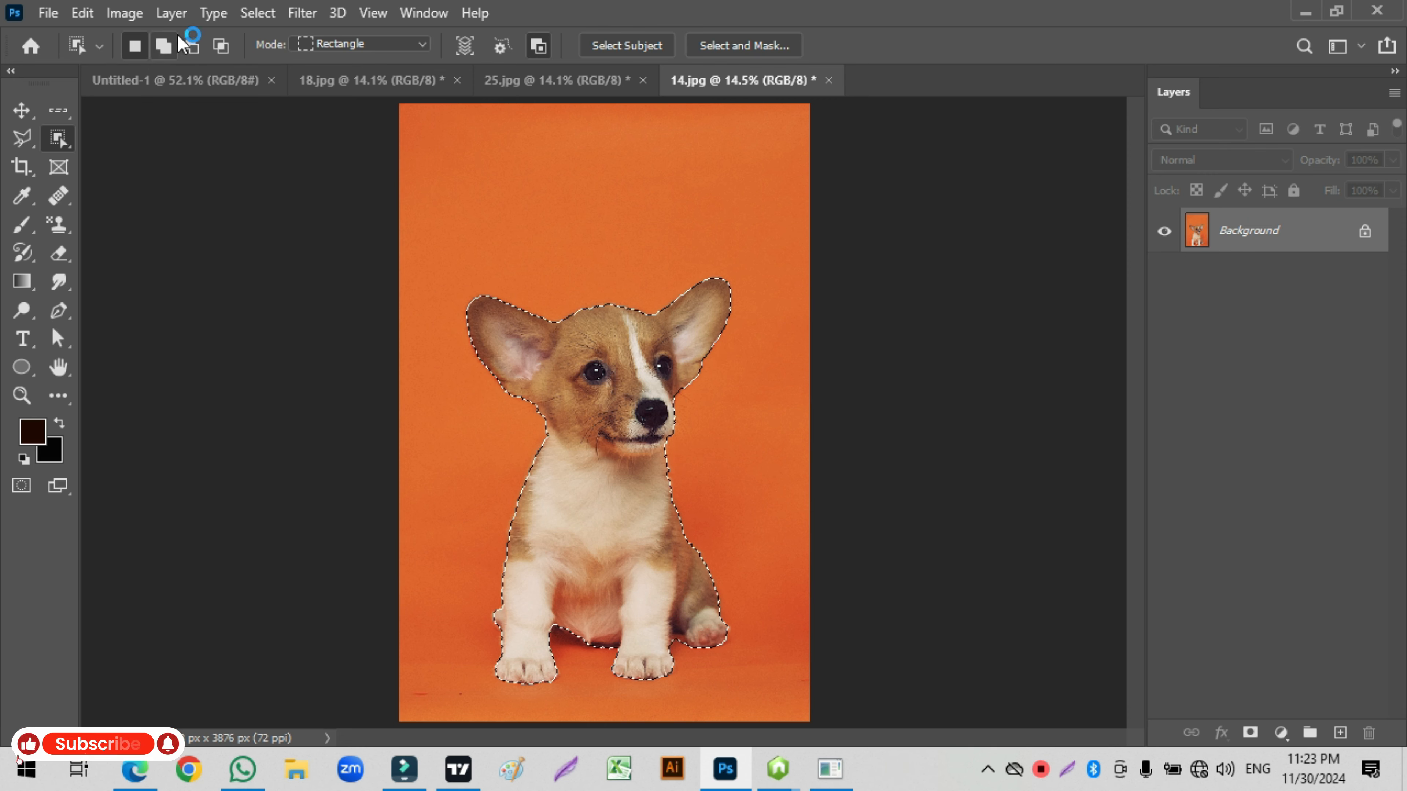
Subtract the puppy's ear on the image's right side from the selection with a rectangle of about 591 × 917 px.
left_click(192, 47)
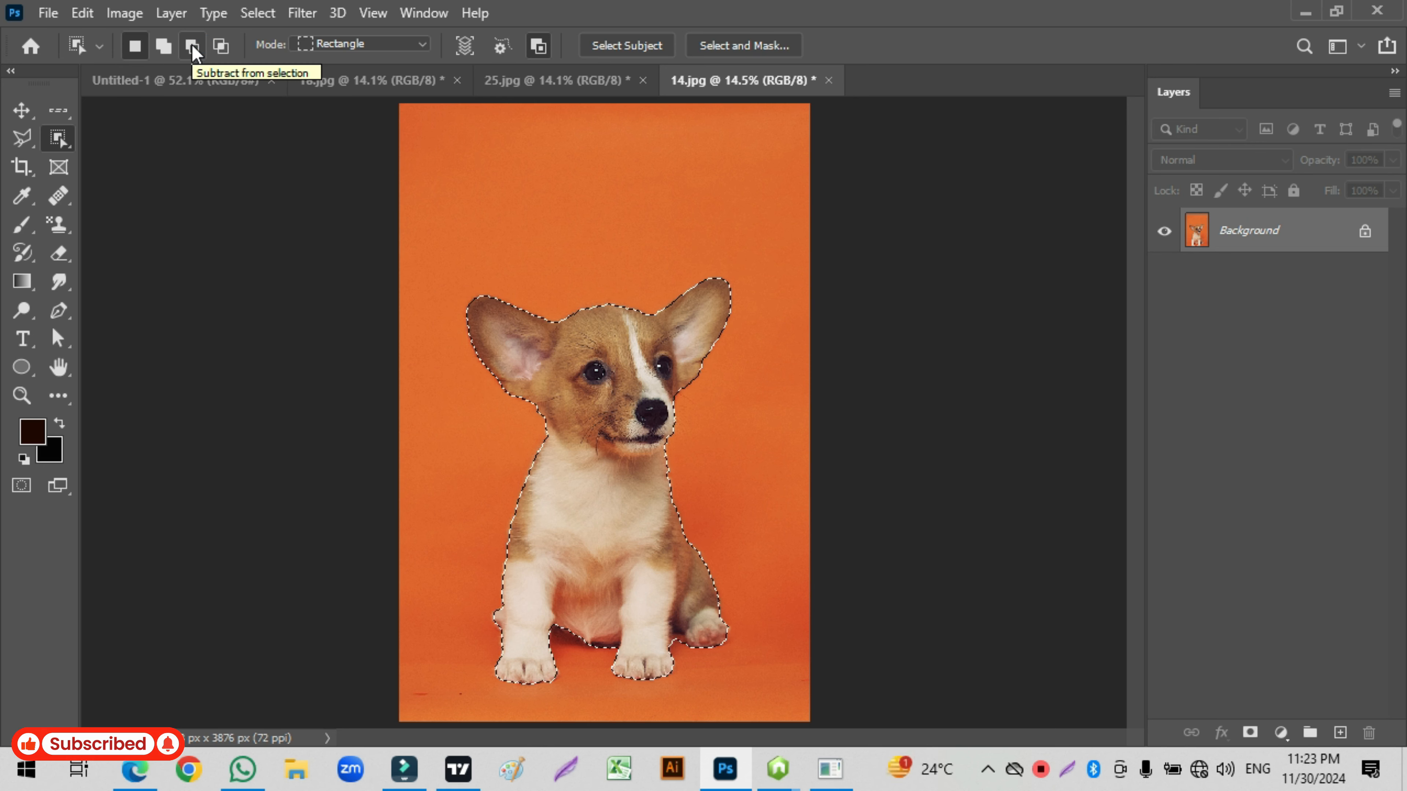
left_click_drag(662, 248, 758, 394)
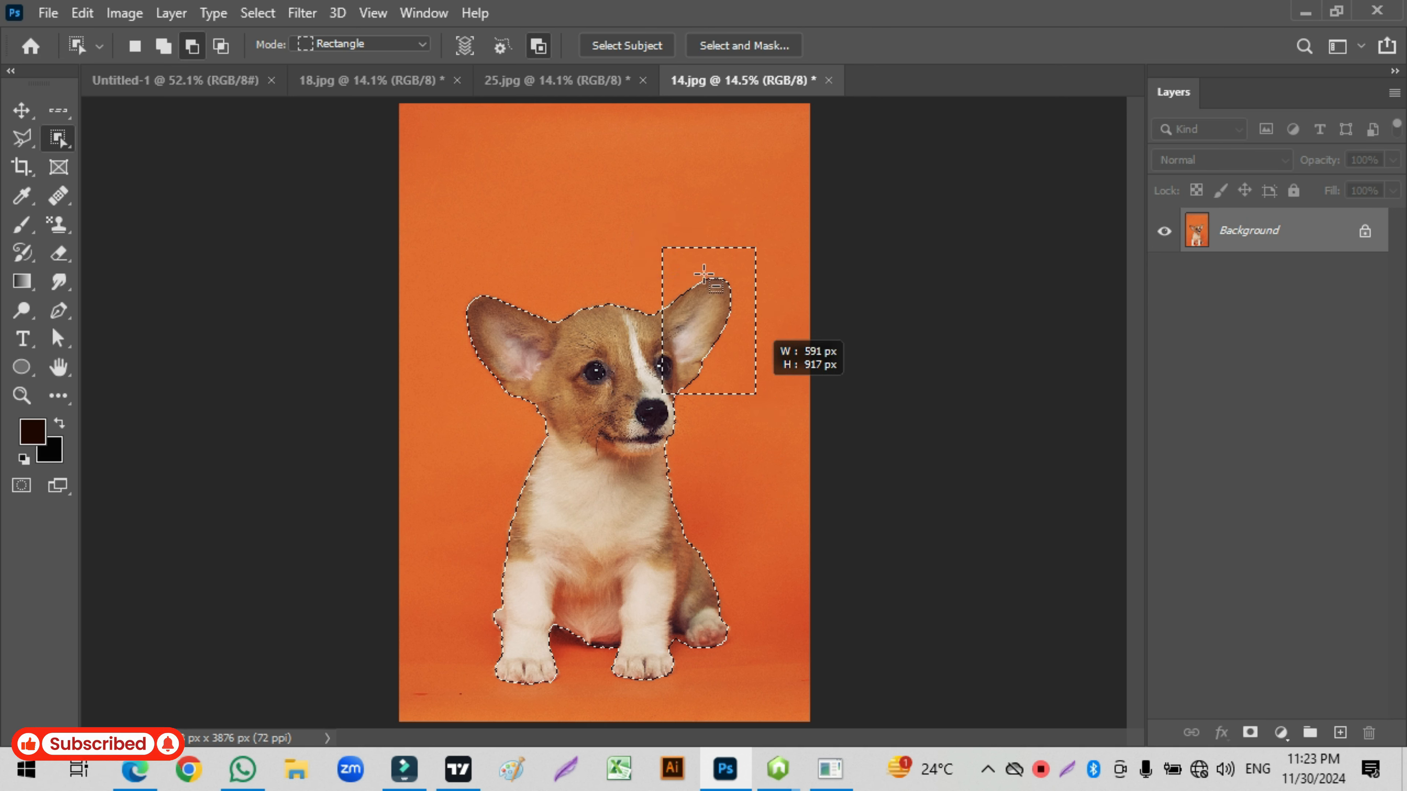
left_click_drag(756, 394, 756, 395)
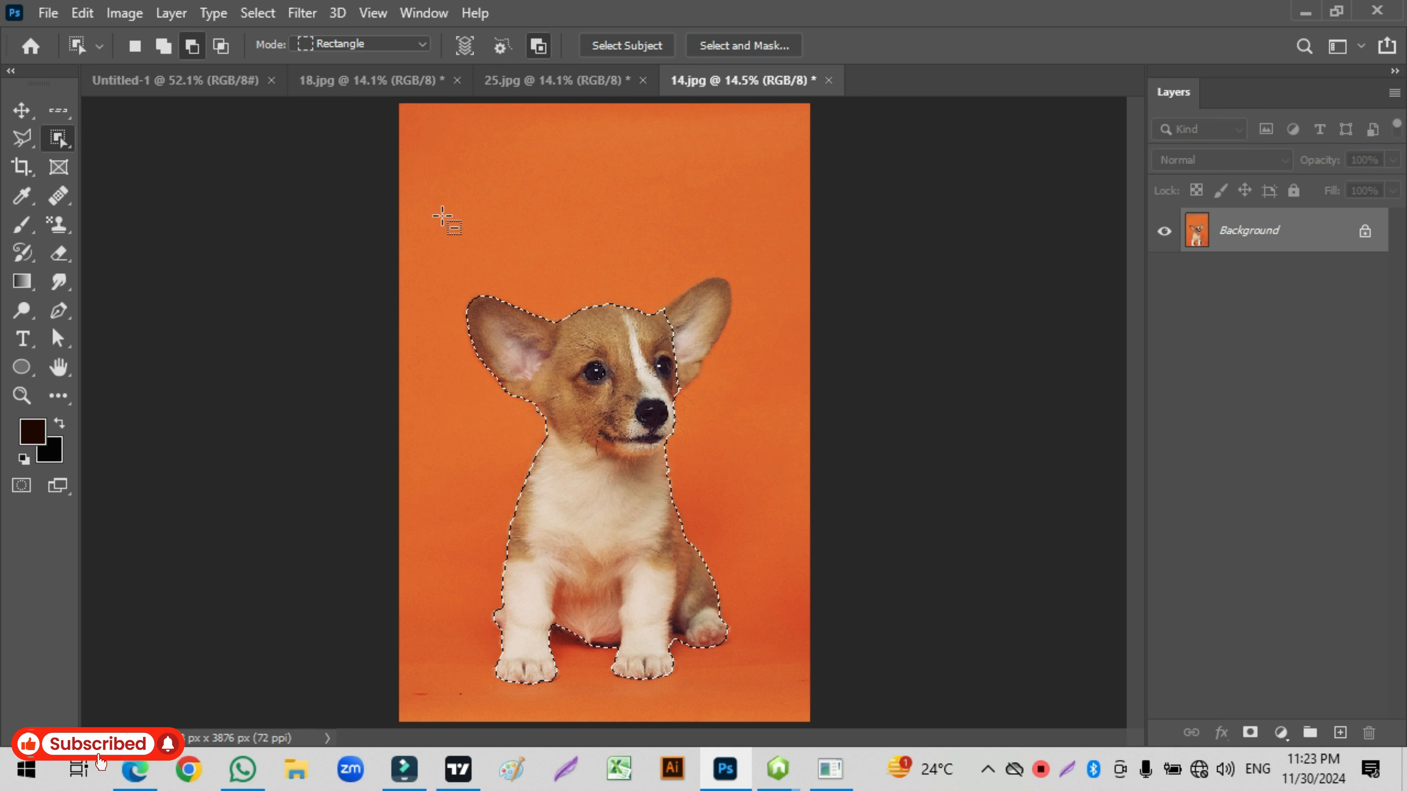
Intersect the puppy selection with a rectangle over the right side of its head and body, and deselect the result.
left_click(232, 46)
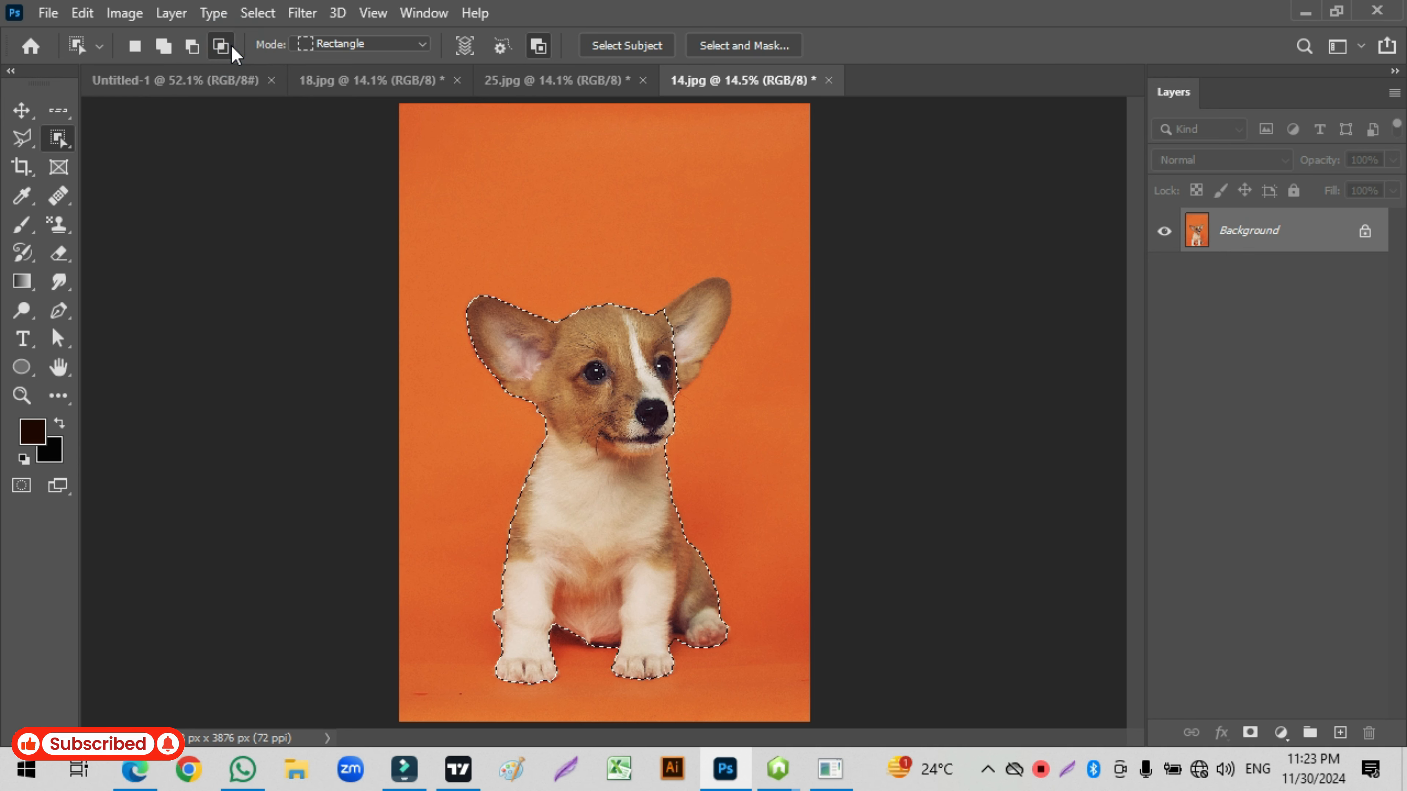
left_click_drag(781, 233, 603, 606)
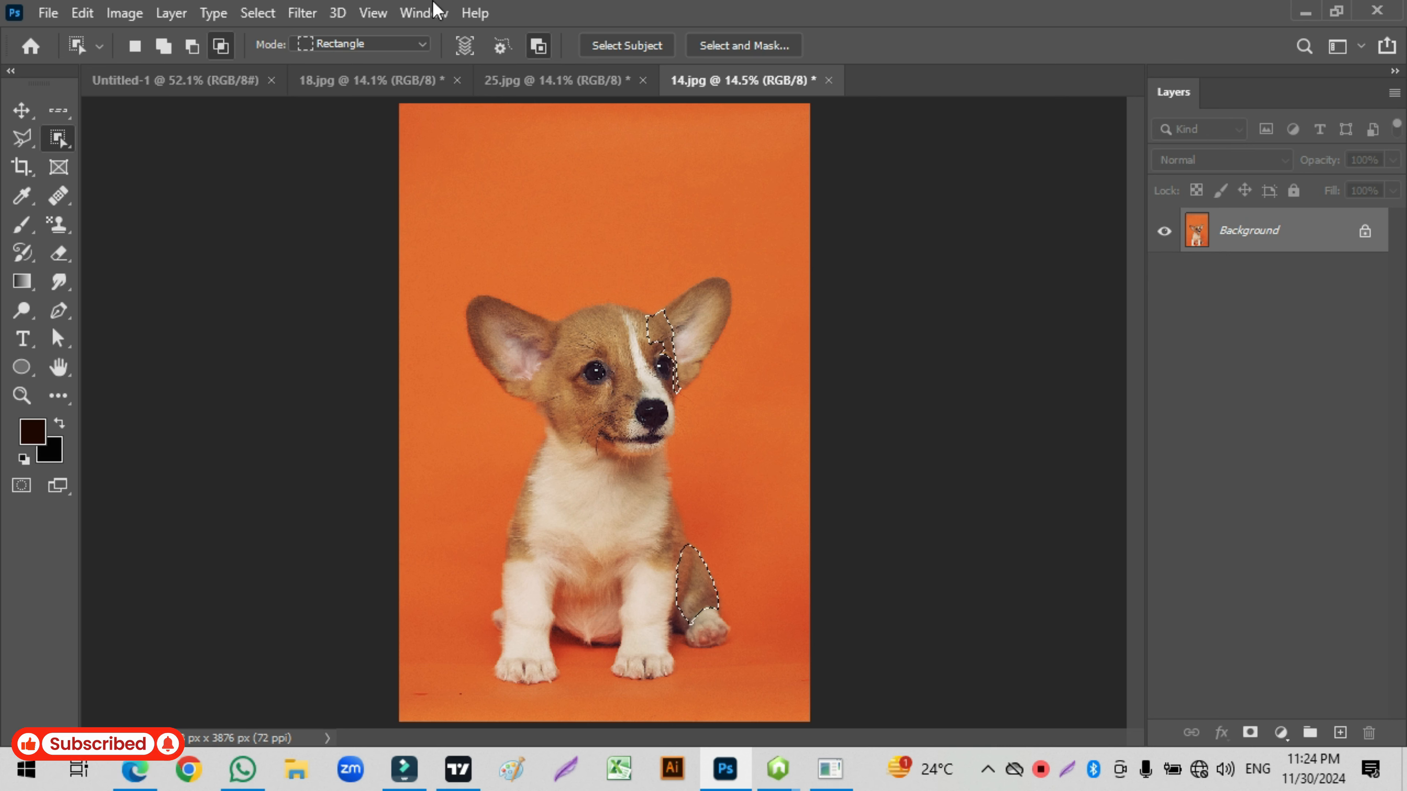
left_click_drag(51, 130, 161, 146)
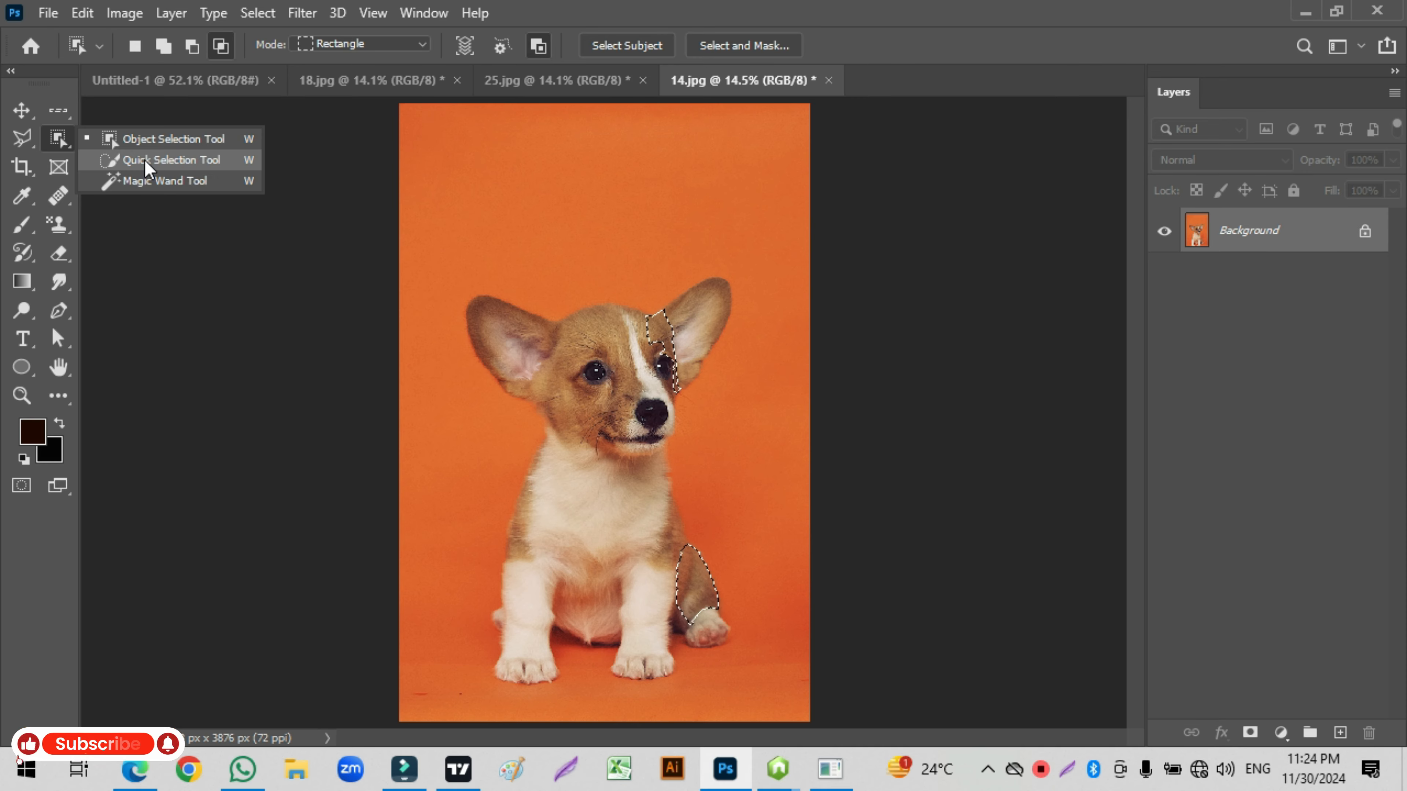
key("ctrl+d")
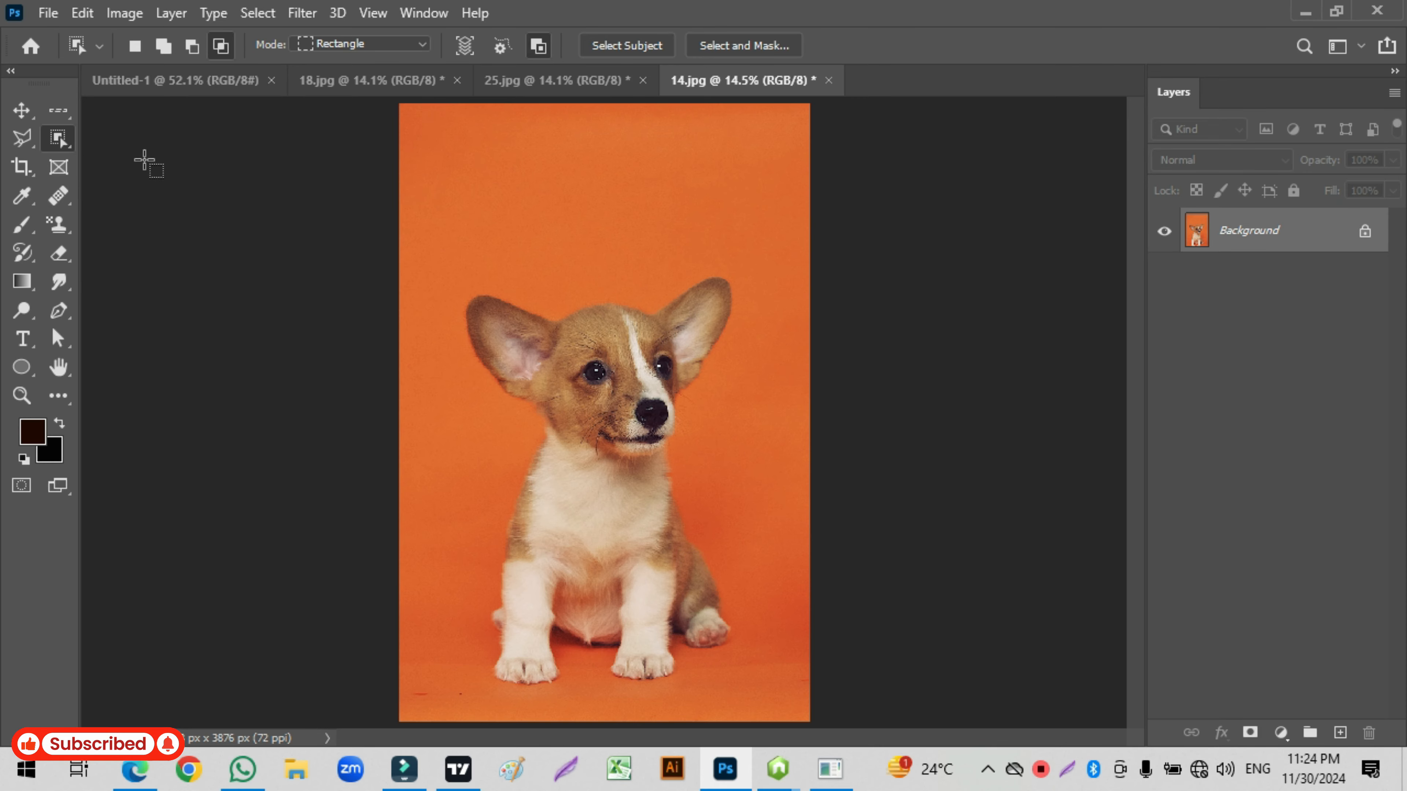